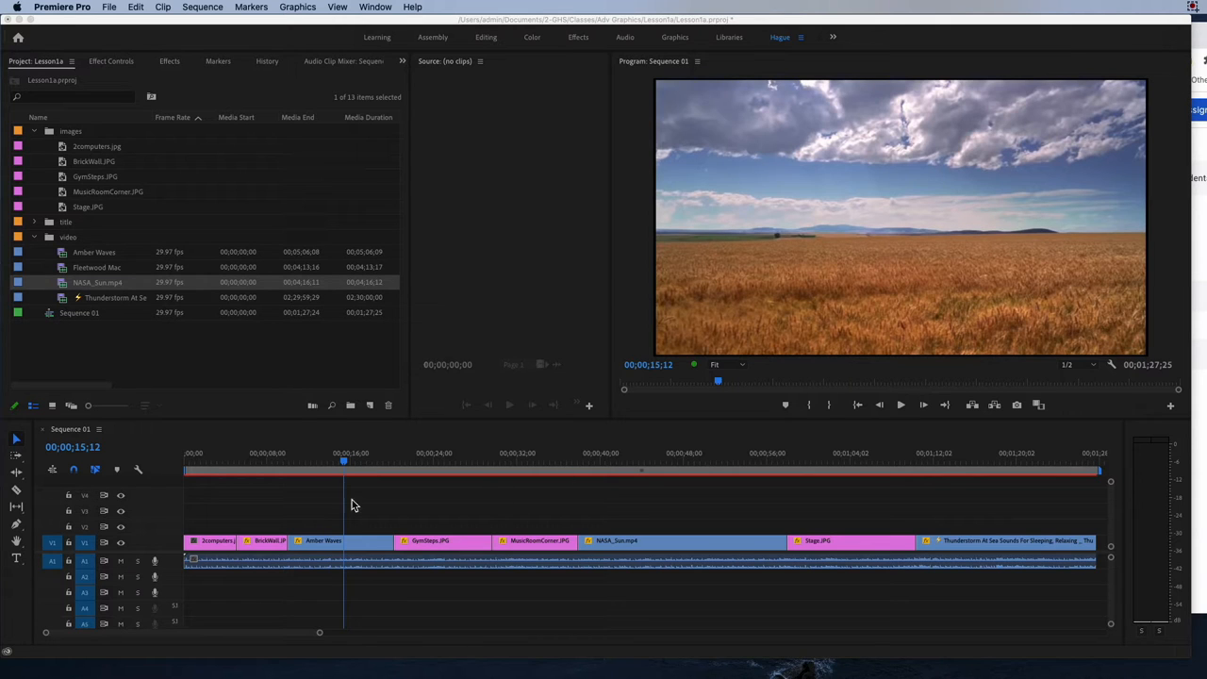
Preview the clips of Sequence 01 in the timeline, from the opening images to the final Thunderstorm clip.
left_click(227, 463)
left_click(226, 541)
left_click(271, 541)
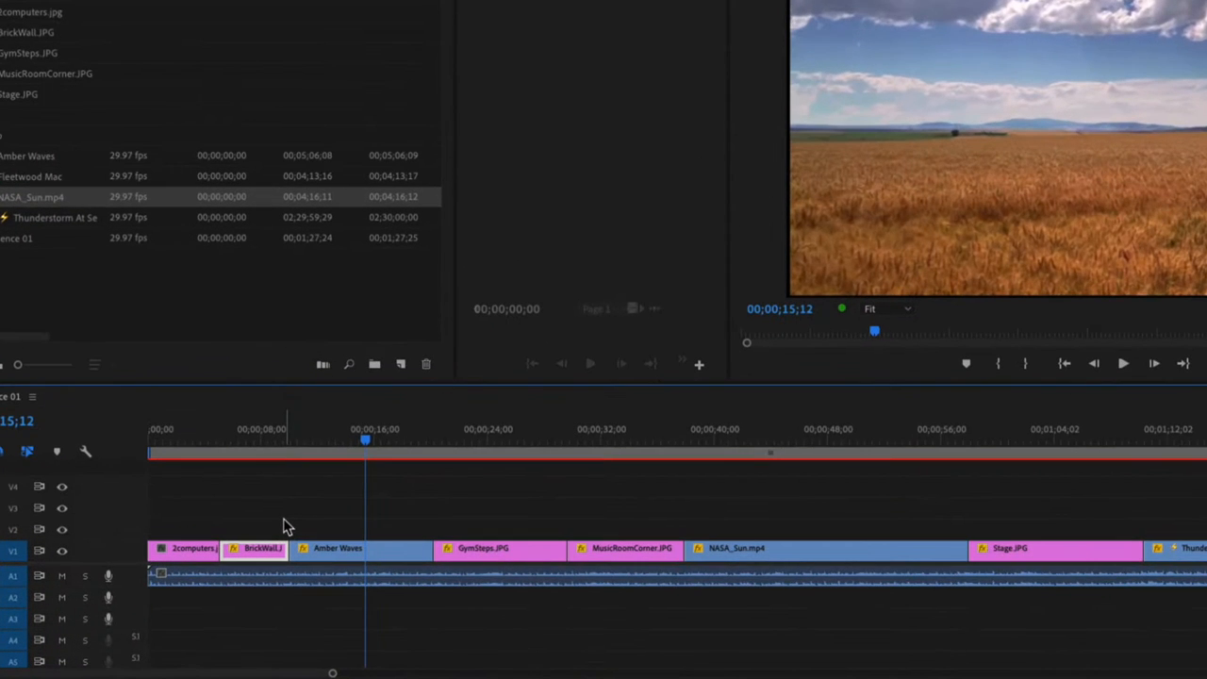
scroll(285, 525, "right", 3)
scroll(288, 526, "right", 3)
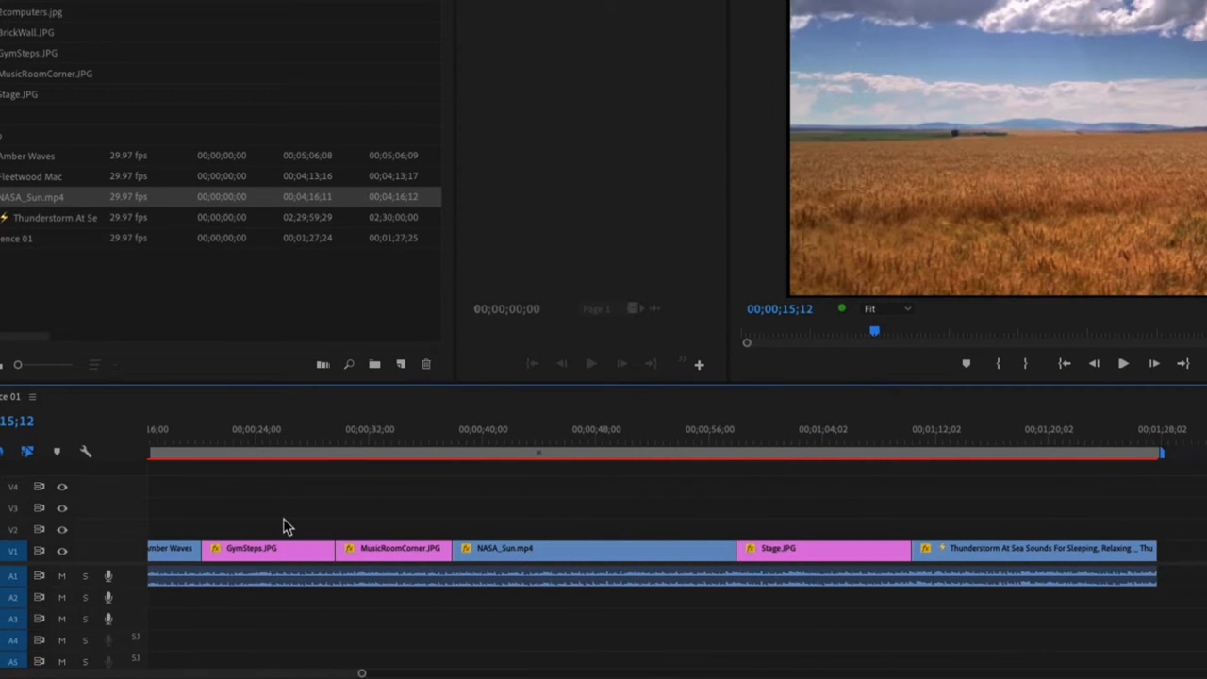
scroll(288, 526, "right", 3)
left_click(423, 430)
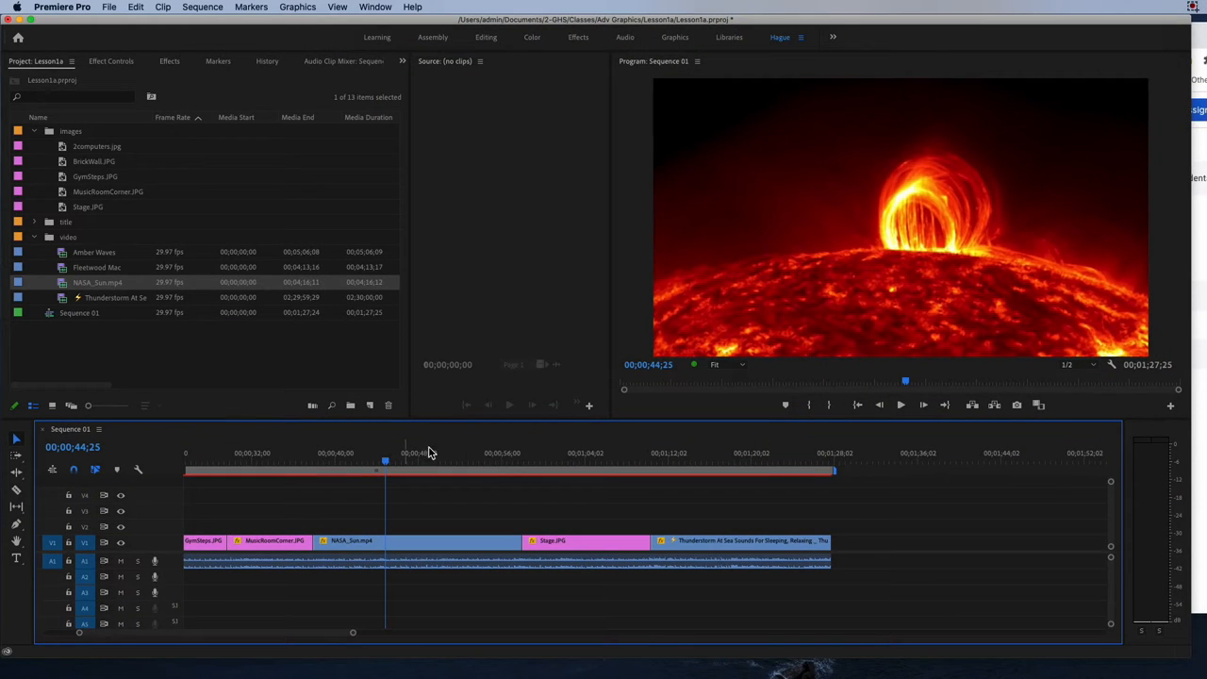
left_click(565, 456)
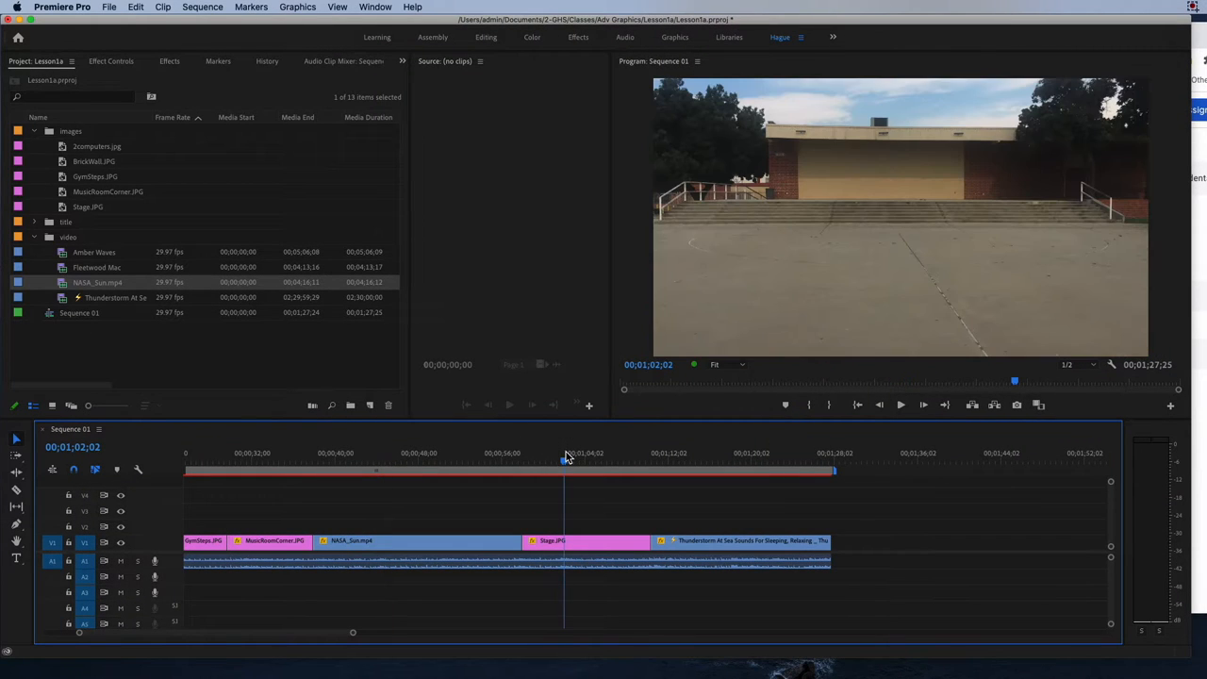
left_click(702, 465)
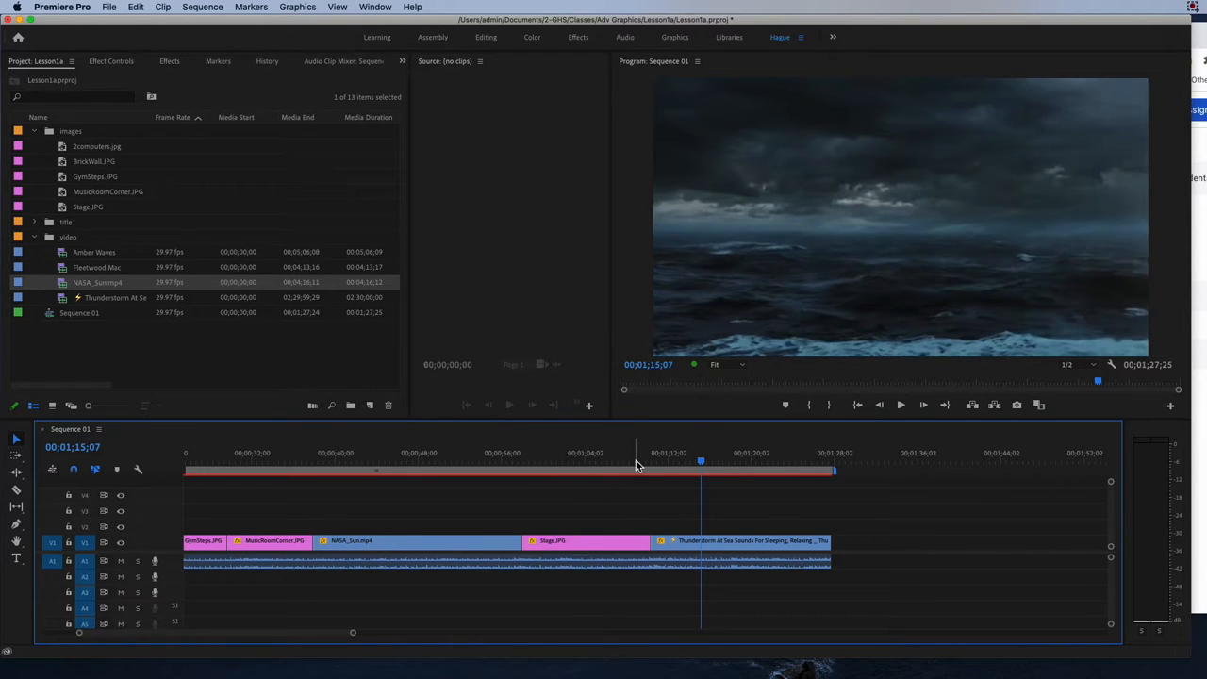
Select the full-length audio clip on track A1 and place the playhead at 00;00;15;09 in the Amber Waves clip.
left_click_drag(229, 639, 172, 638)
left_click(269, 565)
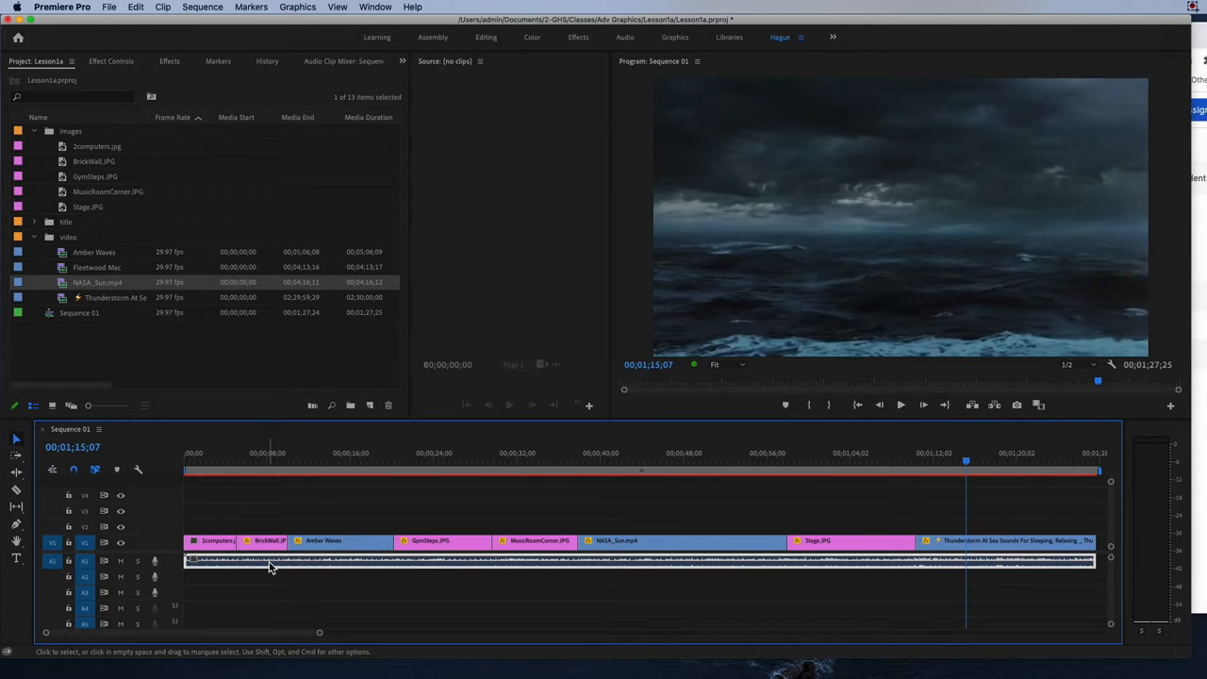
left_click(968, 461)
left_click_drag(213, 633, 250, 633)
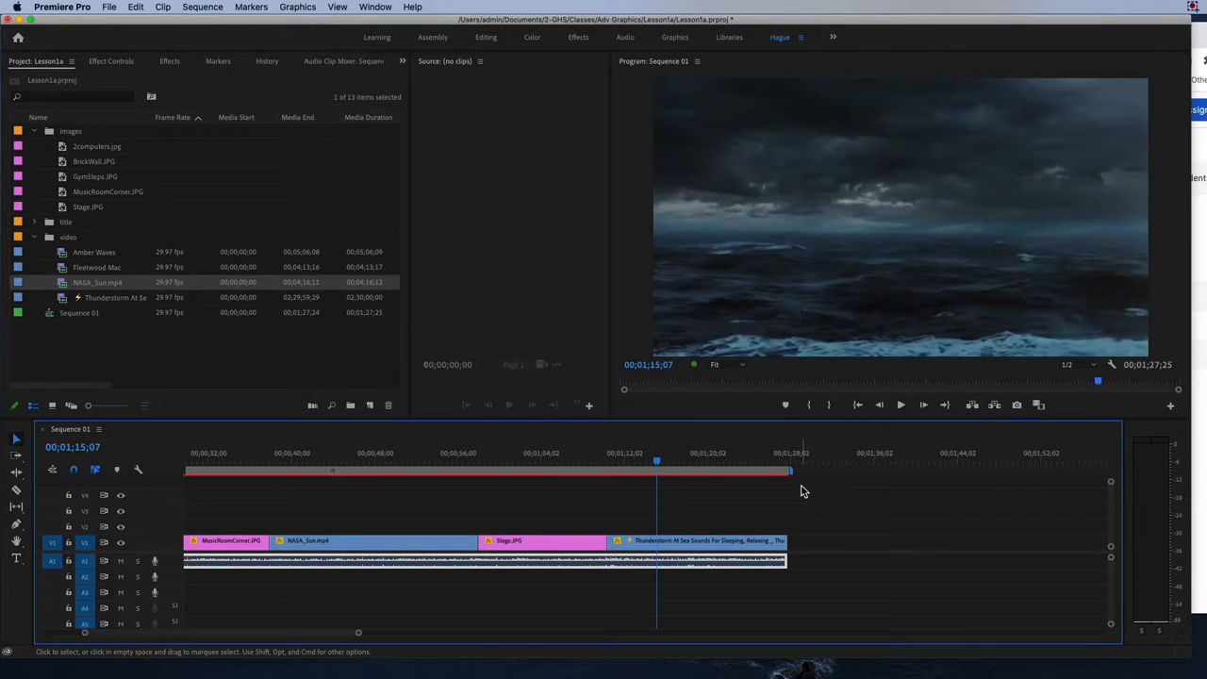
left_click_drag(324, 633, 242, 636)
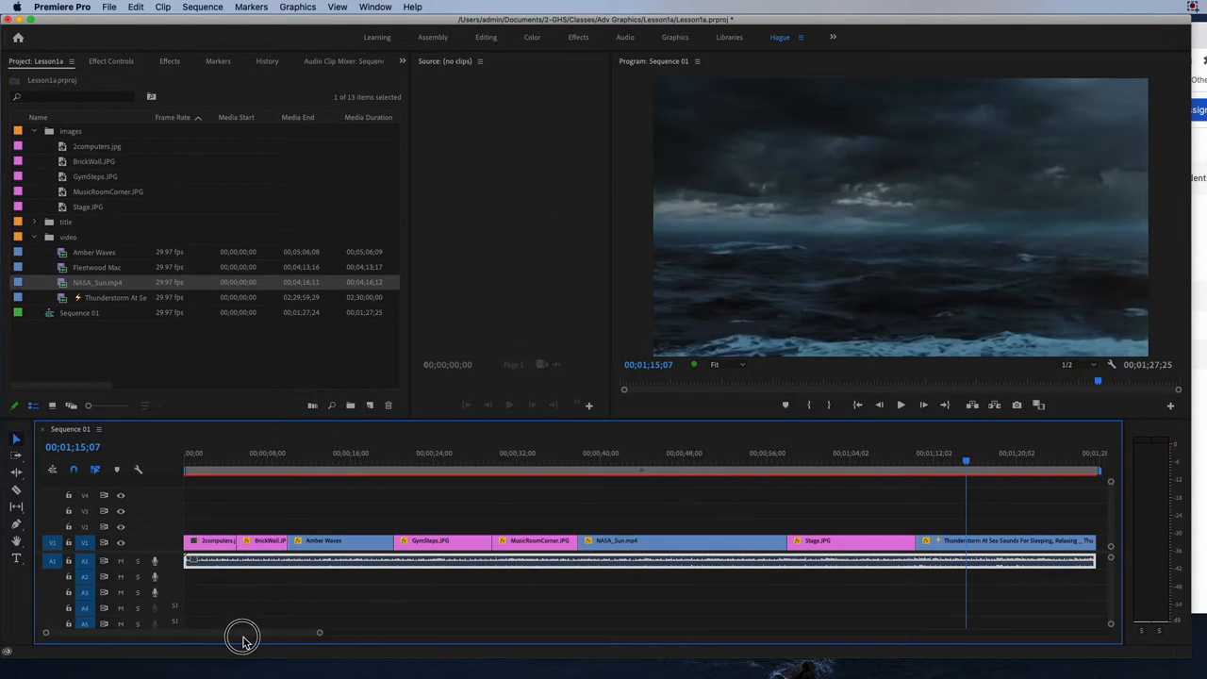
left_click(188, 455)
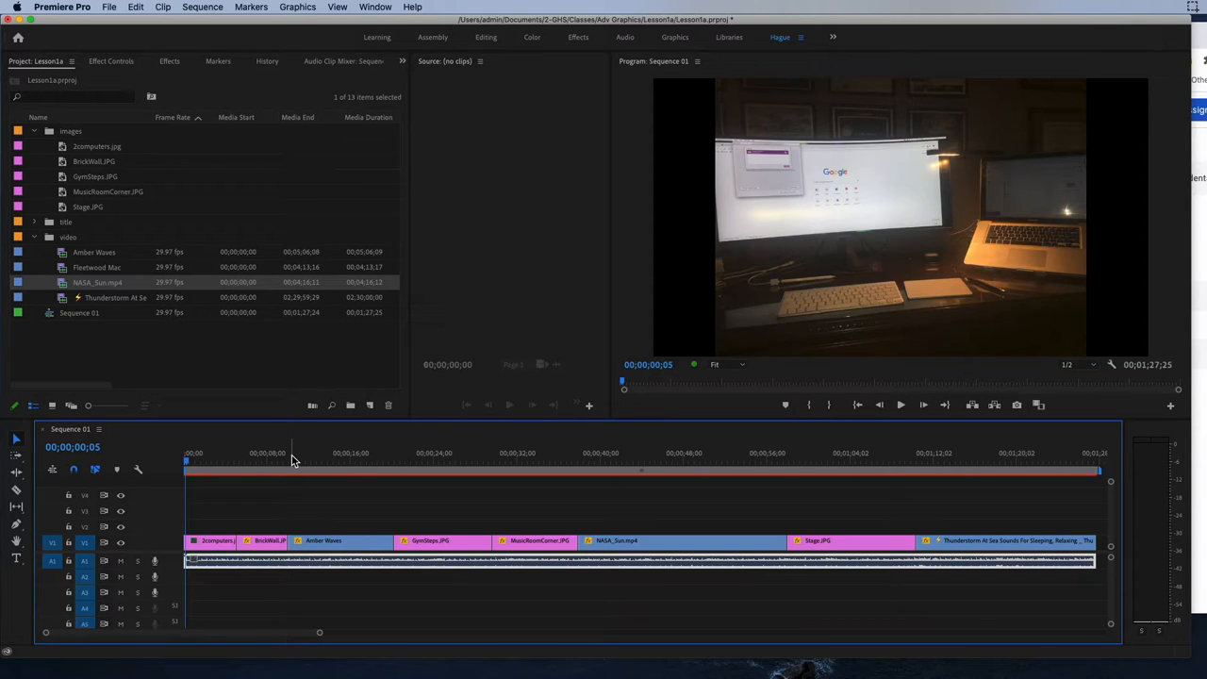
left_click(343, 460)
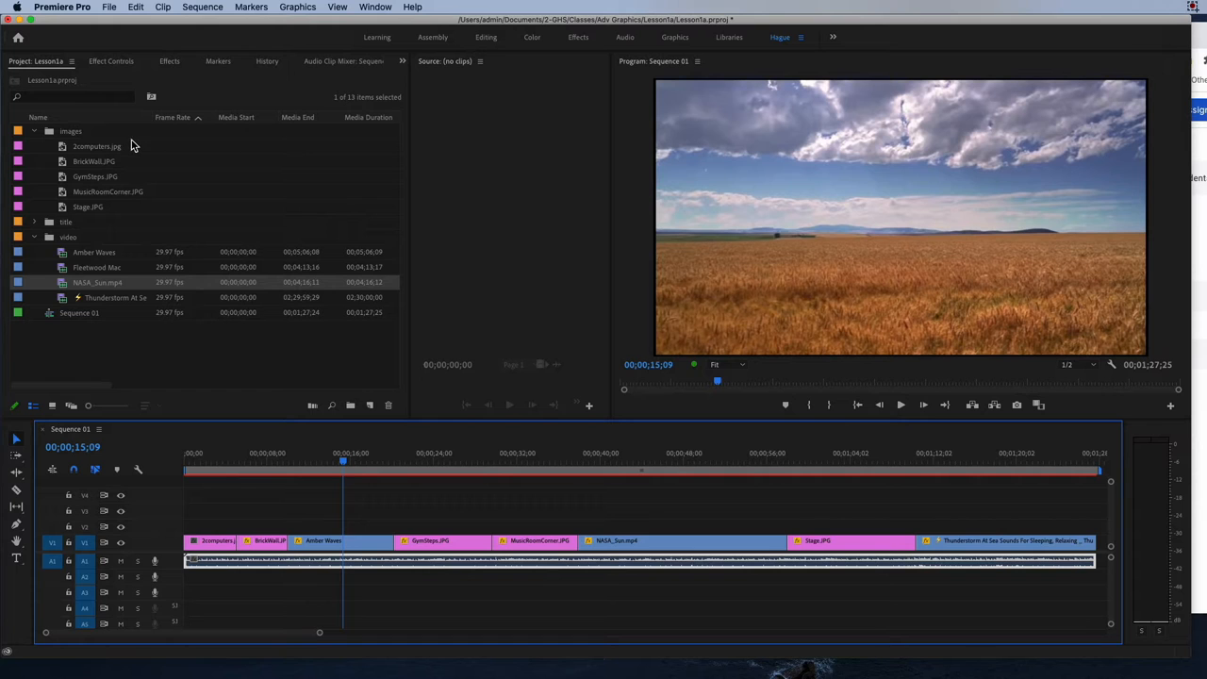
Load the Amber Waves clip into the Source monitor and widen the monitor to reveal all of its transport controls.
double_click(85, 252)
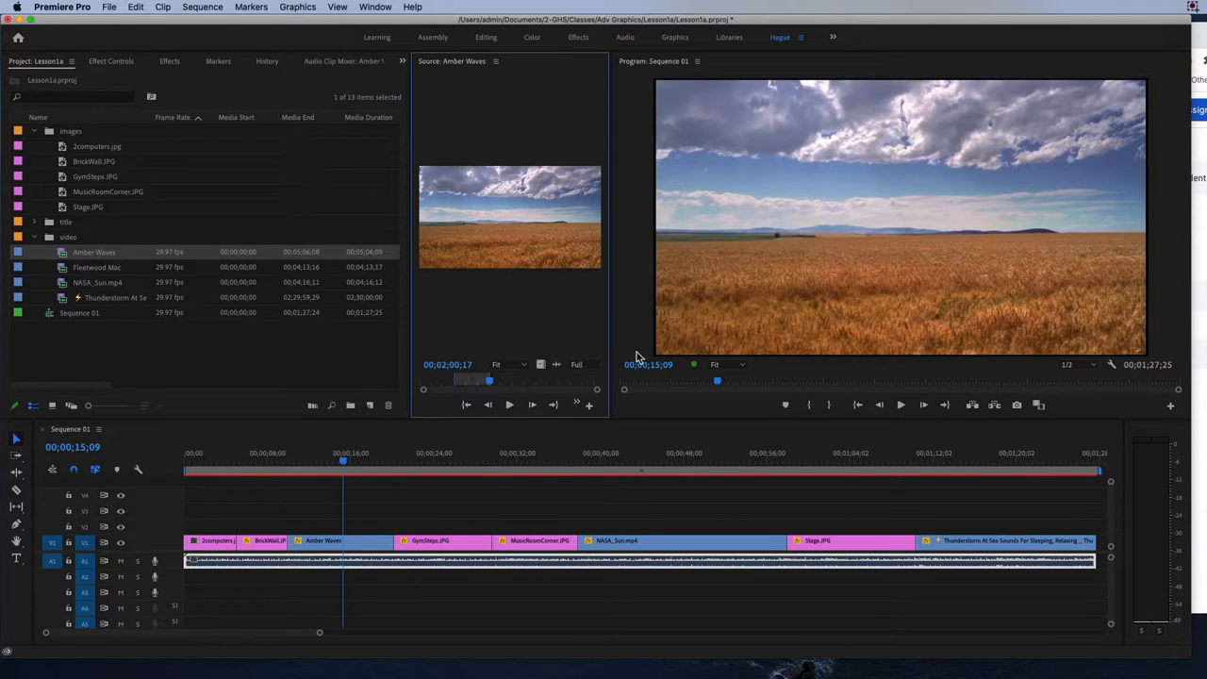
left_click_drag(627, 337, 766, 319)
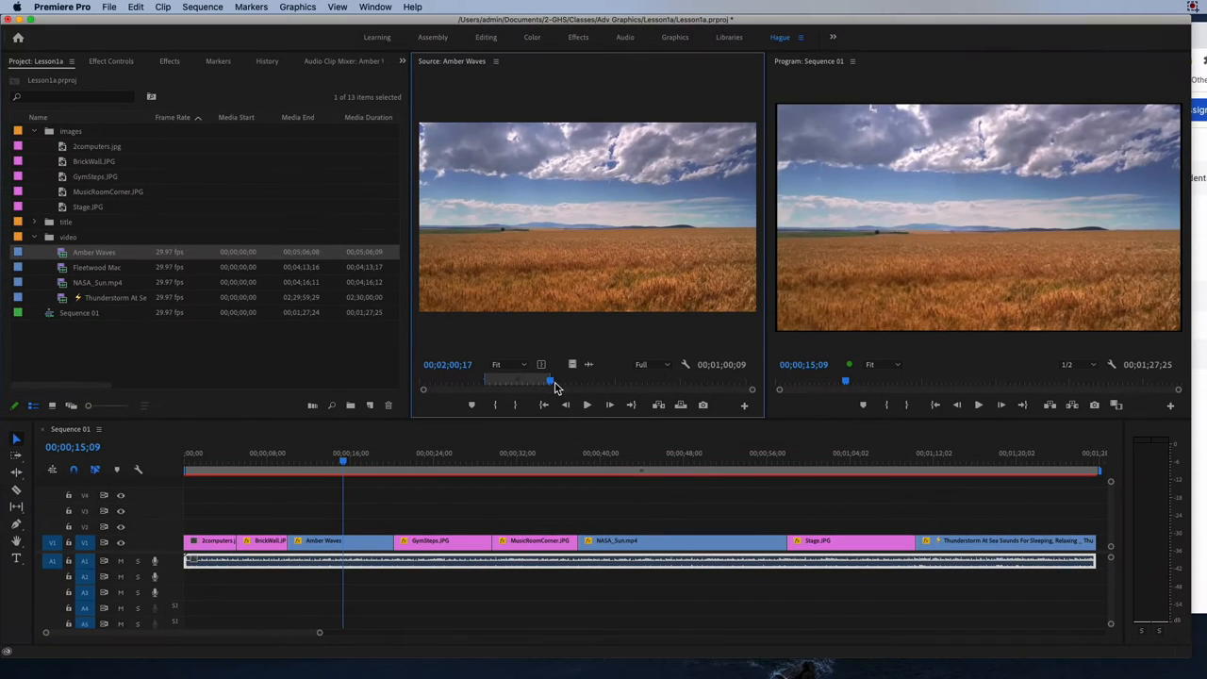
Scrub the Amber Waves source clip to its end and back to 00;05;01;20.
left_click_drag(585, 355, 896, 363)
left_click_drag(705, 384, 822, 390)
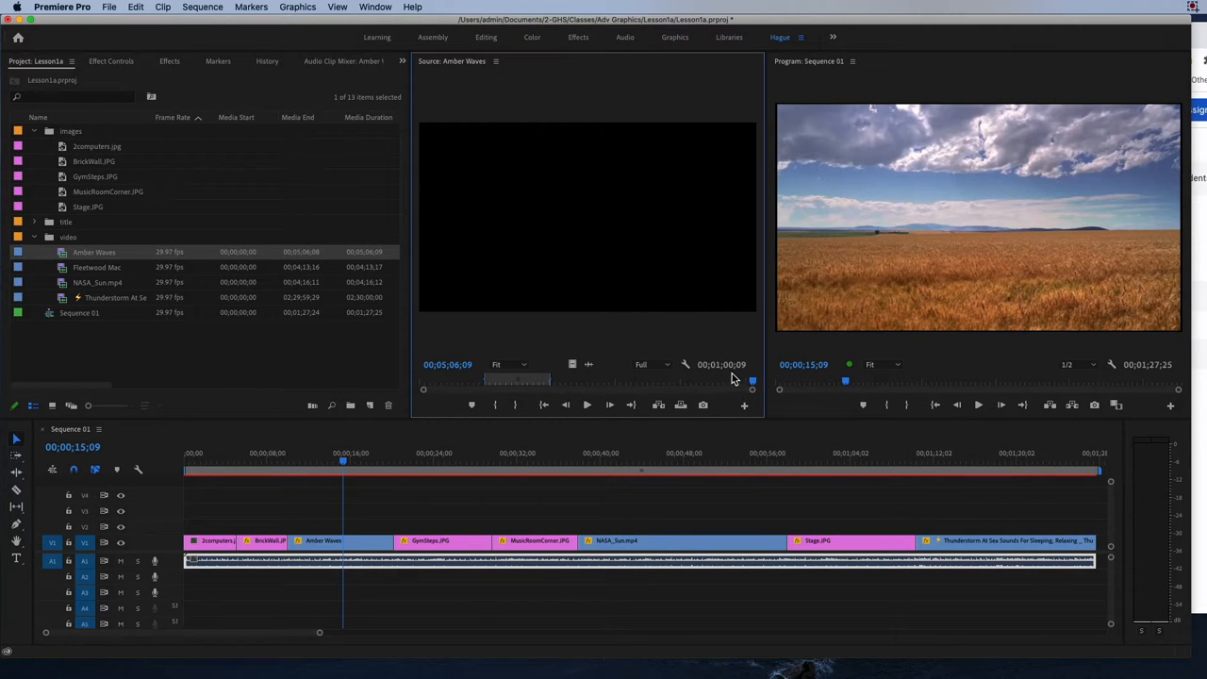
left_click_drag(717, 366, 700, 366)
left_click(730, 366)
left_click(731, 364)
left_click_drag(453, 366, 366, 366)
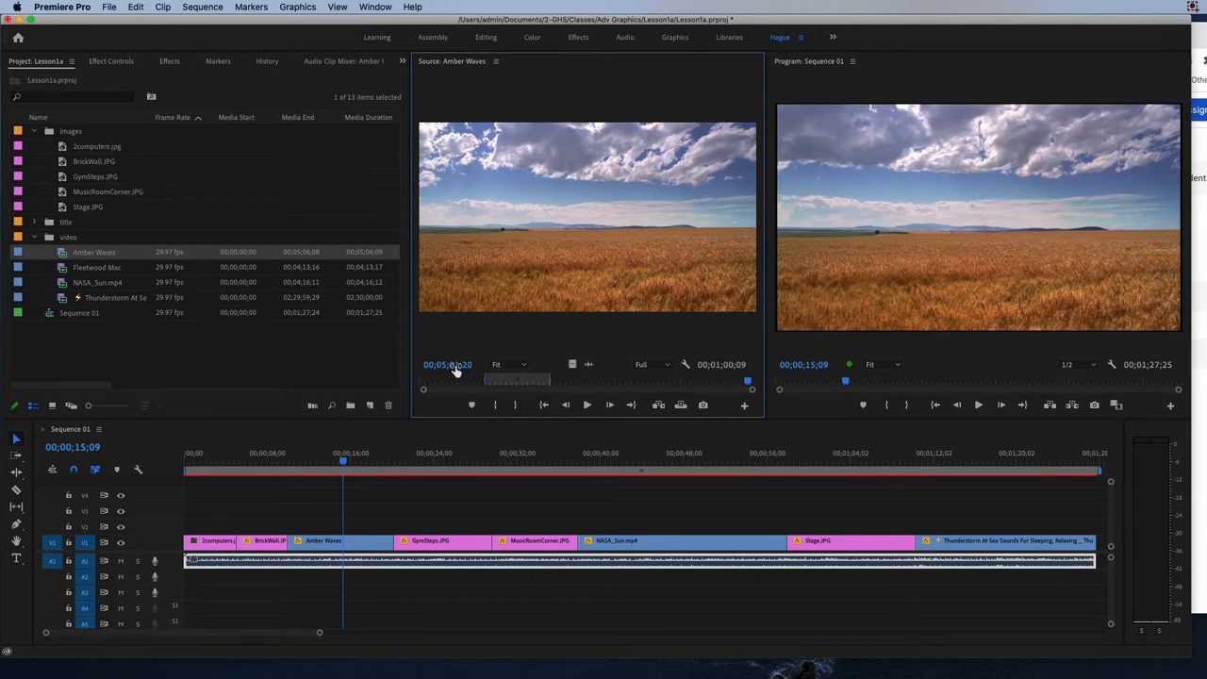
left_click_drag(761, 389, 688, 389)
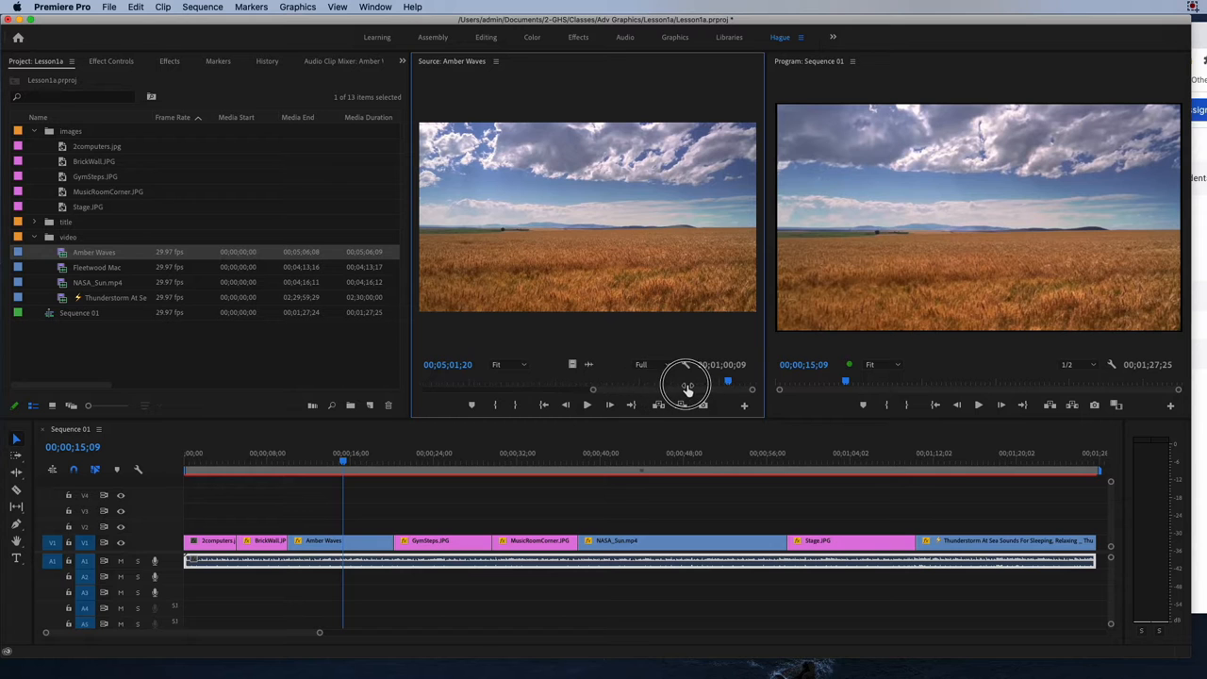
left_click_drag(596, 389, 432, 390)
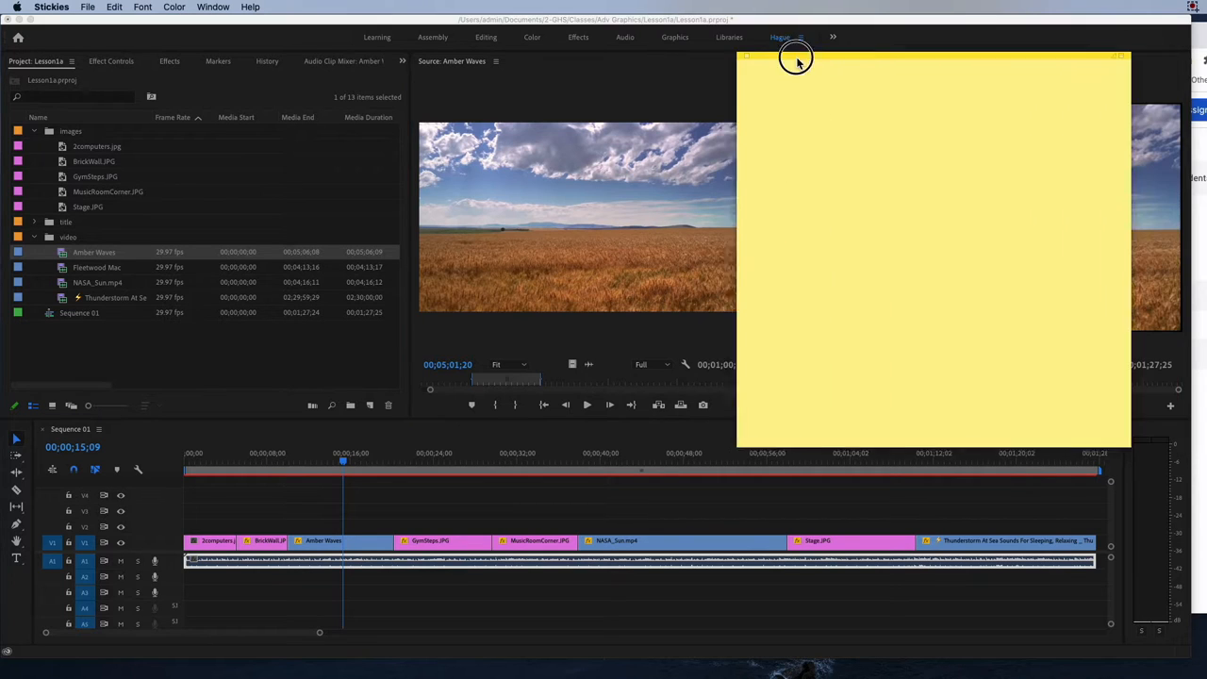
Switch to Stickies and write a note headed "TURN IN" with the item "1. ScreenCapture the Premiere Workspace for this project".
left_click_drag(797, 58, 745, 68)
type("1")
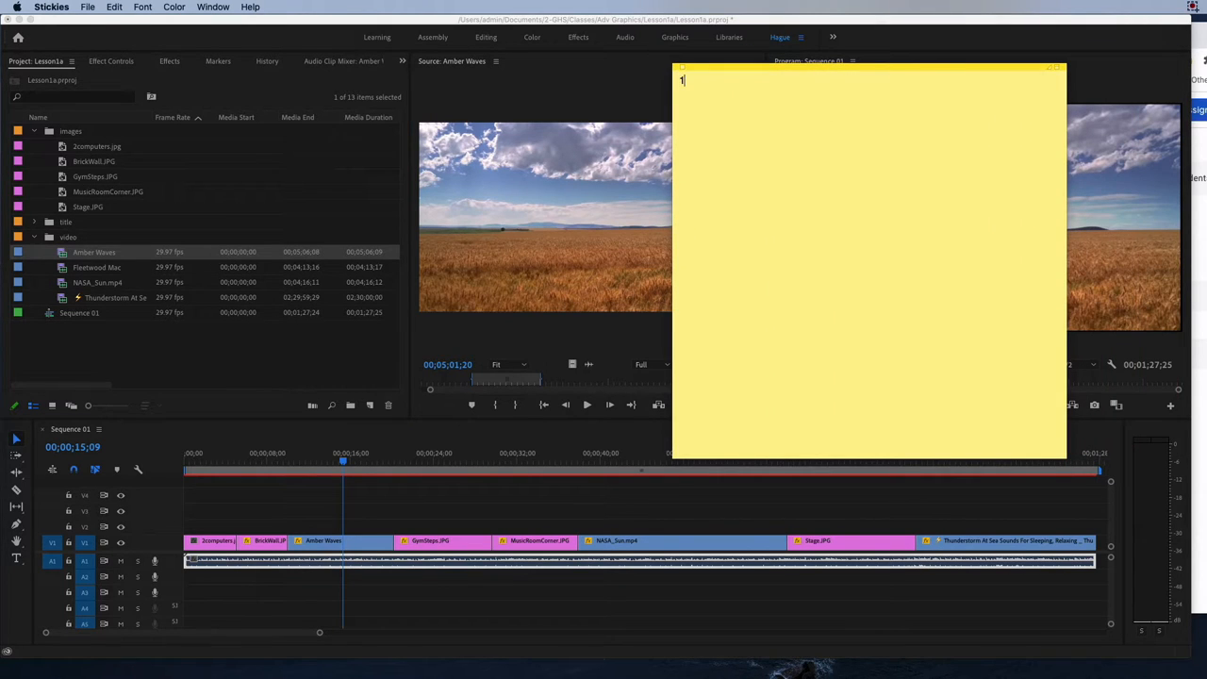
type("TURN IN")
key("Return")
type("1. ScreenCapture the")
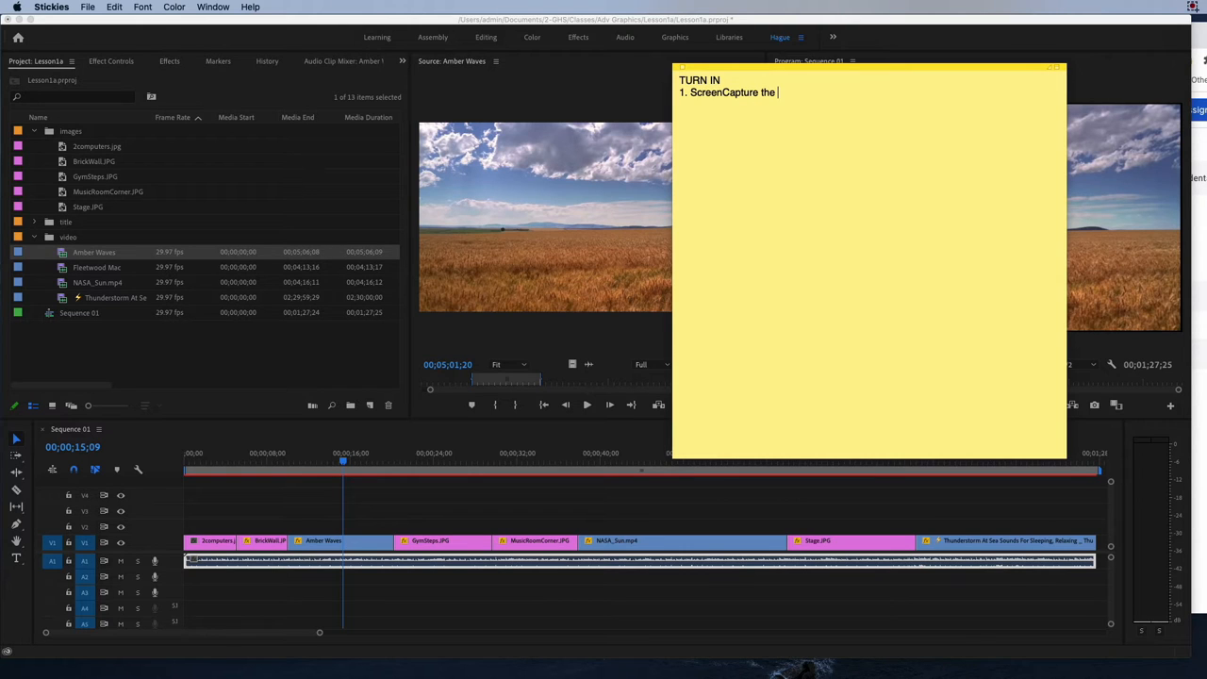
type(" Premiere Workspace for this project")
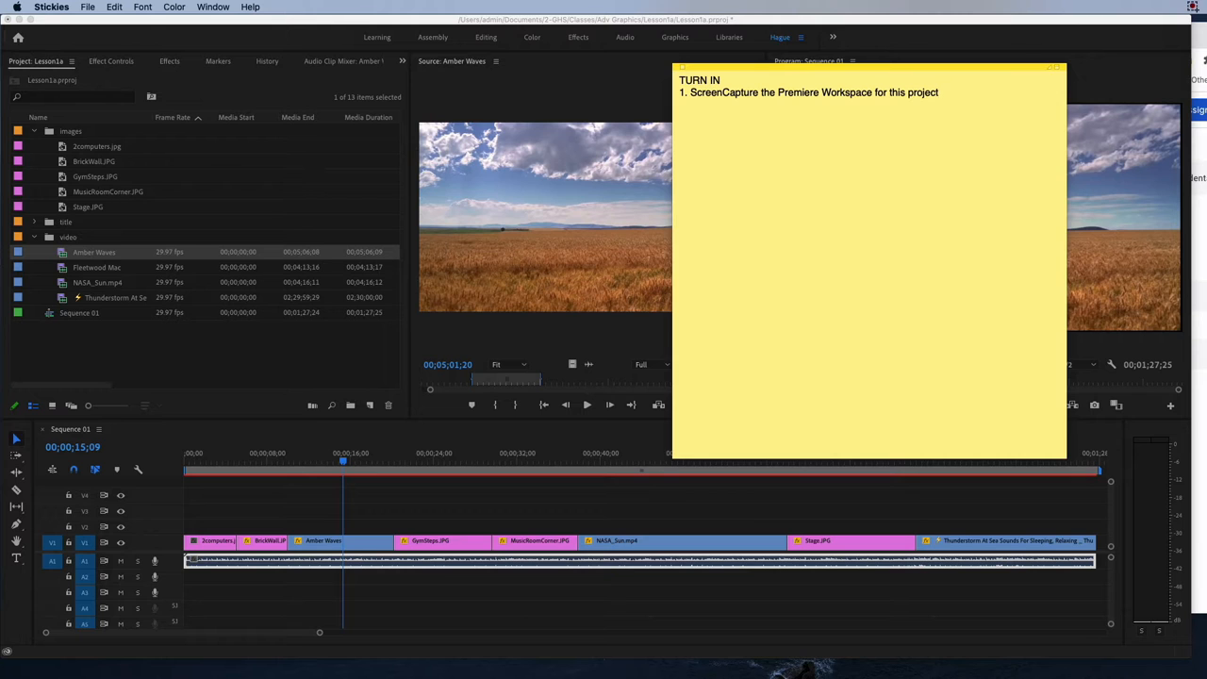
Move the note off the workspace and capture a screenshot of the whole Premiere Pro window.
left_click(703, 67)
left_click(710, 68)
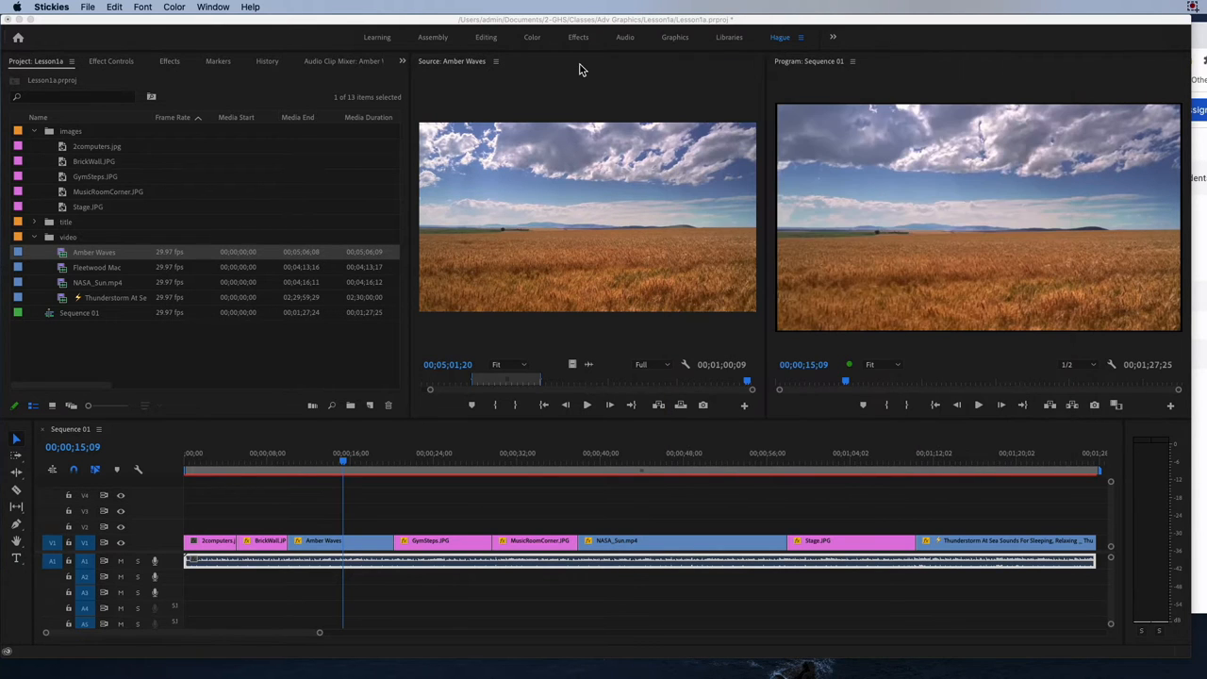
key("shift+super+4")
left_click_drag(5, 14, 1191, 658)
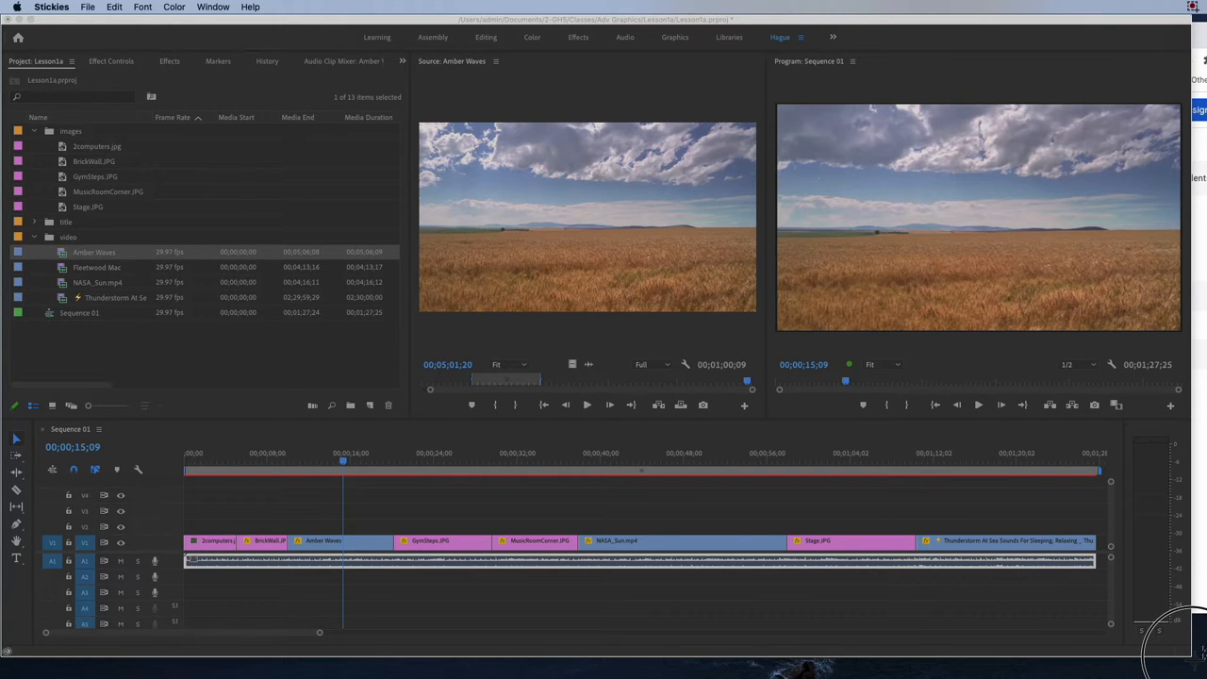
left_click_drag(1191, 657, 1194, 661)
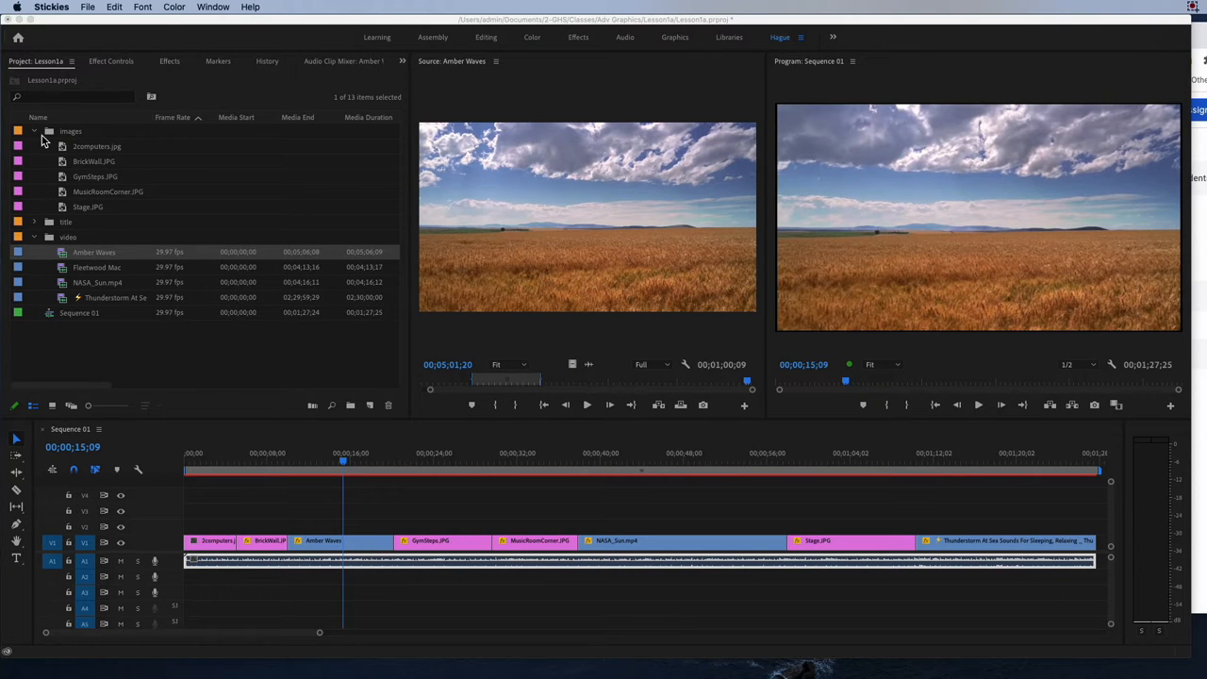
Switch to Premiere Pro, then collapse and re-expand the images and video bins to review the project's media.
left_click(36, 134)
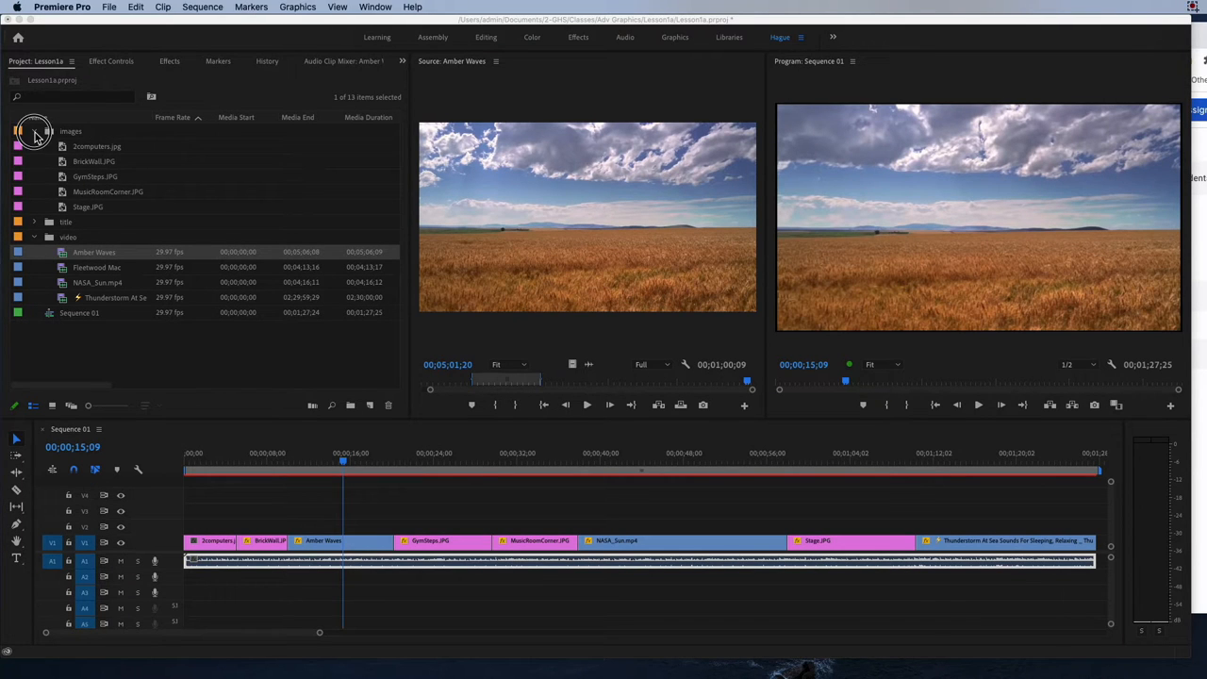
left_click(36, 134)
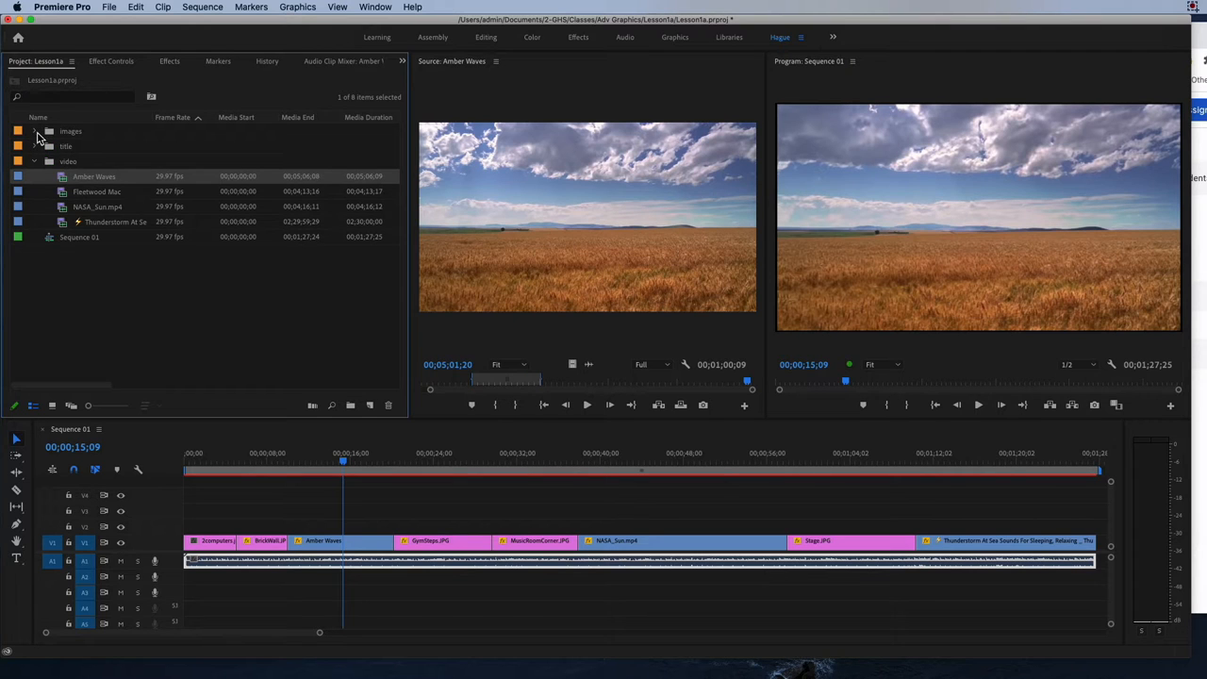
left_click(35, 133)
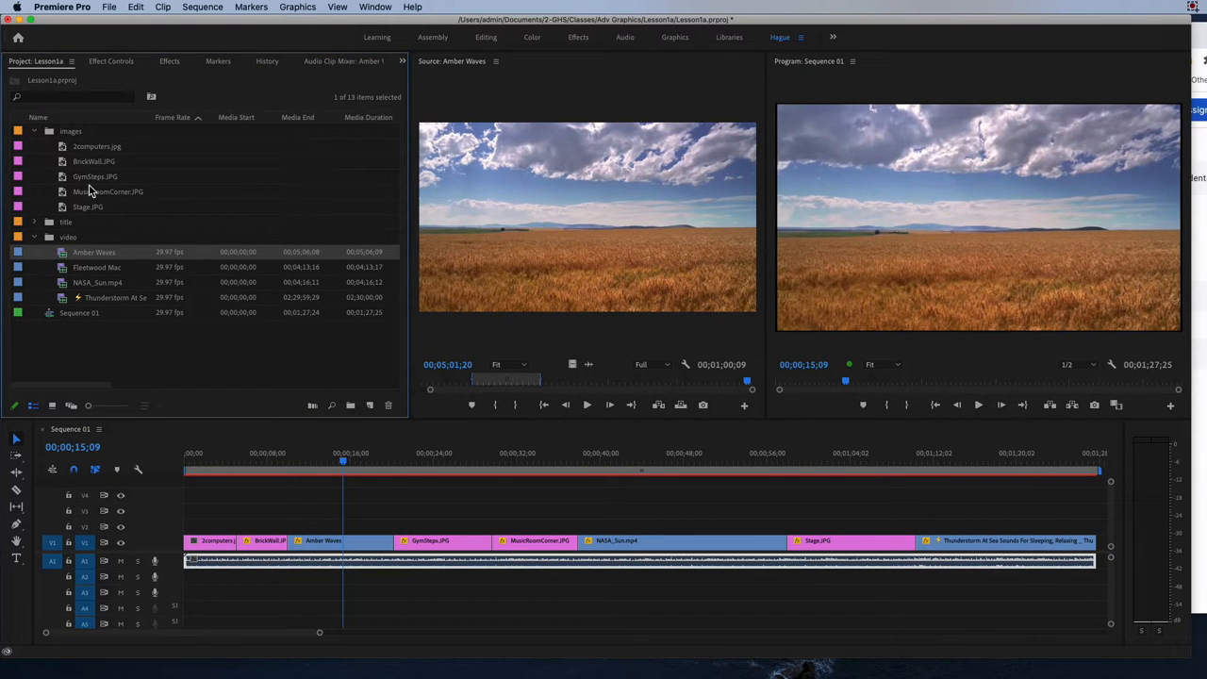
left_click(35, 132)
left_click(36, 161)
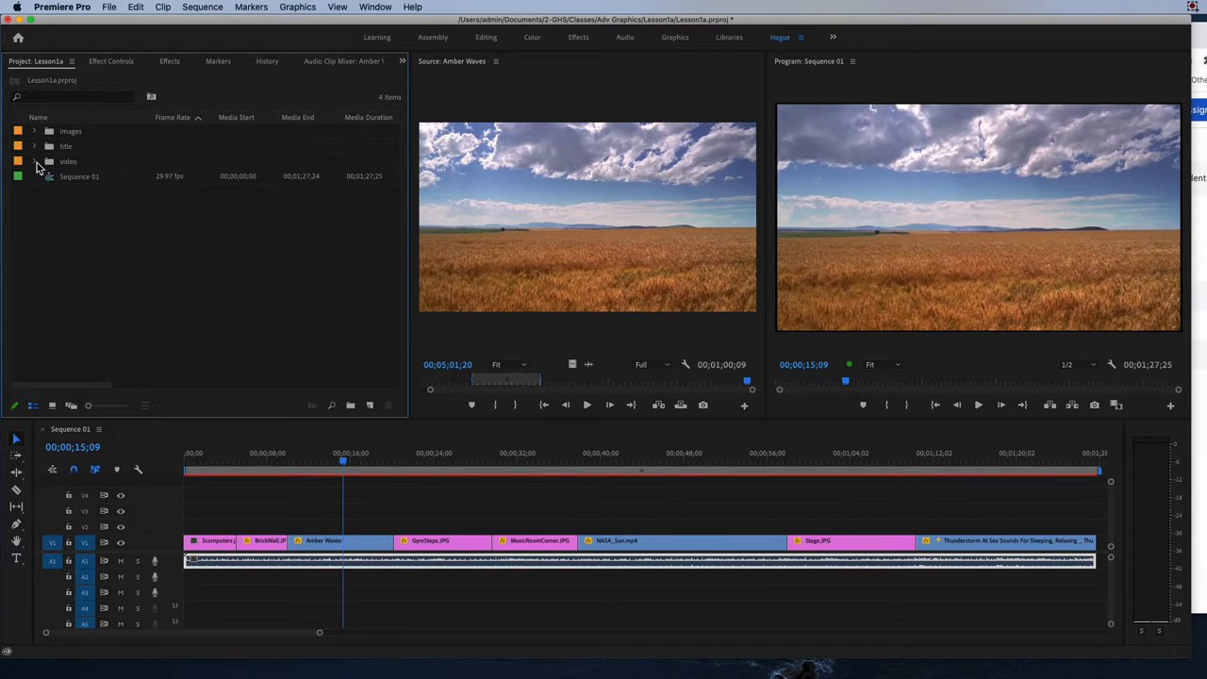
left_click(36, 161)
left_click(36, 132)
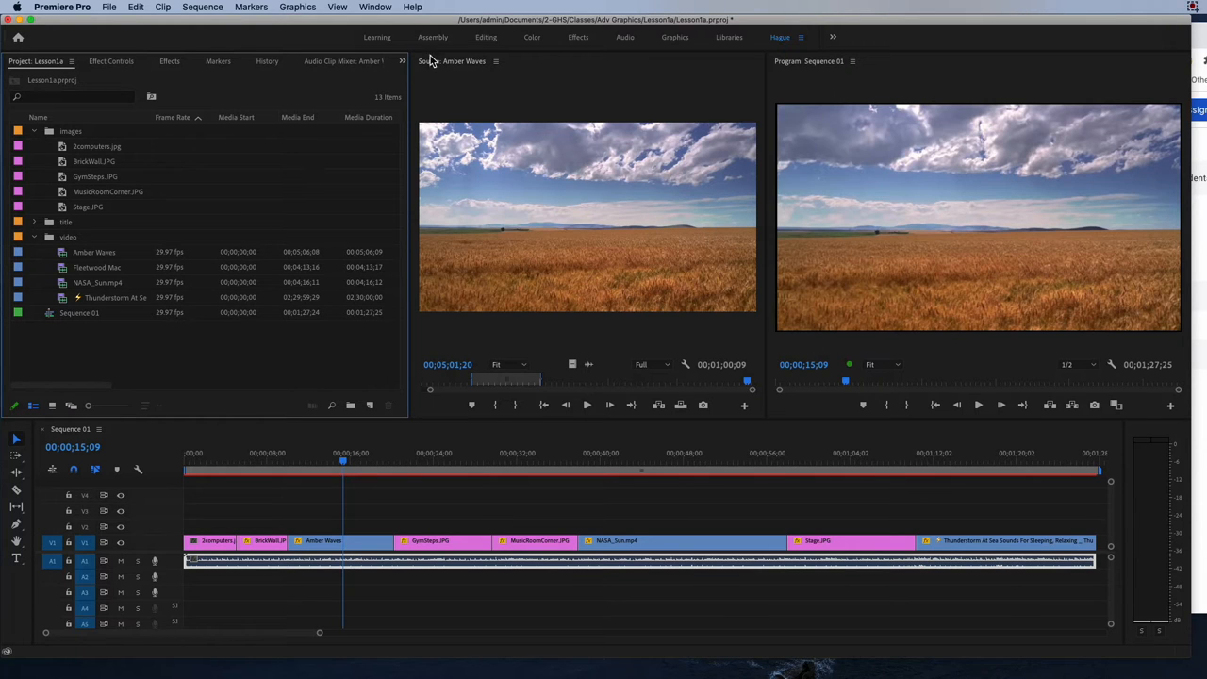
Bring the Stickies note back over the workspace and add the item "2. EXPORT the film".
left_click_drag(1206, 68, 595, 94)
key("Return")
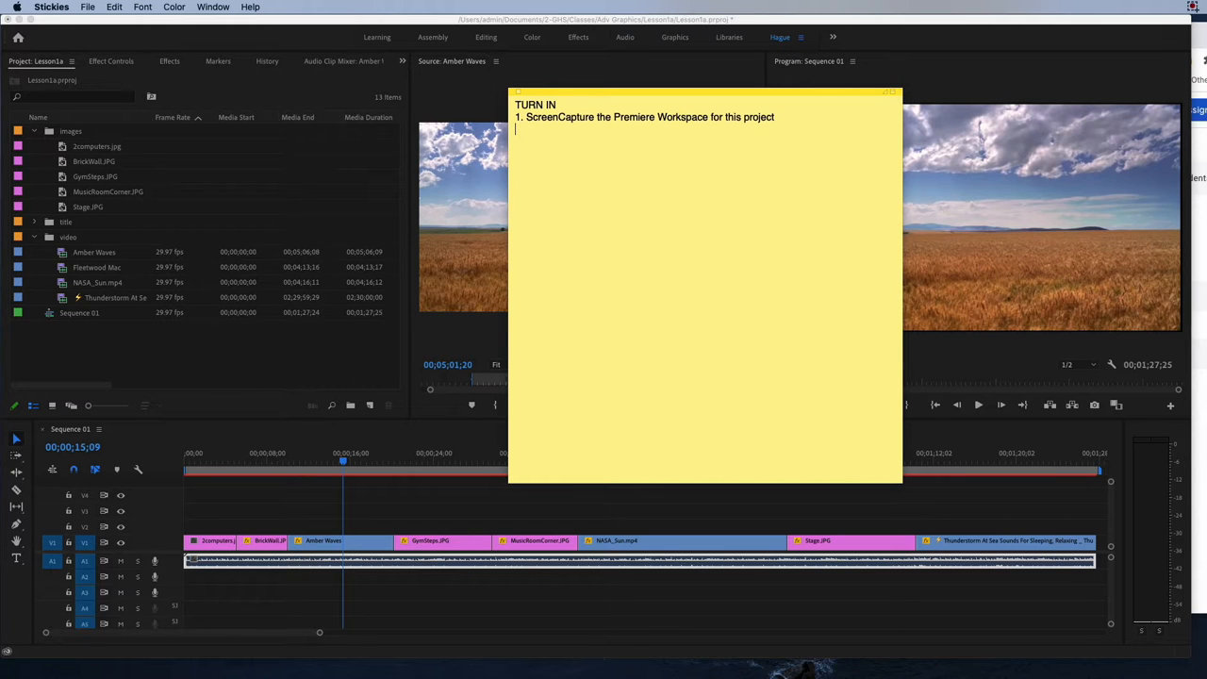
type("2. EXPORT the film")
Add an "EXPORING" section with the first item "1. File > Export" to the note and move it off the workspace.
key("Return")
key("Return")
type("EXPORING")
key("Return")
type("1")
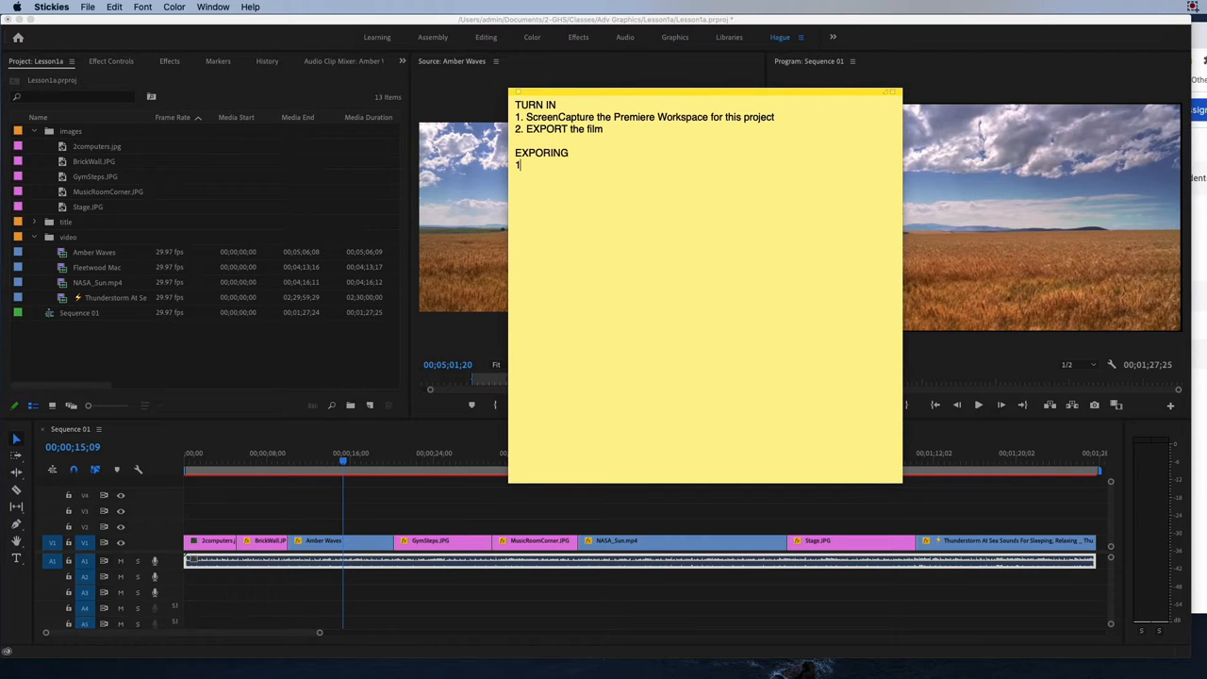
type(". File > Expor")
left_click_drag(699, 91, 1206, 74)
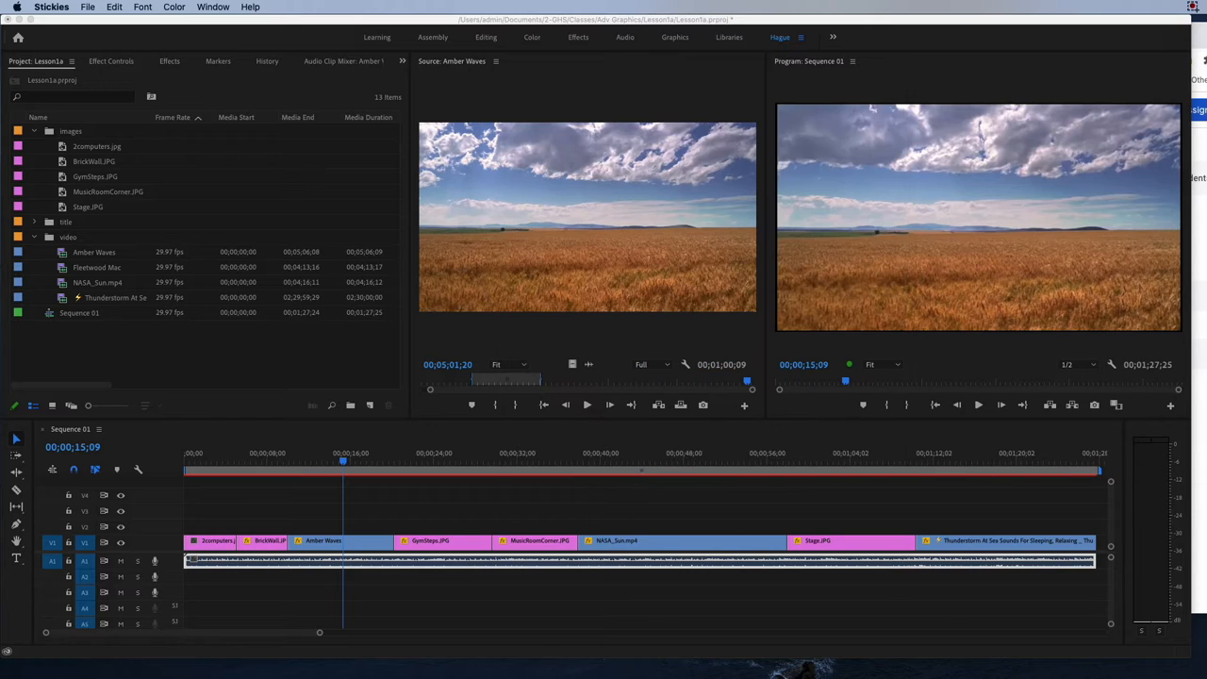
Switch to Premiere Pro, try to export media from the project, and make the Sequence 01 timeline active at 00;00;15;05.
left_click(90, 7)
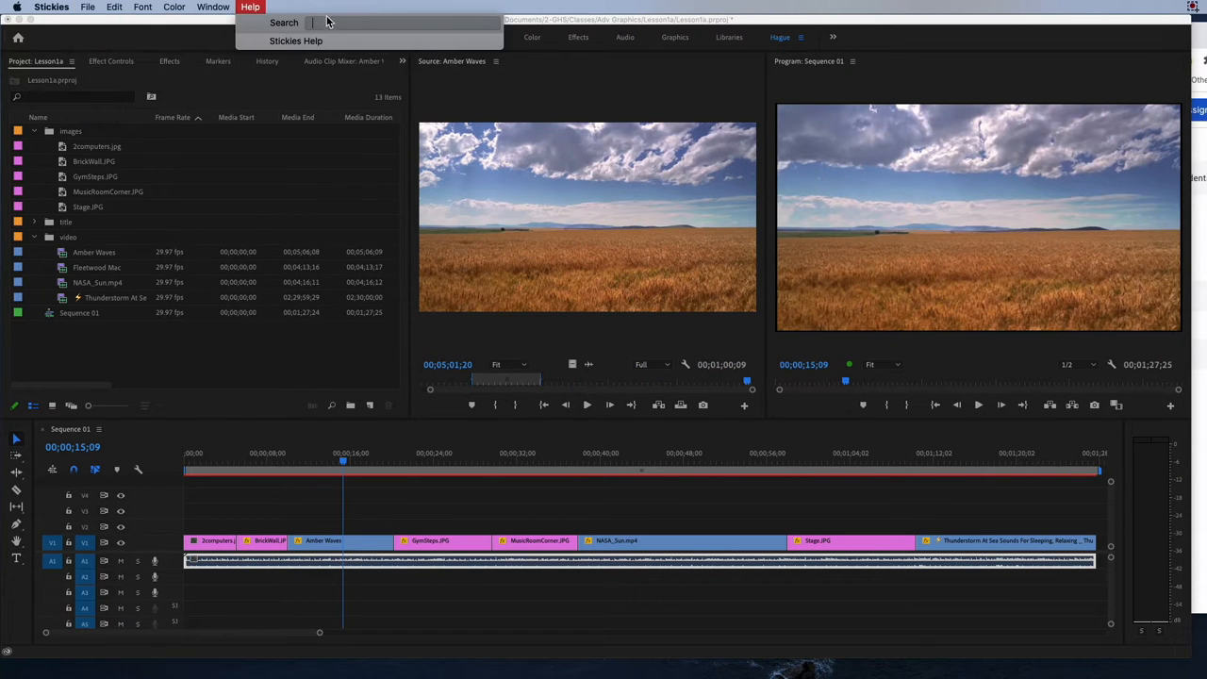
left_click(189, 108)
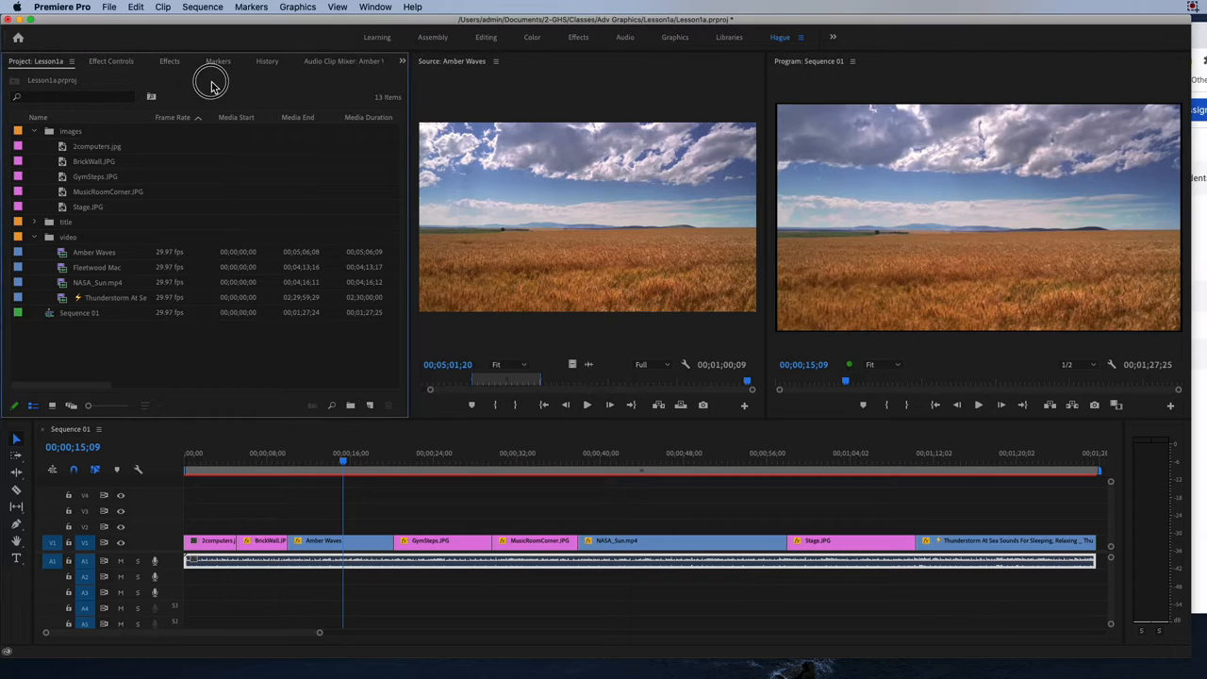
left_click(111, 7)
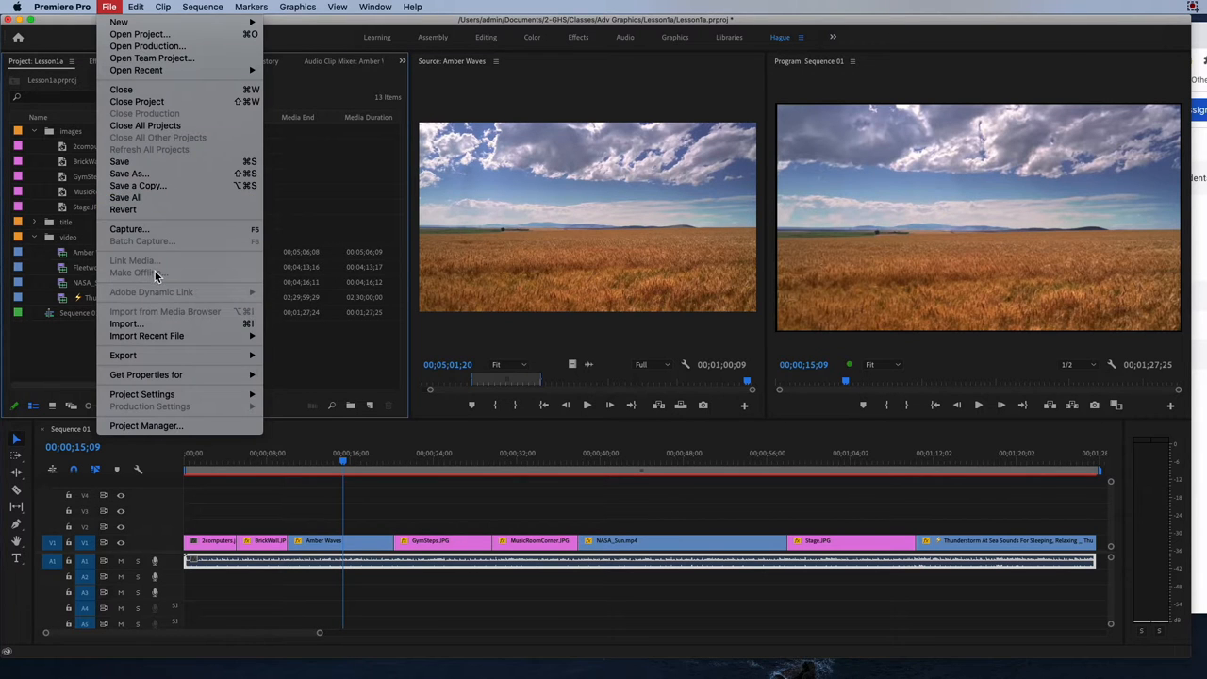
mouse_move(135, 357)
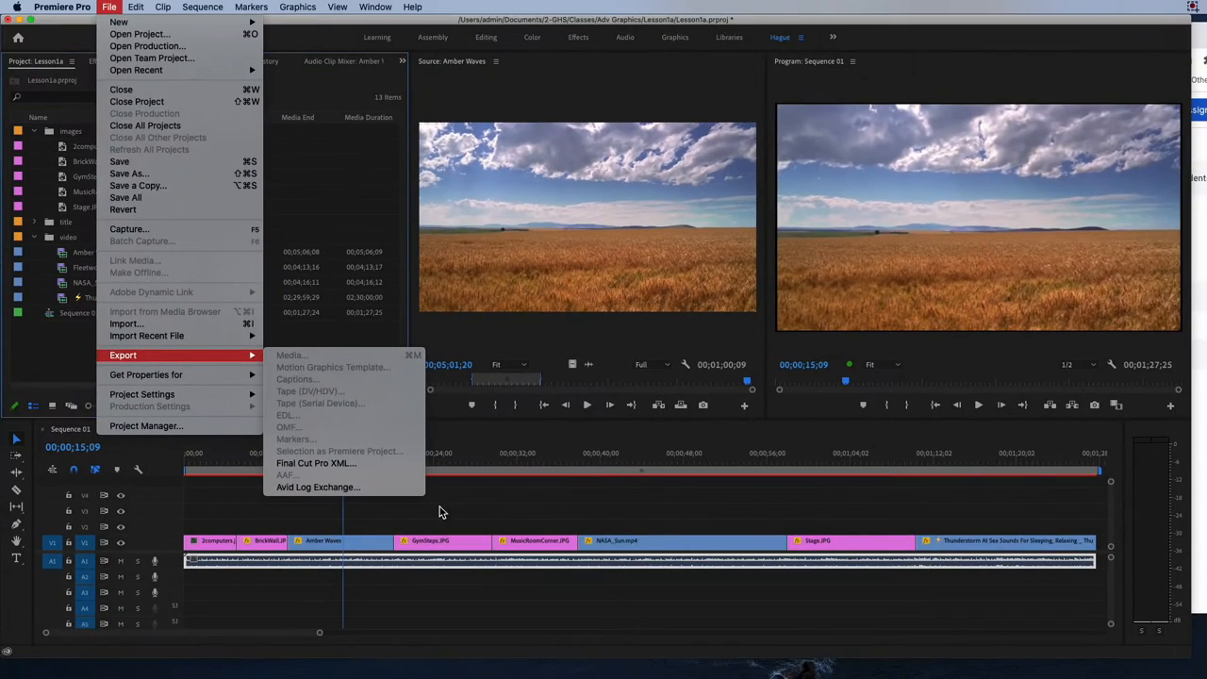
left_click(532, 467)
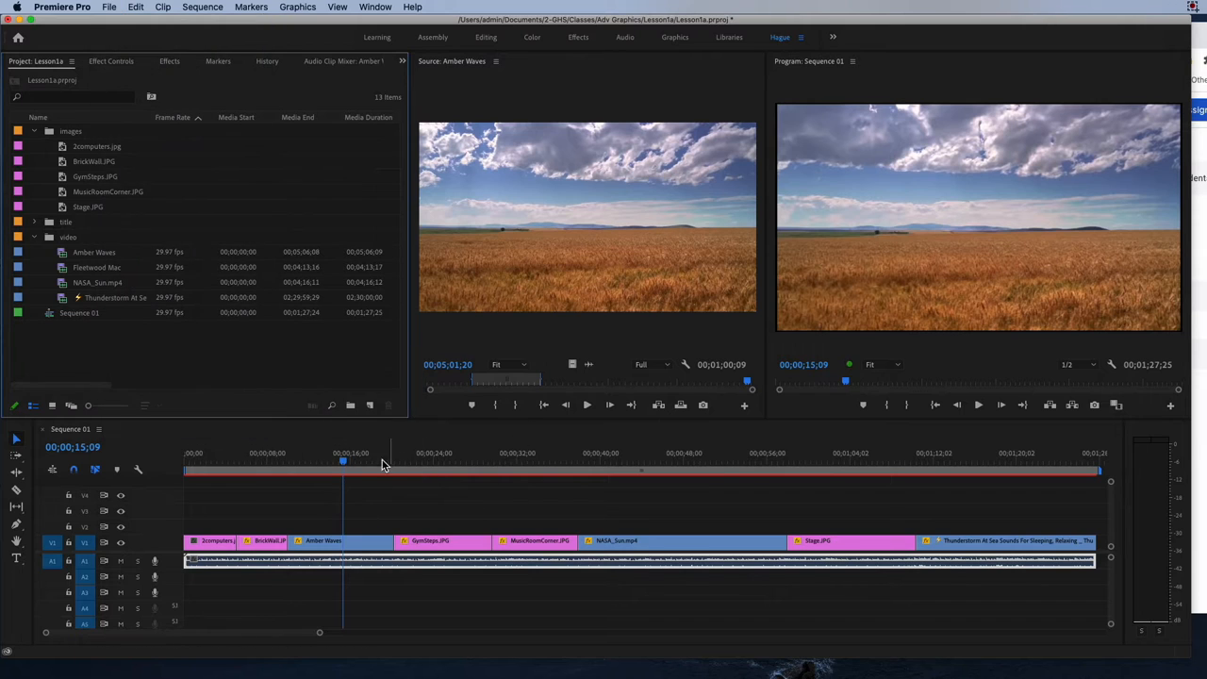
left_click(345, 462)
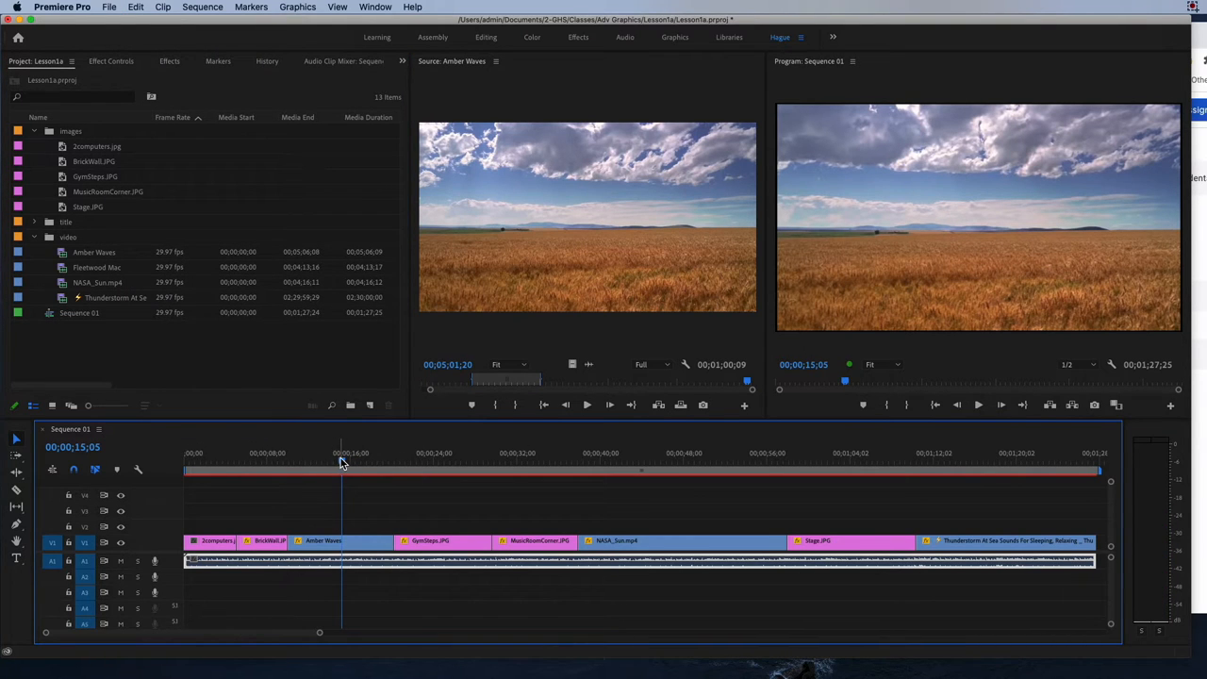
Return the Sequence 01 playhead to the start and open the media export settings for the sequence.
left_click_drag(342, 463, 122, 445)
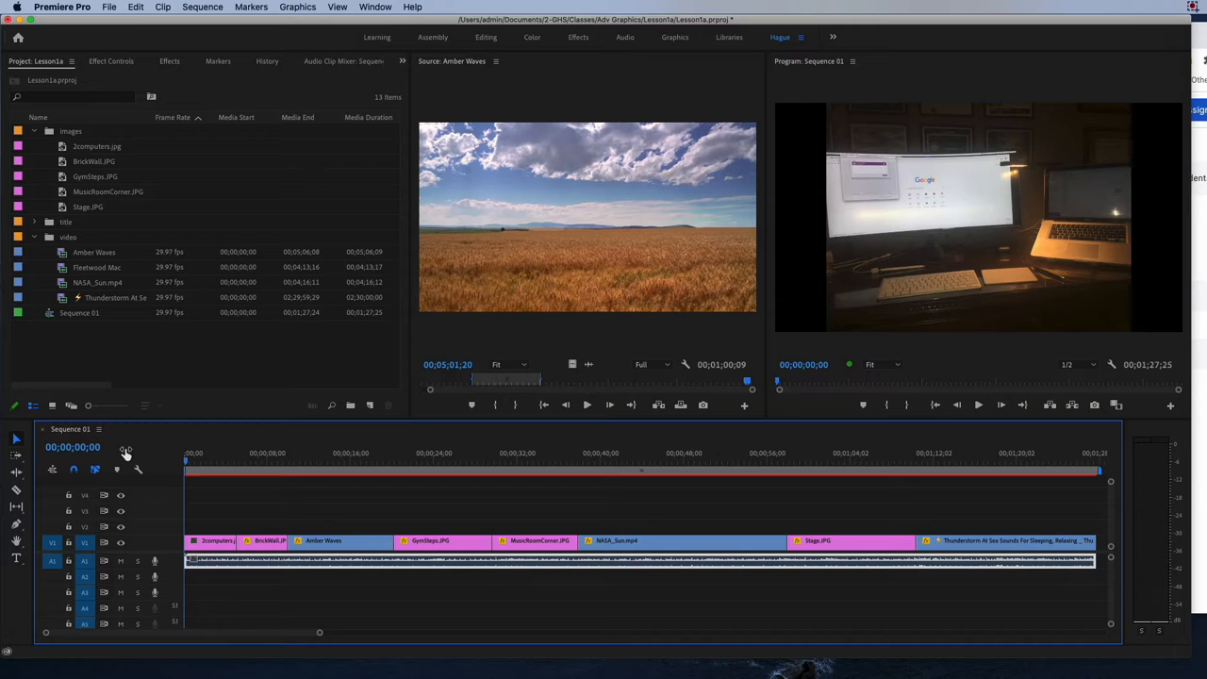
left_click(110, 7)
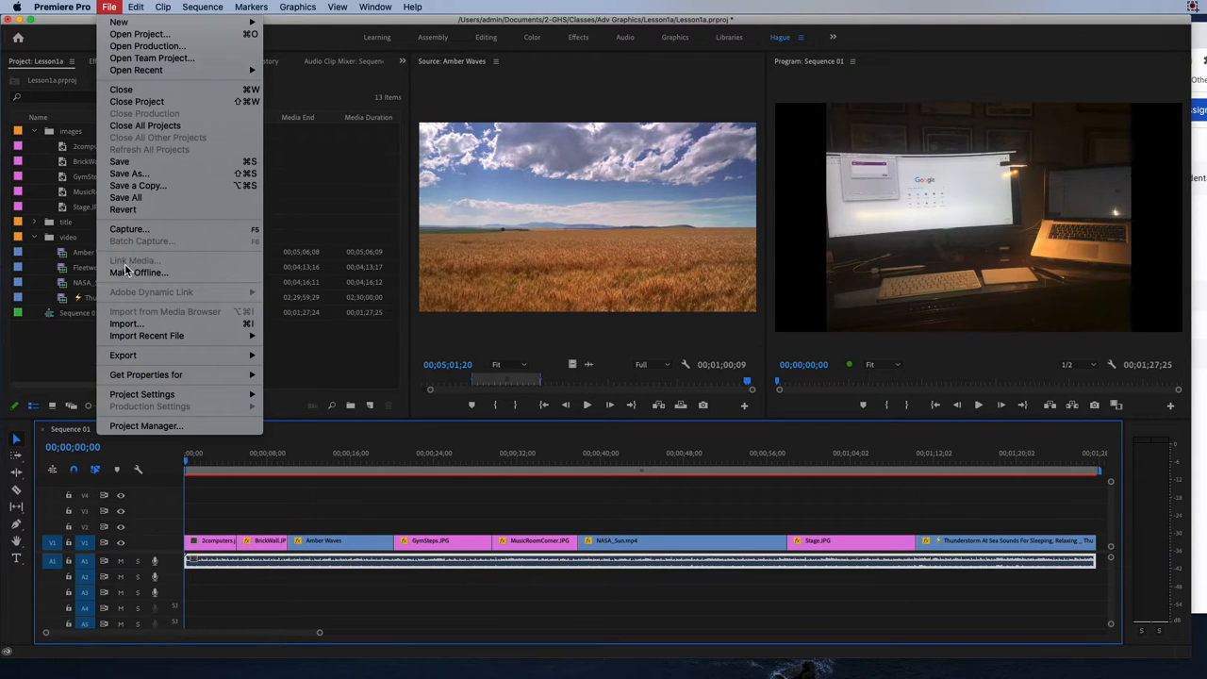
mouse_move(129, 352)
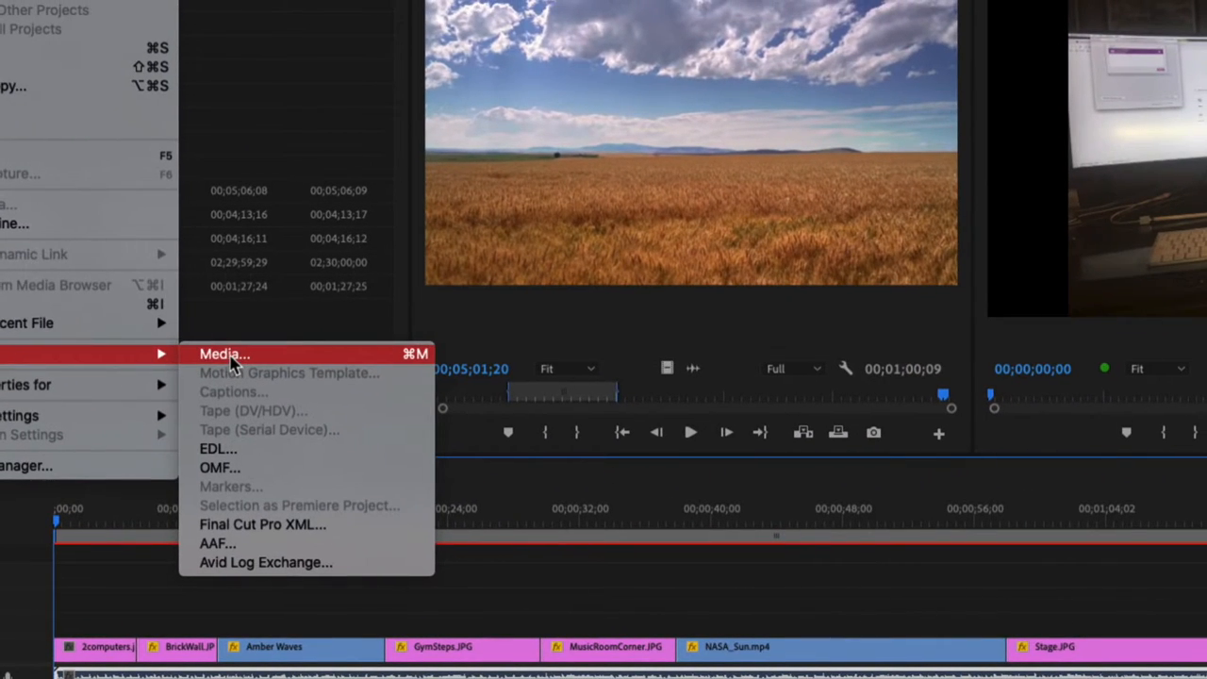
left_click(231, 356)
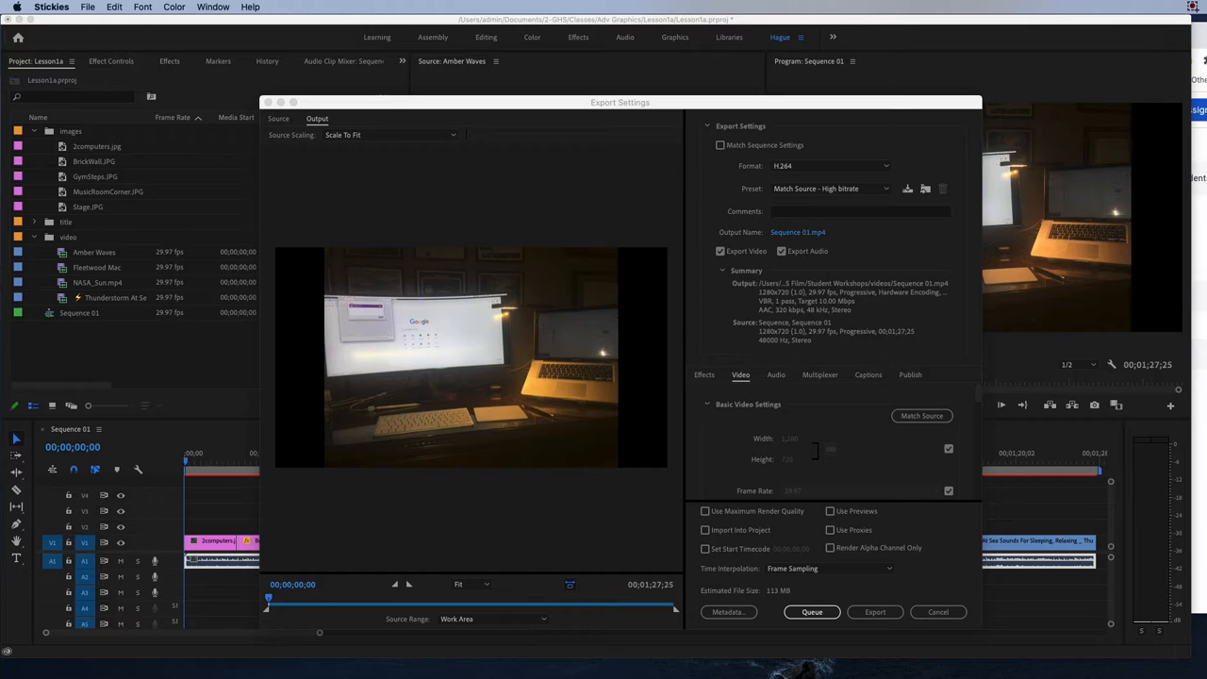
Bring the Stickies note over the workspace, extend item 1 to "File > Export > MEDIA", and move the note aside.
left_click_drag(1206, 88, 742, 99)
left_click(717, 172)
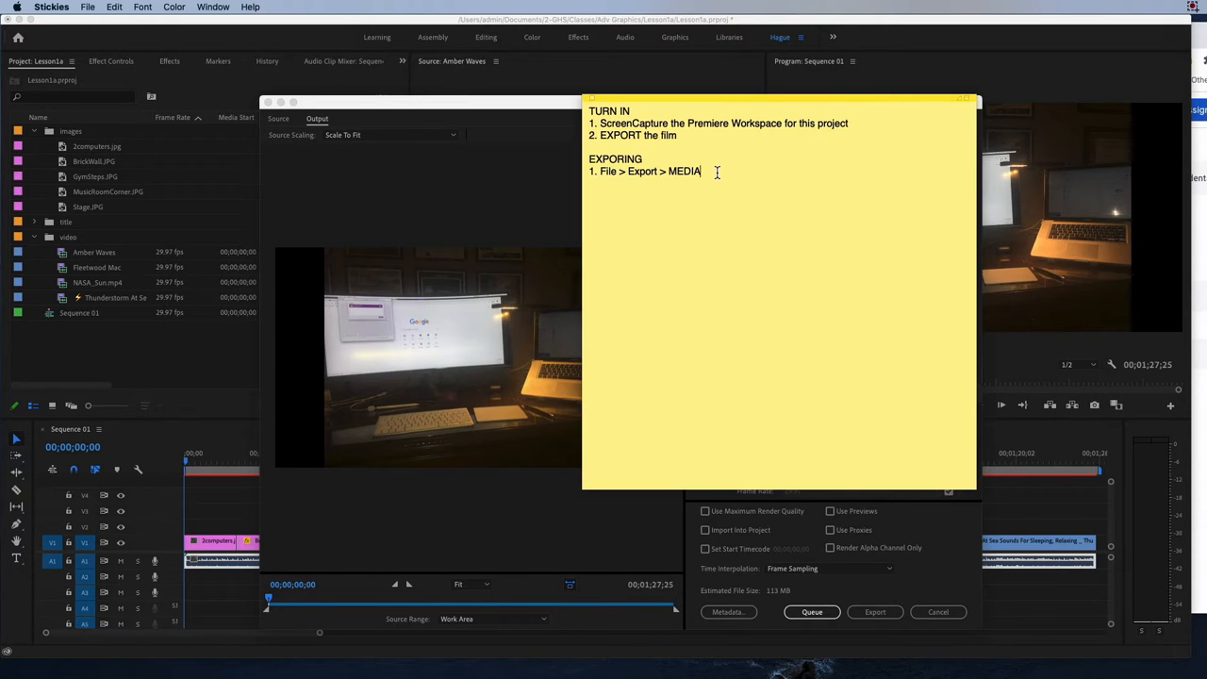
left_click_drag(672, 100, 1098, 95)
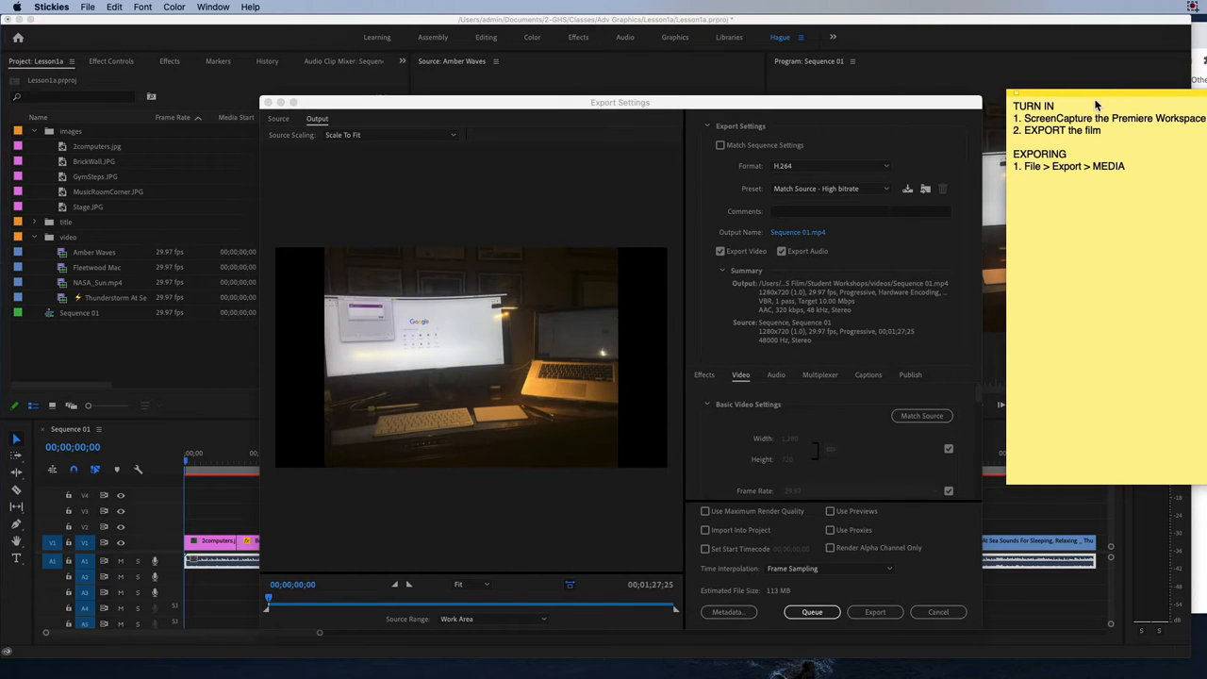
Arrange the Export Settings window and the note side by side so that both stay readable.
left_click(1148, 171)
left_click_drag(834, 103, 608, 93)
key("super+Tab")
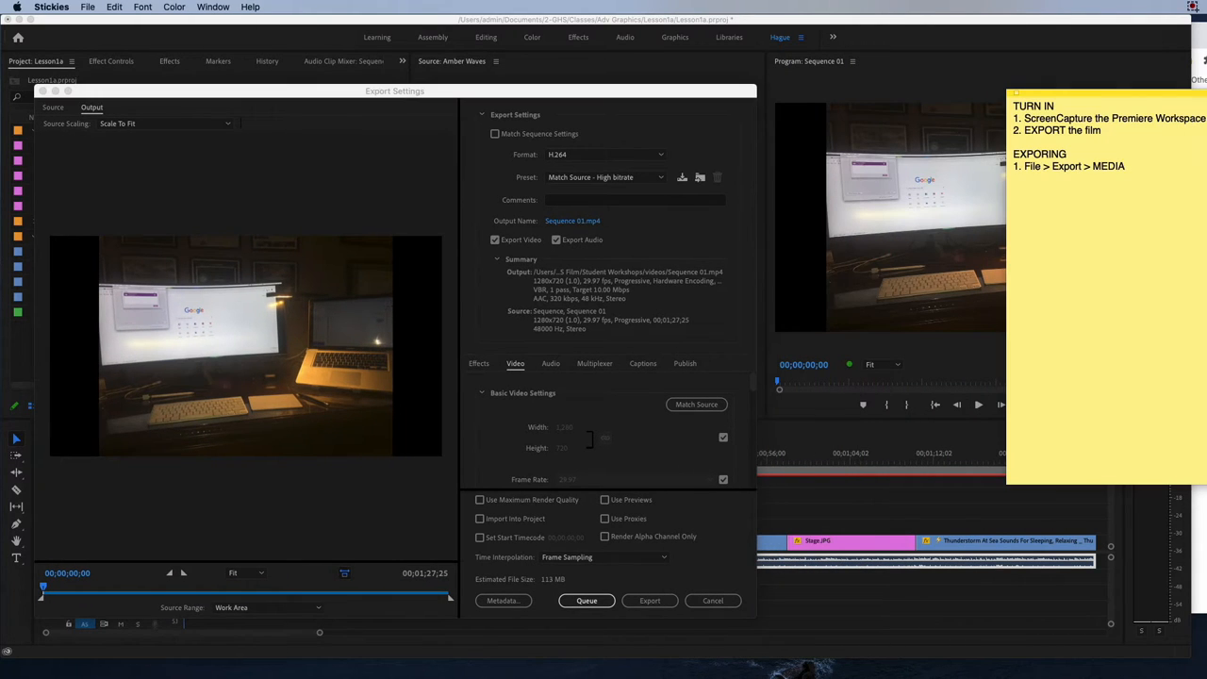
left_click(729, 91)
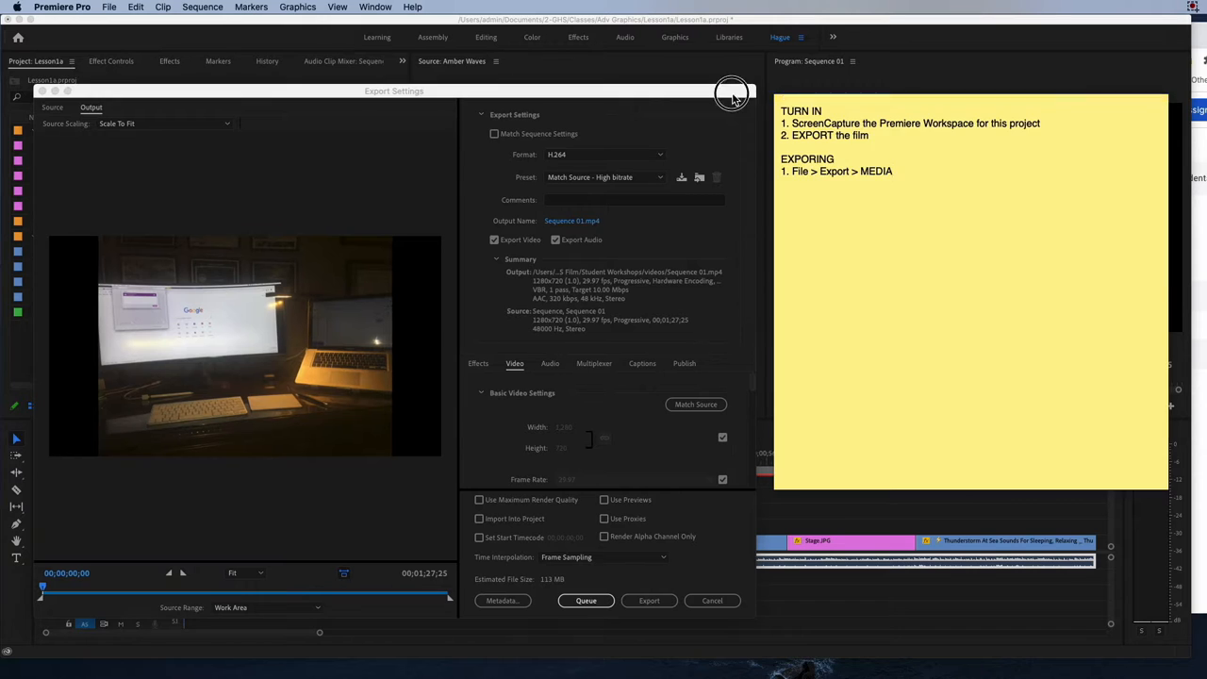
key("super+Tab")
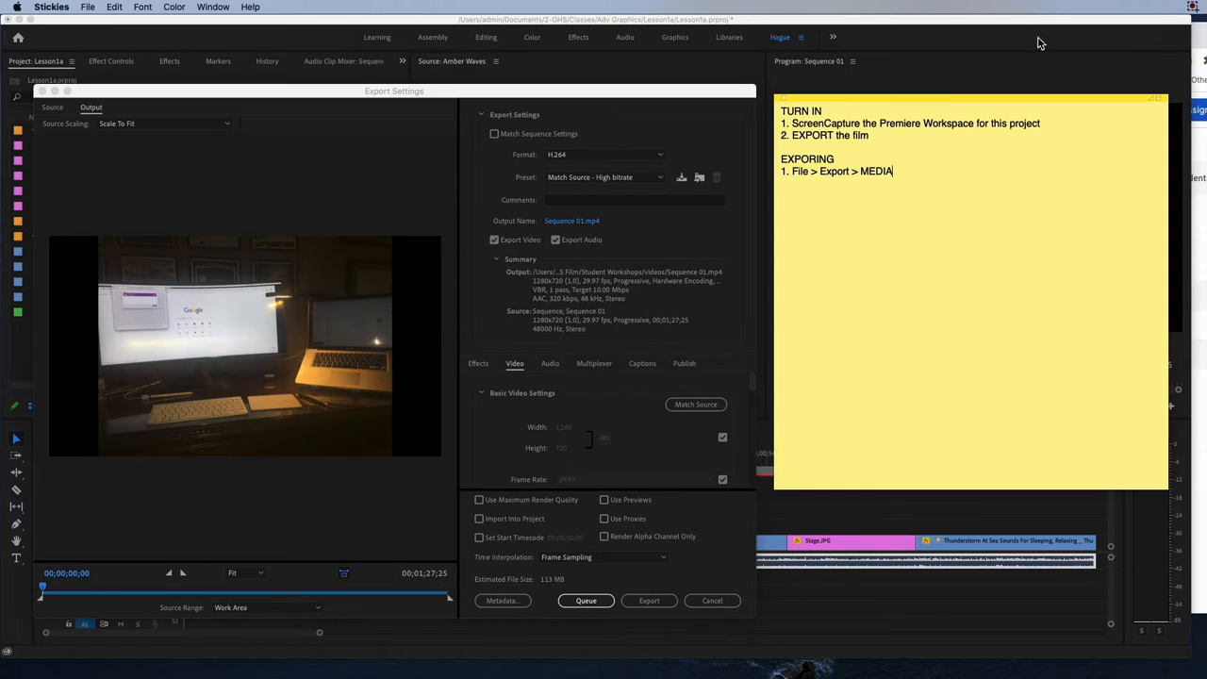
key("super+Tab")
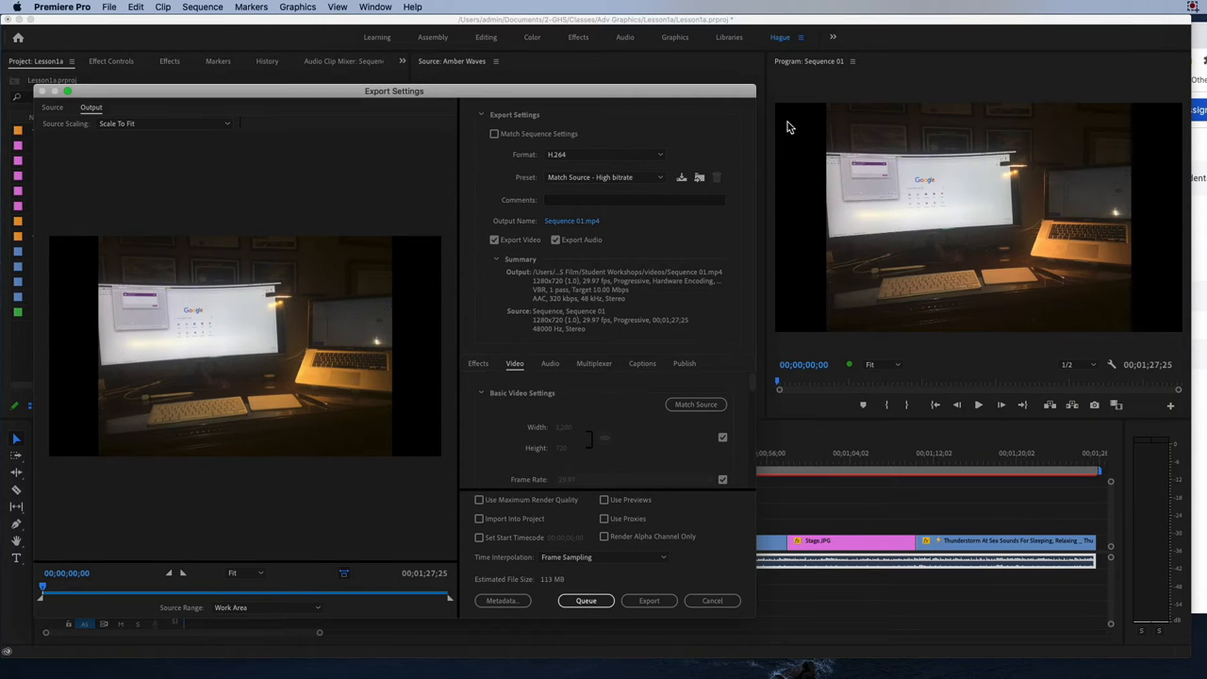
left_click_drag(679, 90, 953, 91)
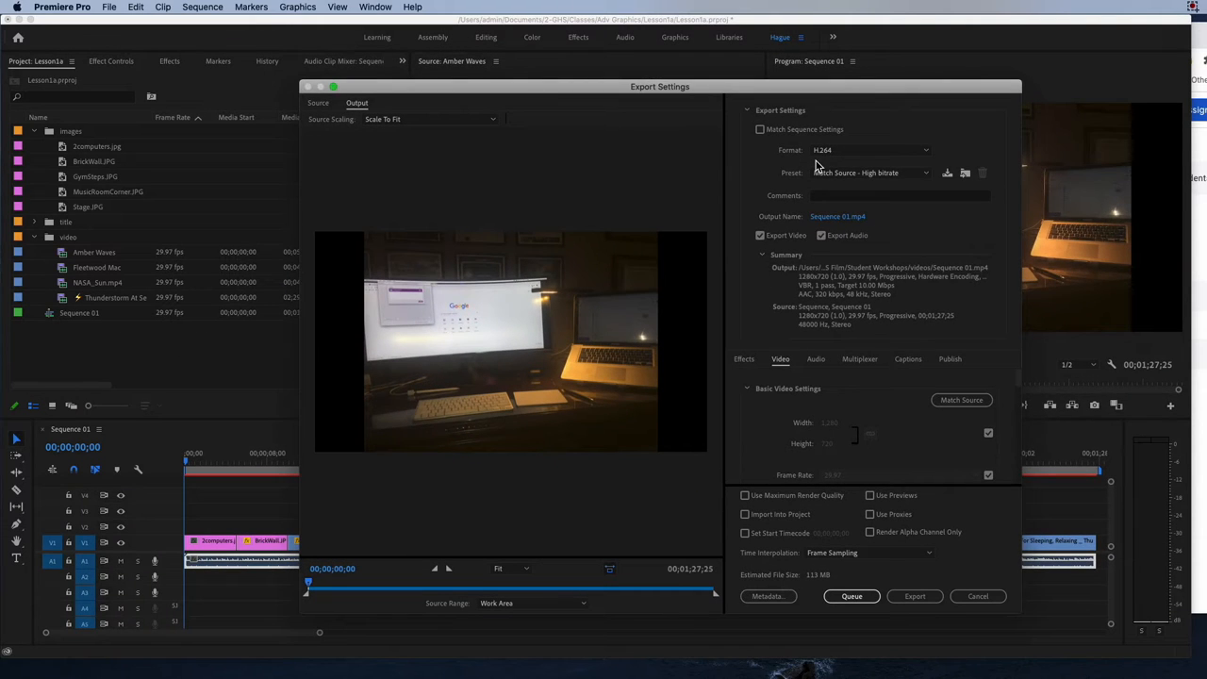
key("super+Tab")
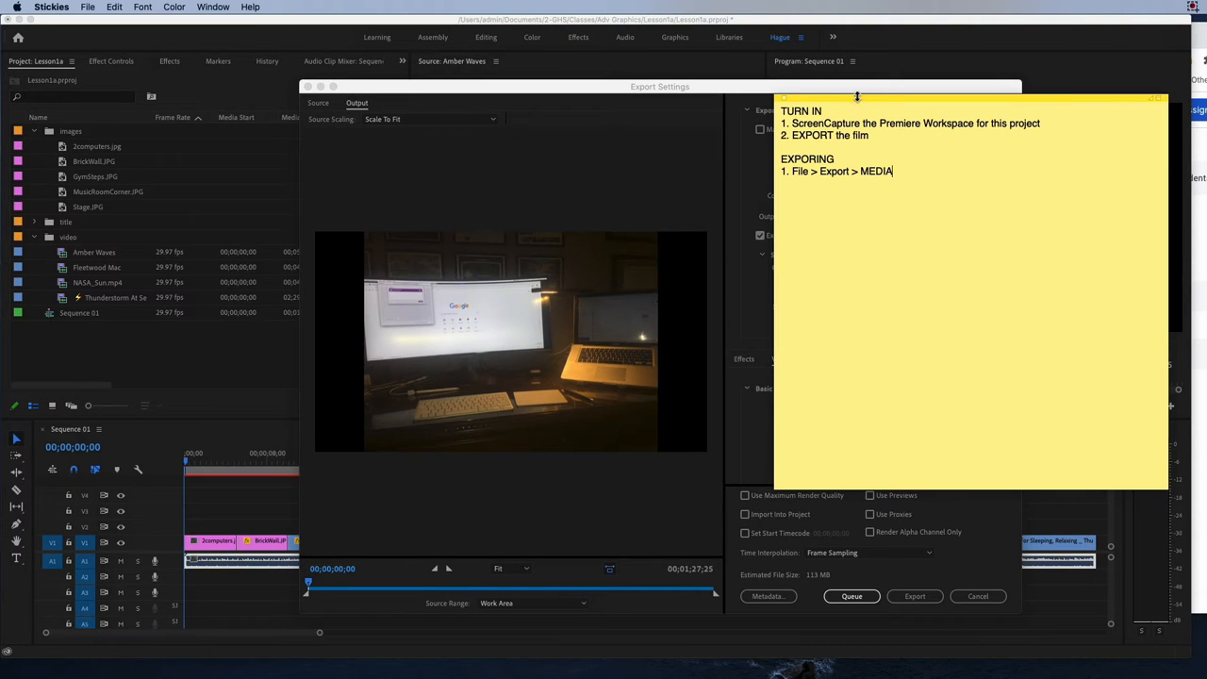
left_click_drag(859, 96, 715, 94)
key("super+Tab")
key("super+Tab")
left_click(964, 170)
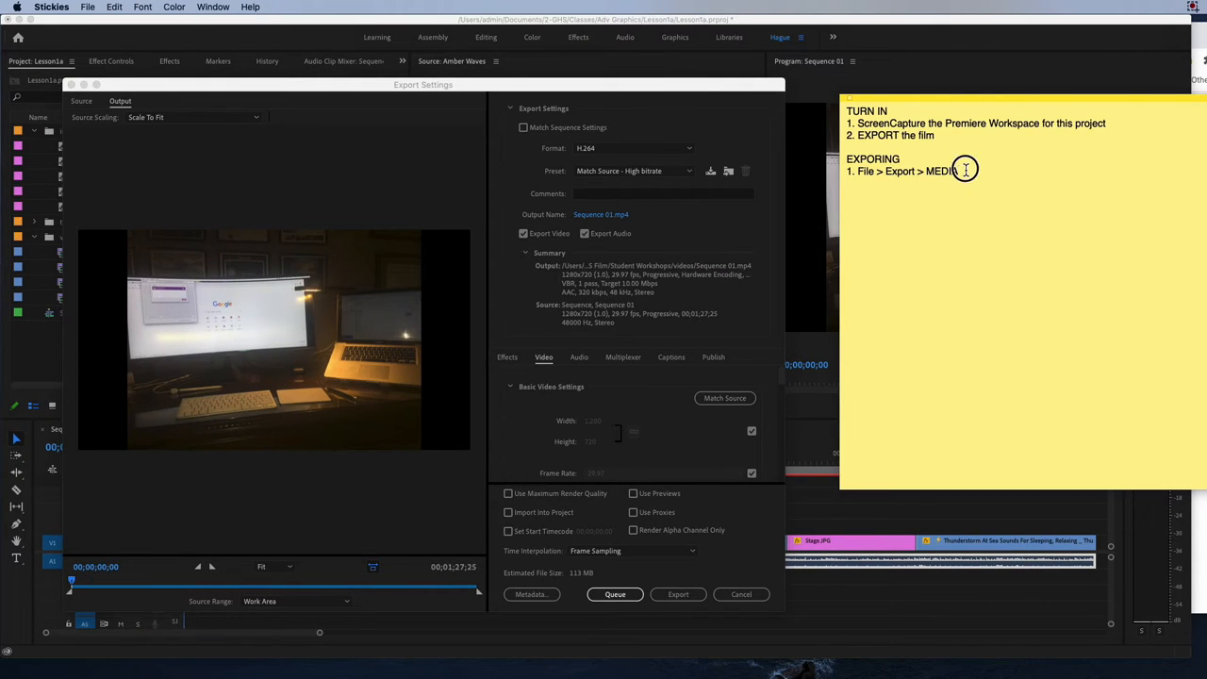
Add the lines "2. FORMAT : H.264" and "3. PRESET :" below the export item in the note.
key("Return")
type("2. FORMAT : H.2")
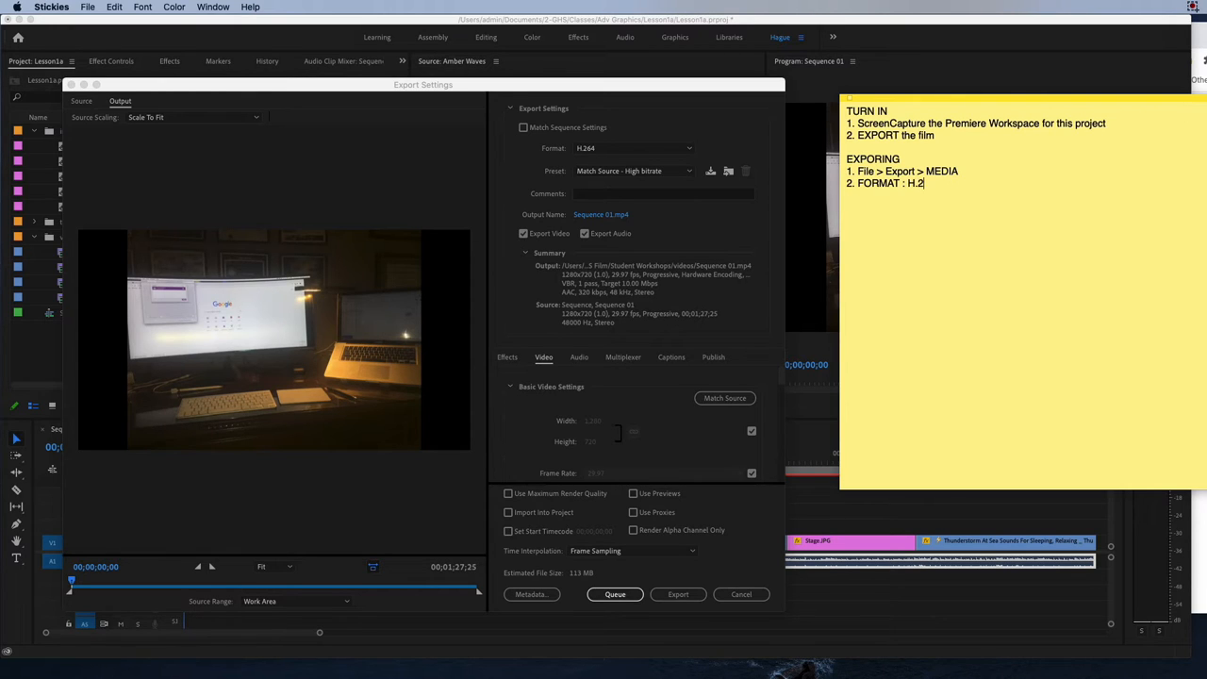
type("64 ")
type("PRE")
key("BackSpace")
key("BackSpace")
key("BackSpace")
type("3. PRESET :")
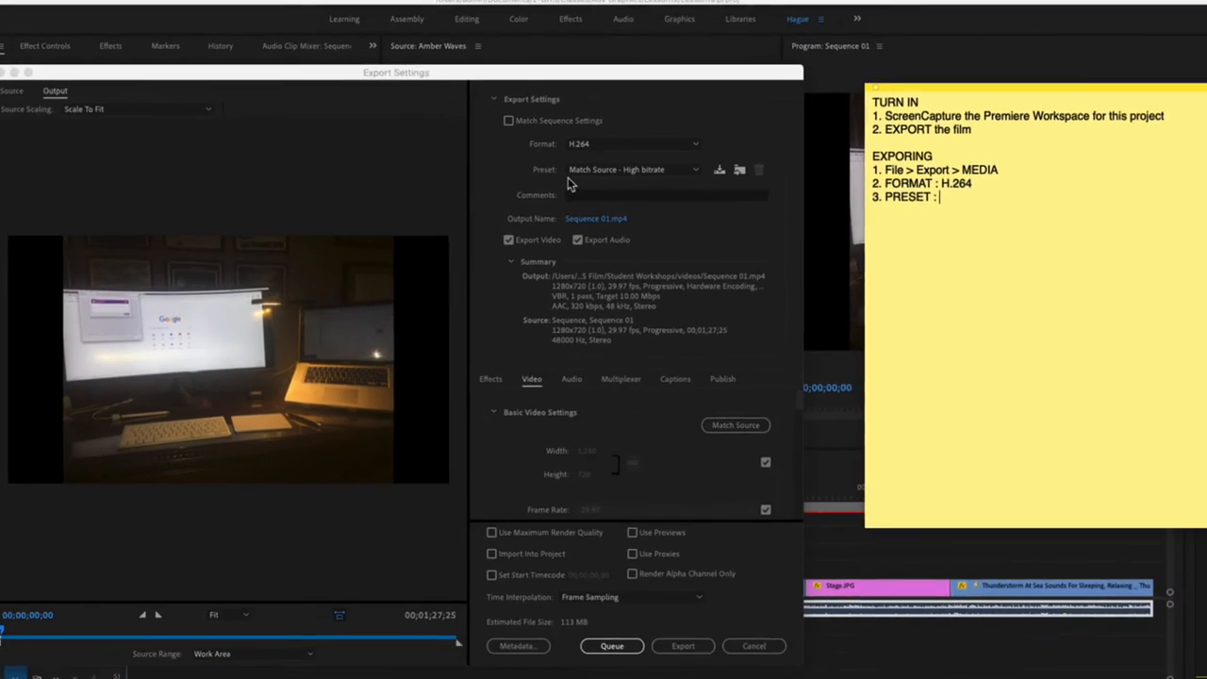
Set the export preset to High Quality 720p HD in Premiere Pro's Export Settings.
left_click(591, 180)
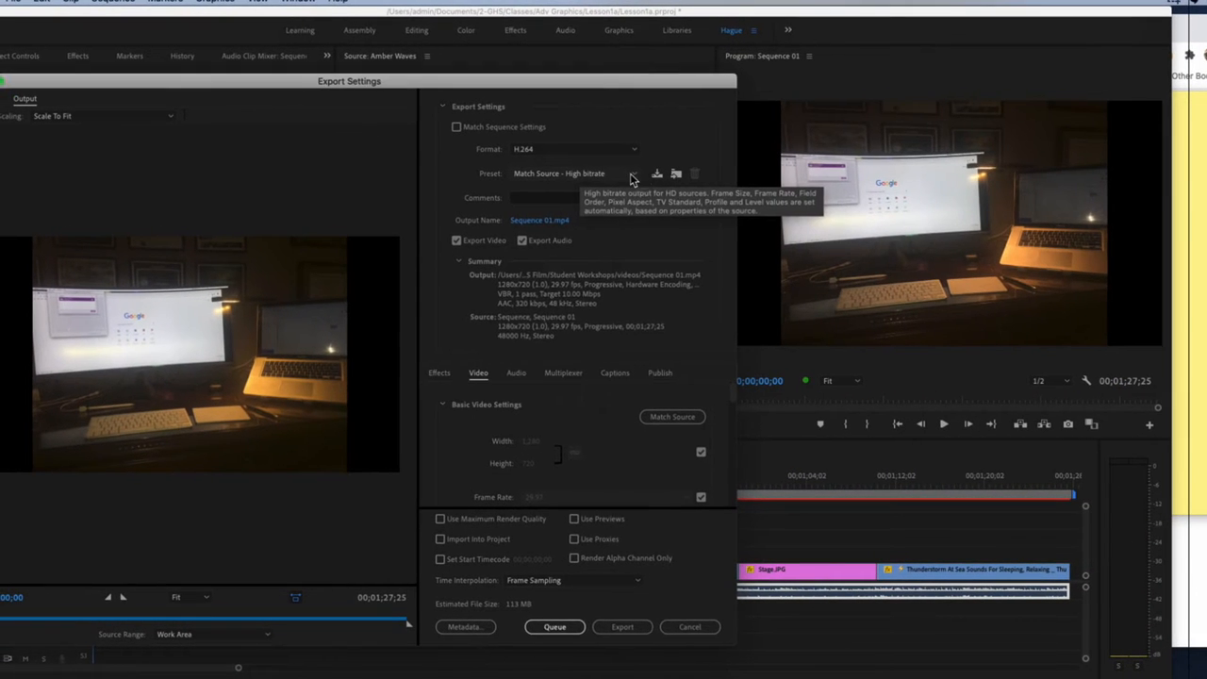
left_click(666, 179)
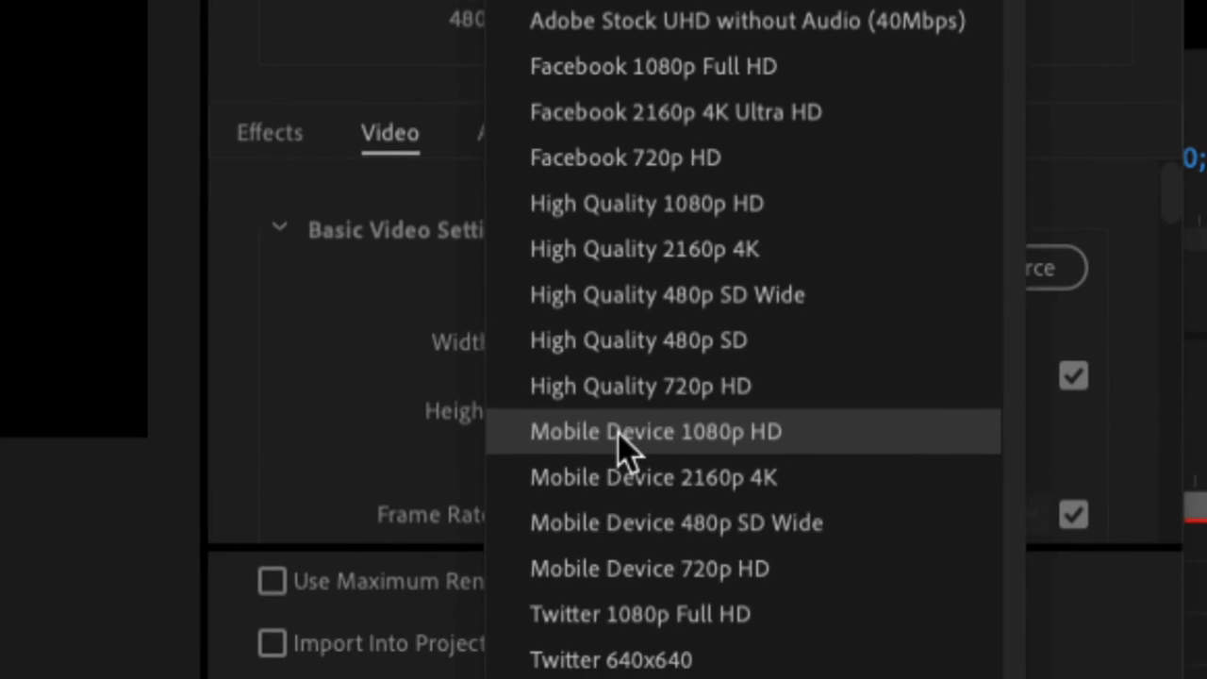
left_click(620, 424)
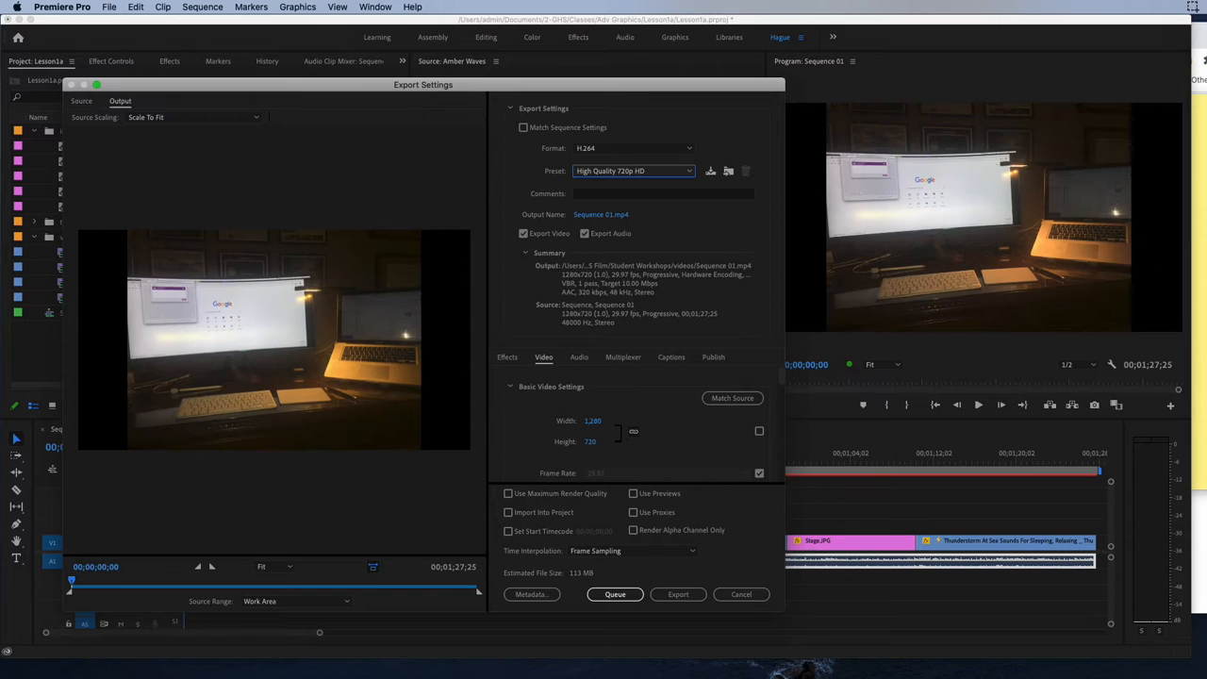
Return to the note and complete its preset item with "High Quality 720pHD".
left_click(1200, 253)
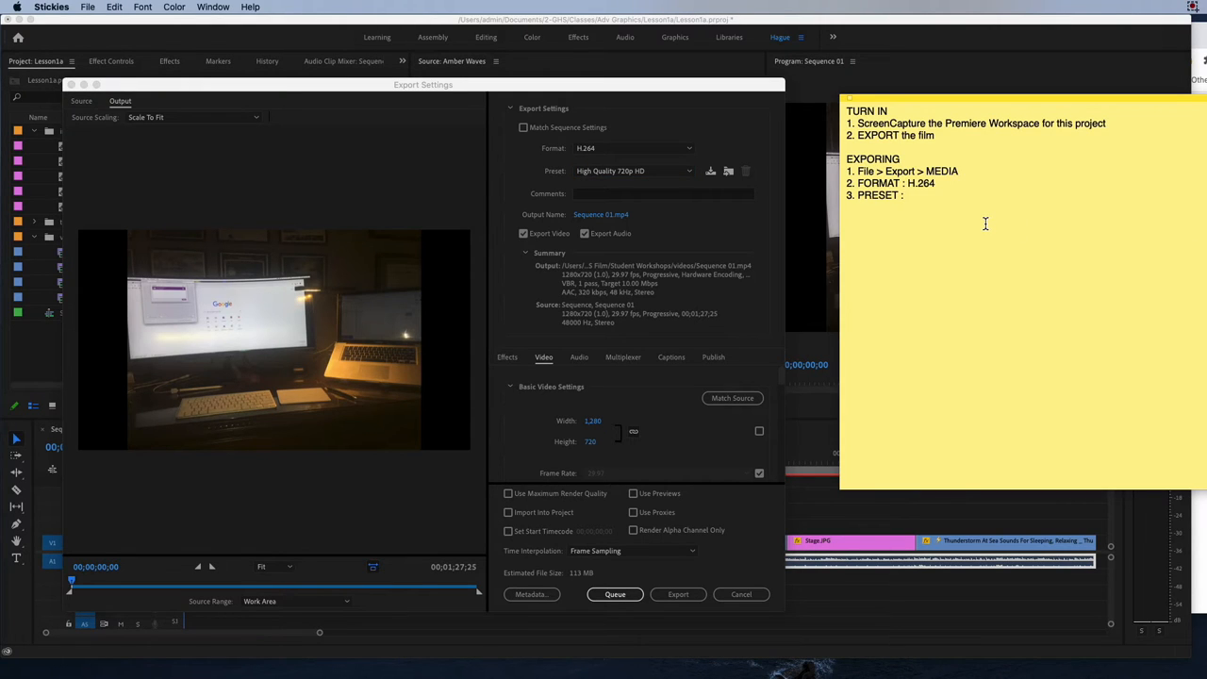
type("High Quaity")
key("BackSpace")
key("BackSpace")
type("lity 720pHD")
key("Return")
Add the item "4. Output Name : Sequence01.mp4" to the note.
type("3")
type("4")
key("BackSpace")
key("BackSpace")
type("4.")
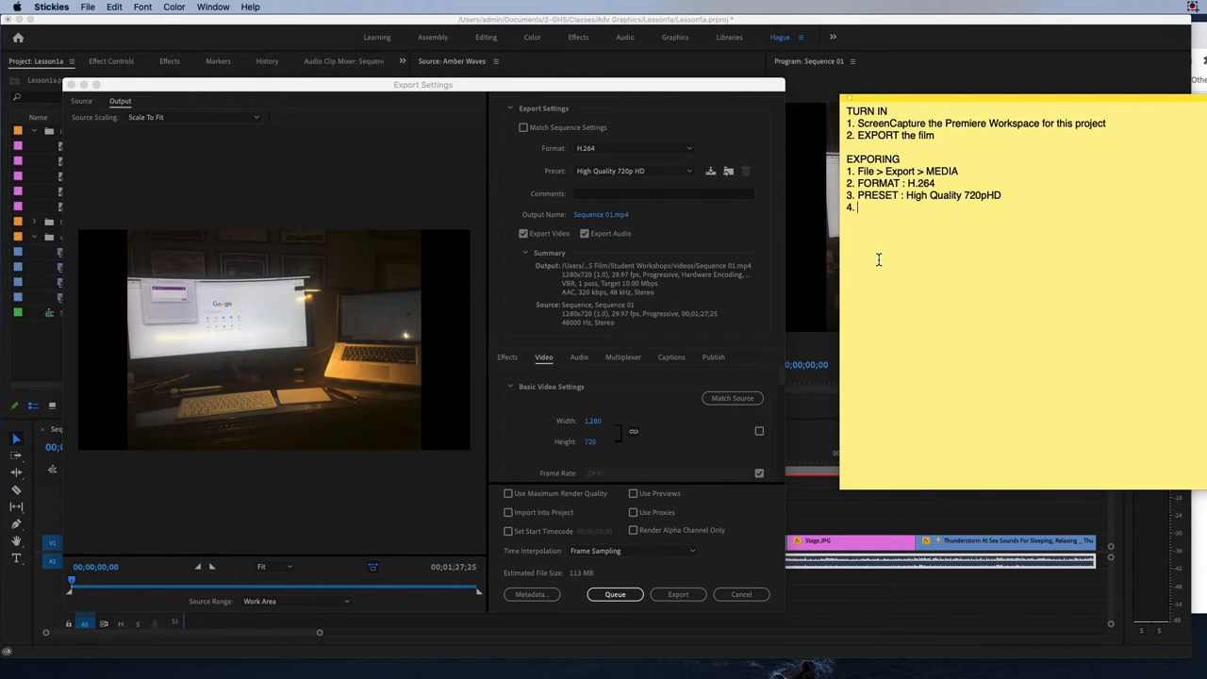
type("Output Name : Sequence01.mp4")
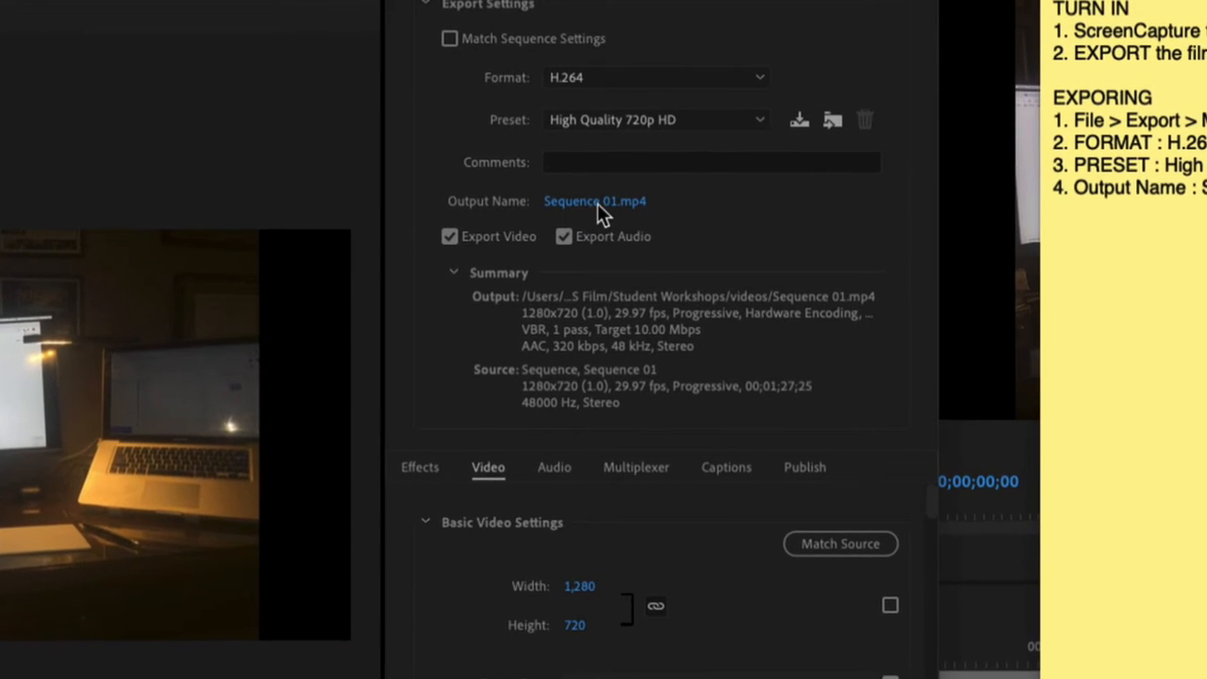
Set the export destination of Sequence 01.mp4 to the Lesson1a folder inside 2-GHS > Classes > Adv Graphics.
left_click(587, 202)
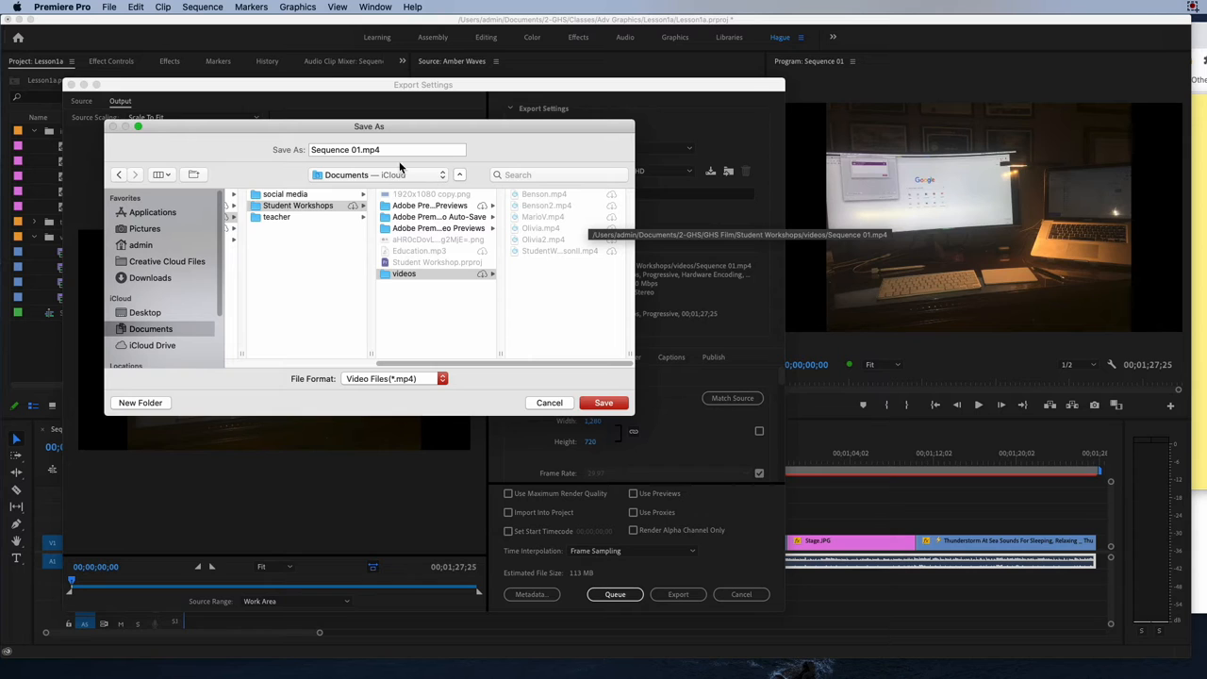
left_click_drag(274, 139, 297, 139)
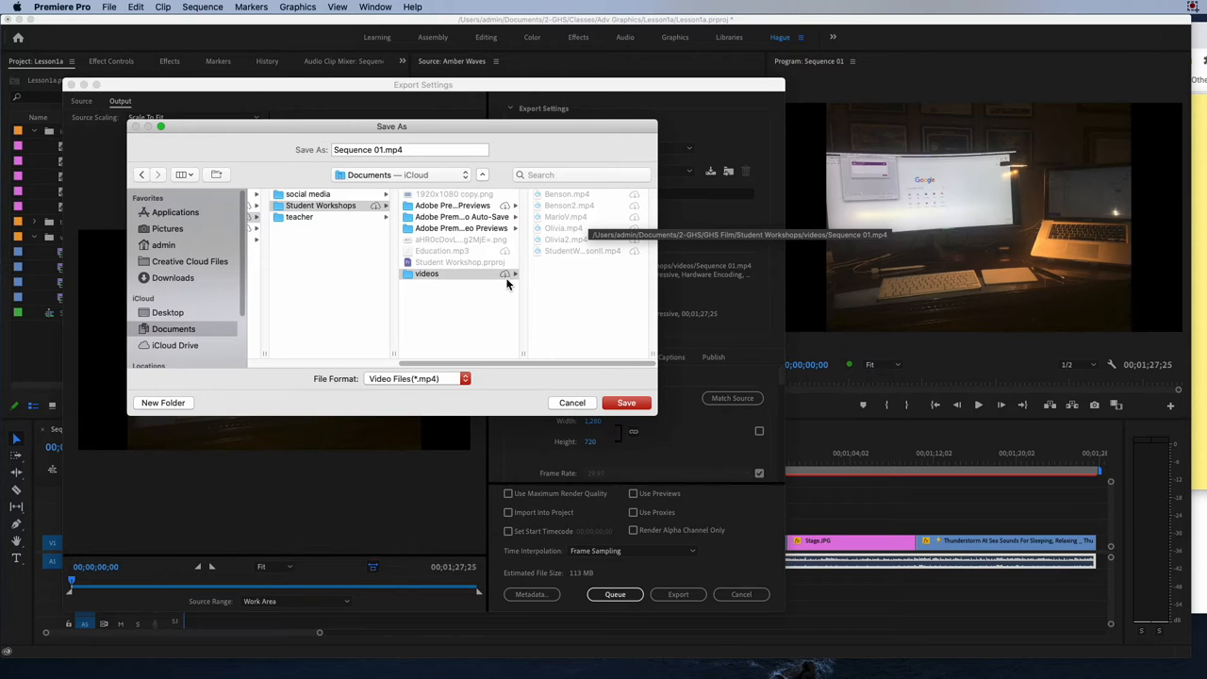
left_click(540, 339)
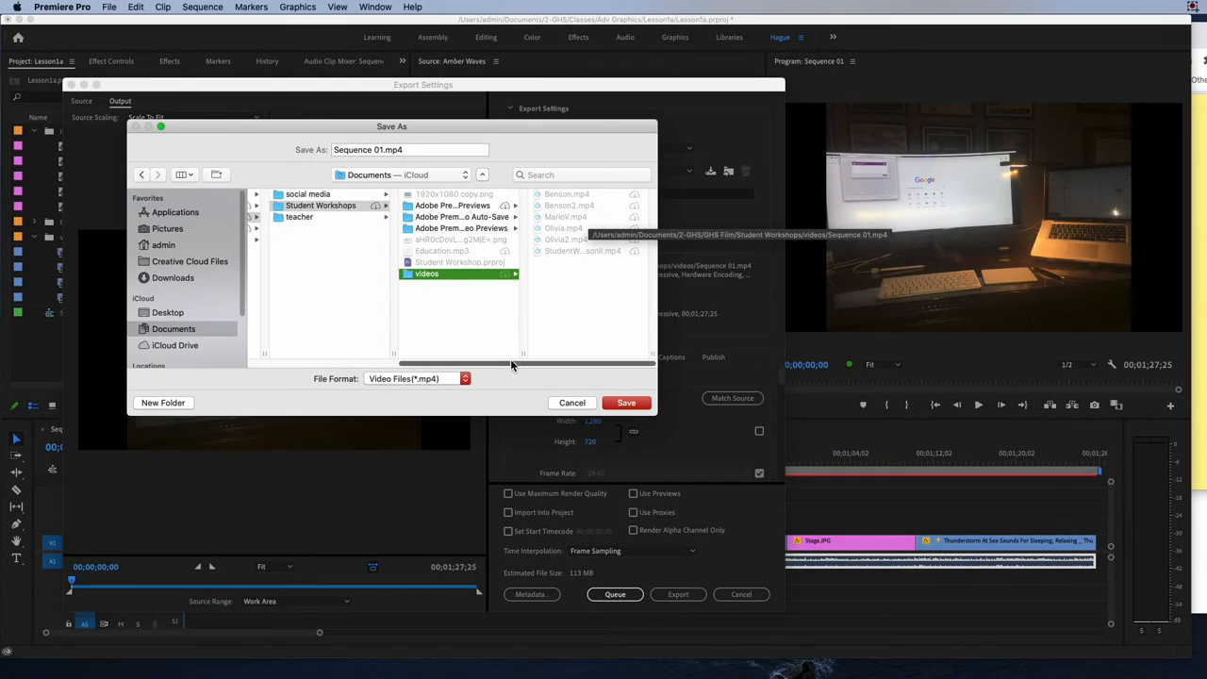
left_click_drag(512, 366, 507, 332)
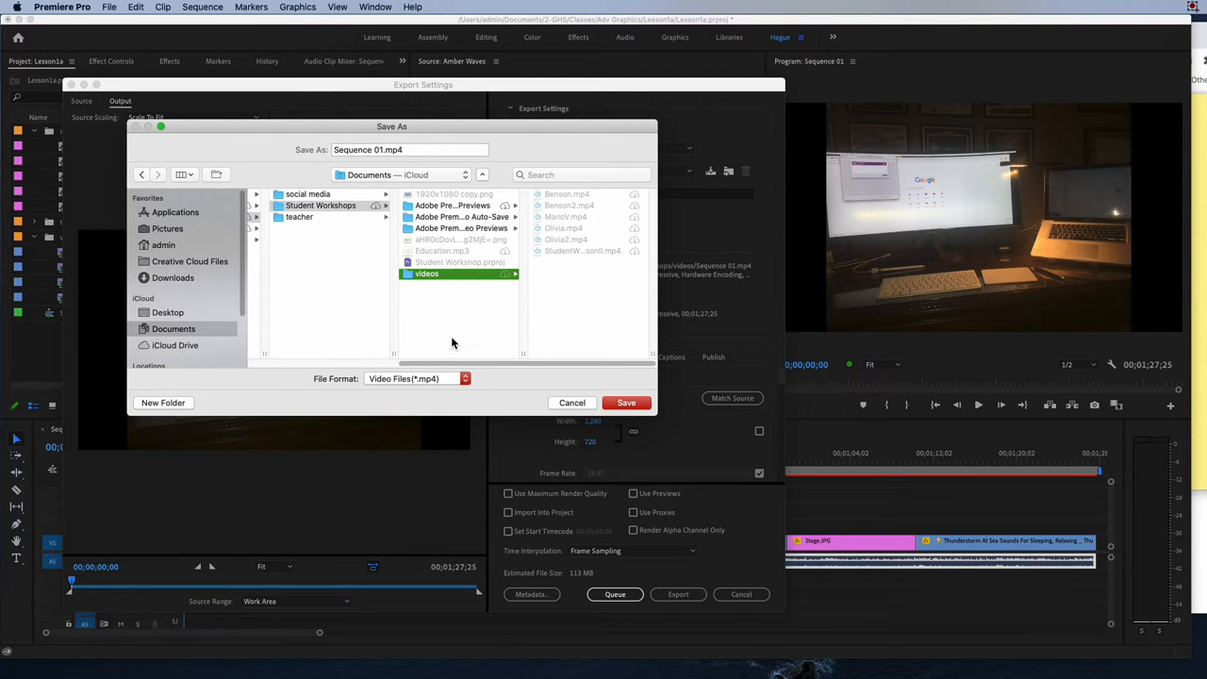
left_click_drag(452, 361, 355, 366)
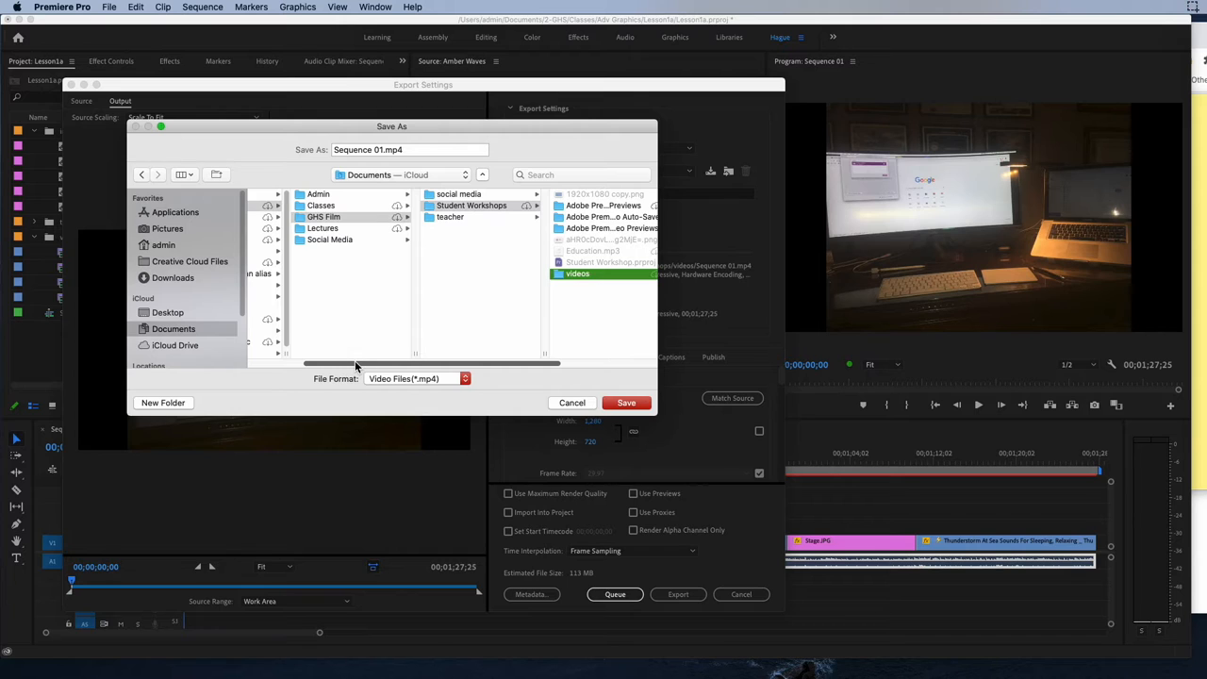
left_click(332, 230)
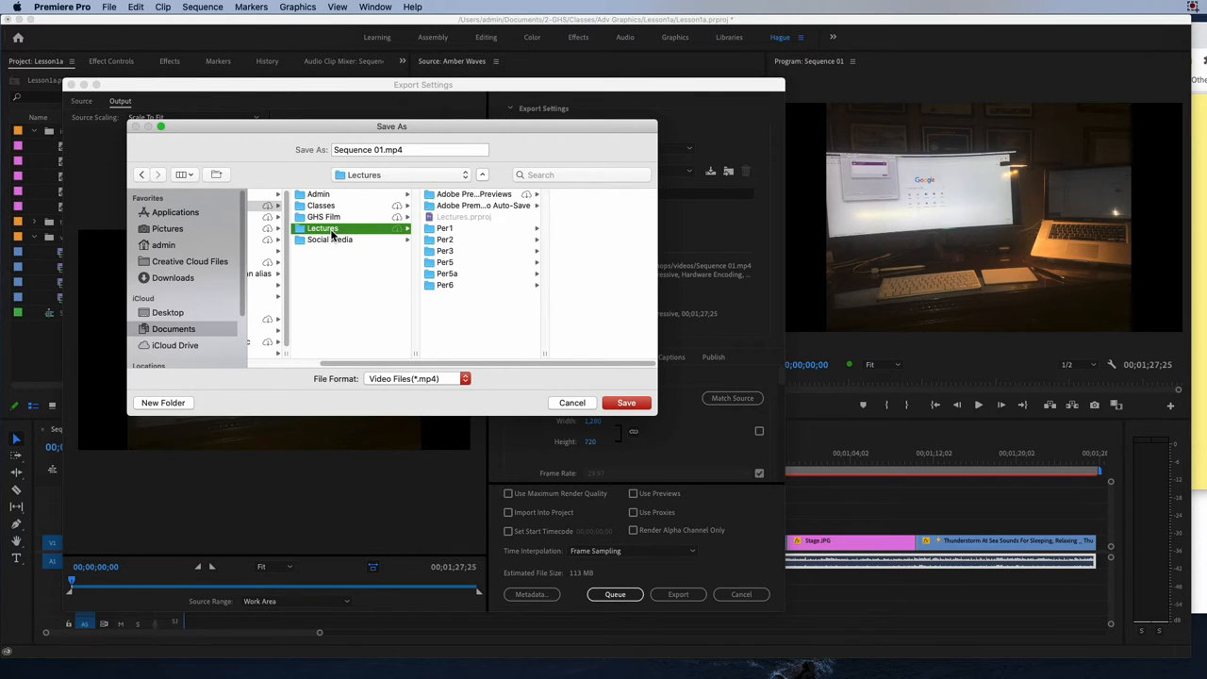
left_click_drag(351, 360, 259, 359)
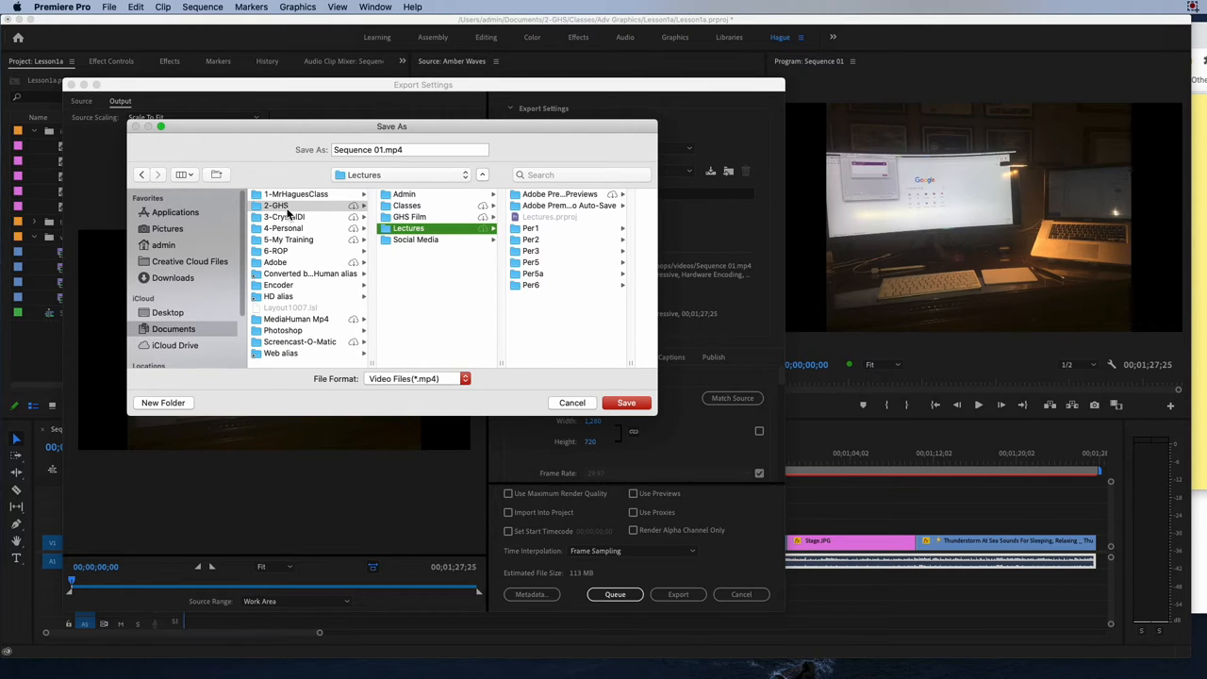
left_click(407, 206)
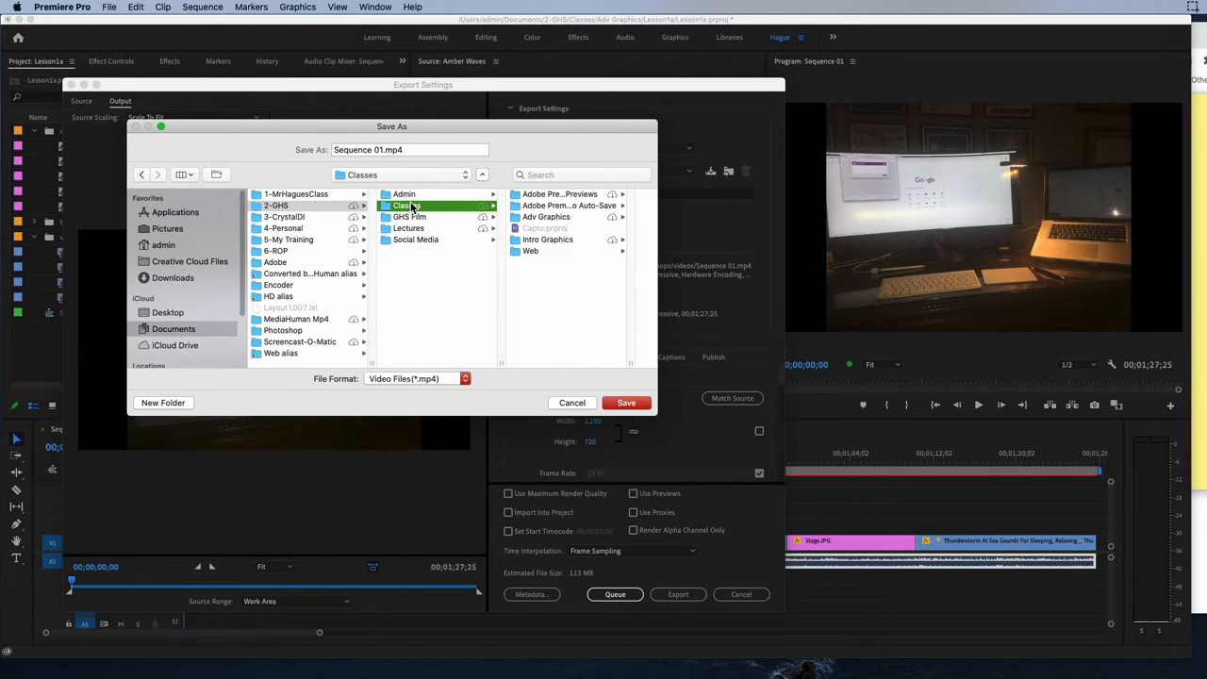
left_click(546, 217)
left_click(558, 198)
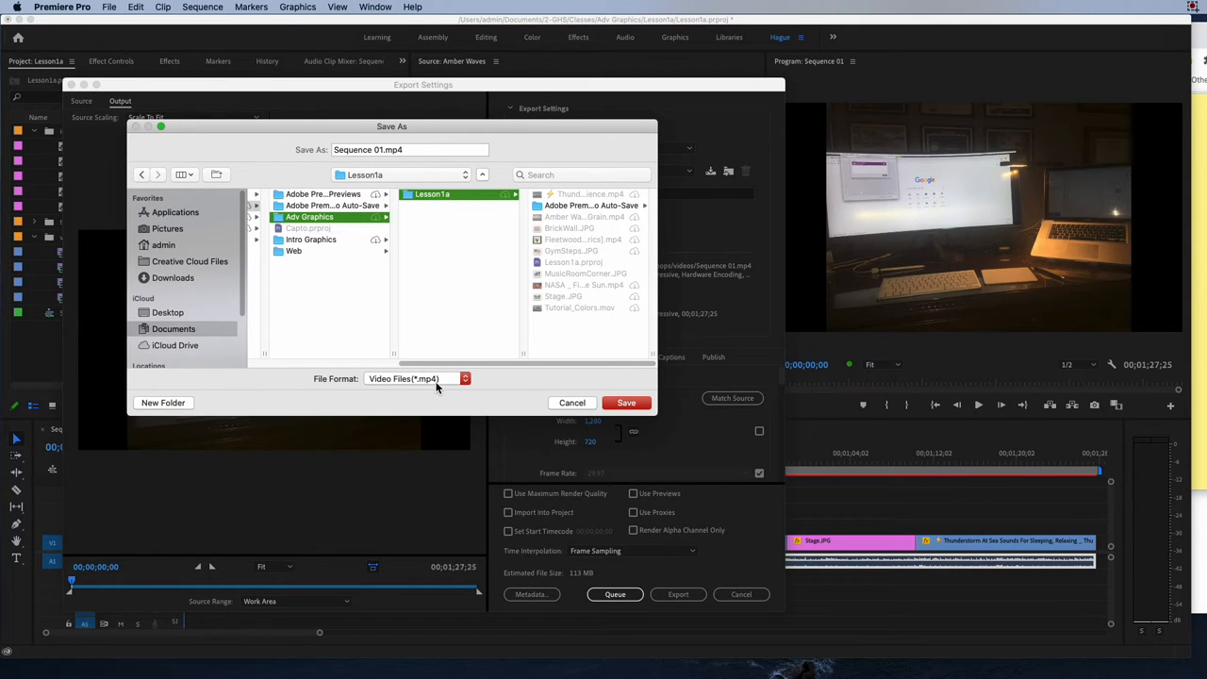
left_click(627, 404)
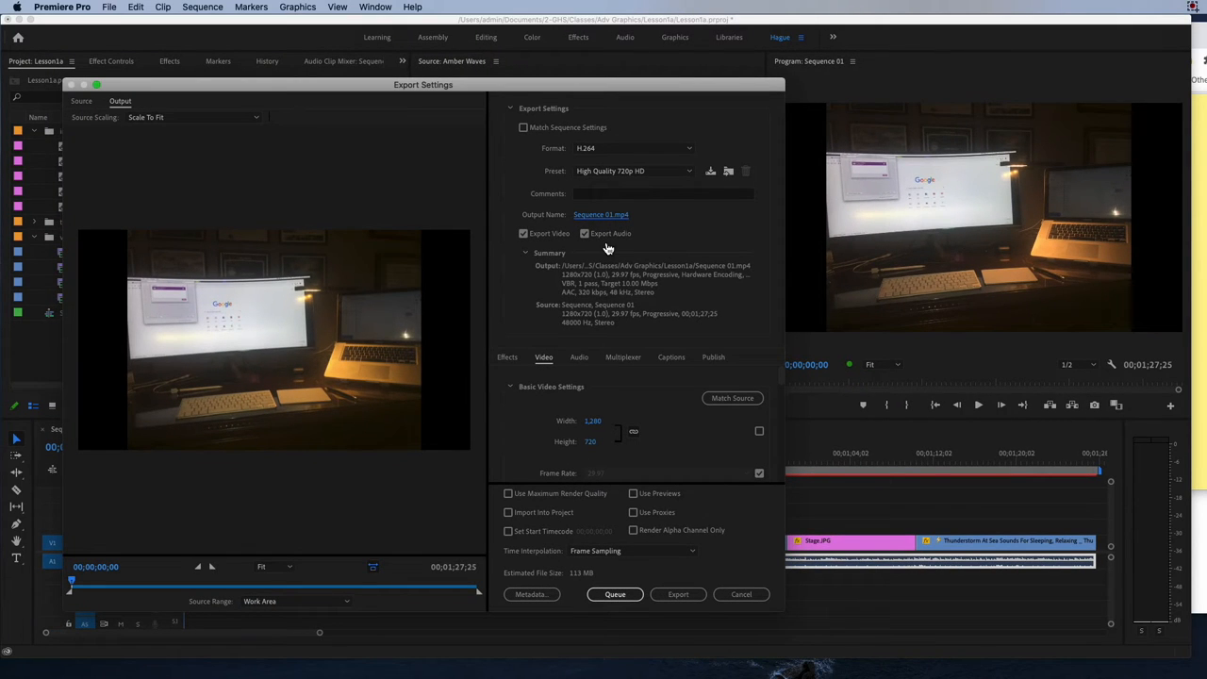
Bring up the note again, then examine the export's basic video settings, including the frame width and height.
key("super+Tab")
left_click(1078, 217)
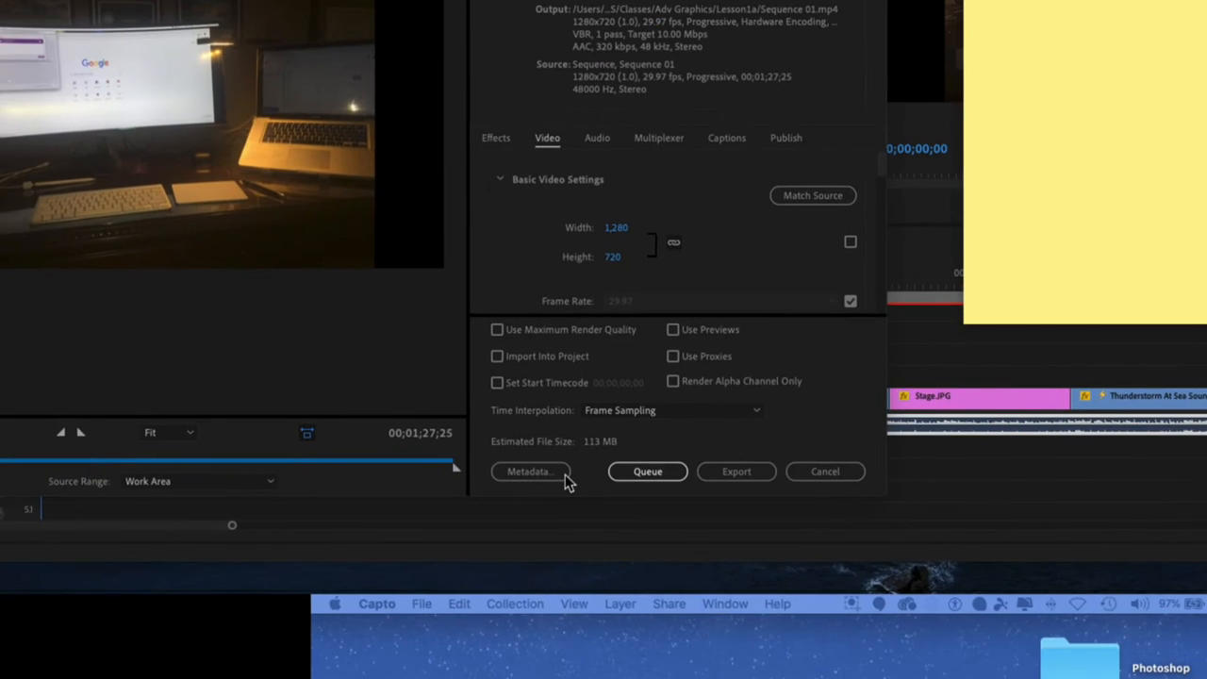
scroll(572, 391, "down", 5)
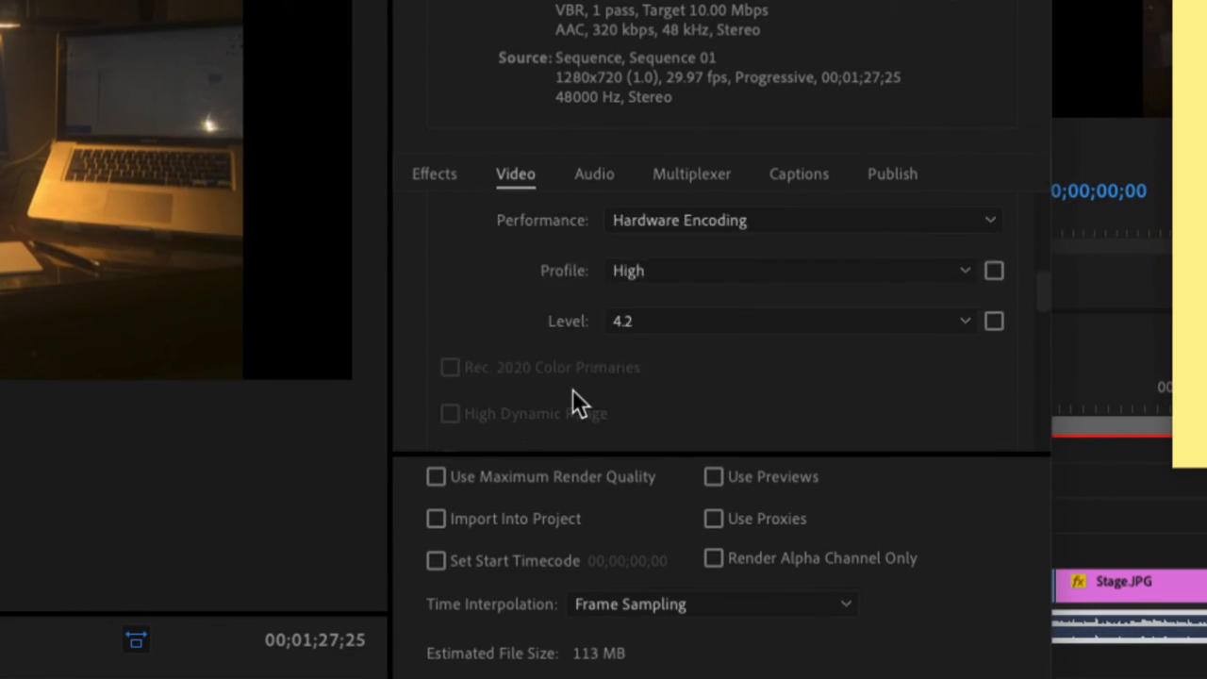
scroll(572, 388, "up", 5)
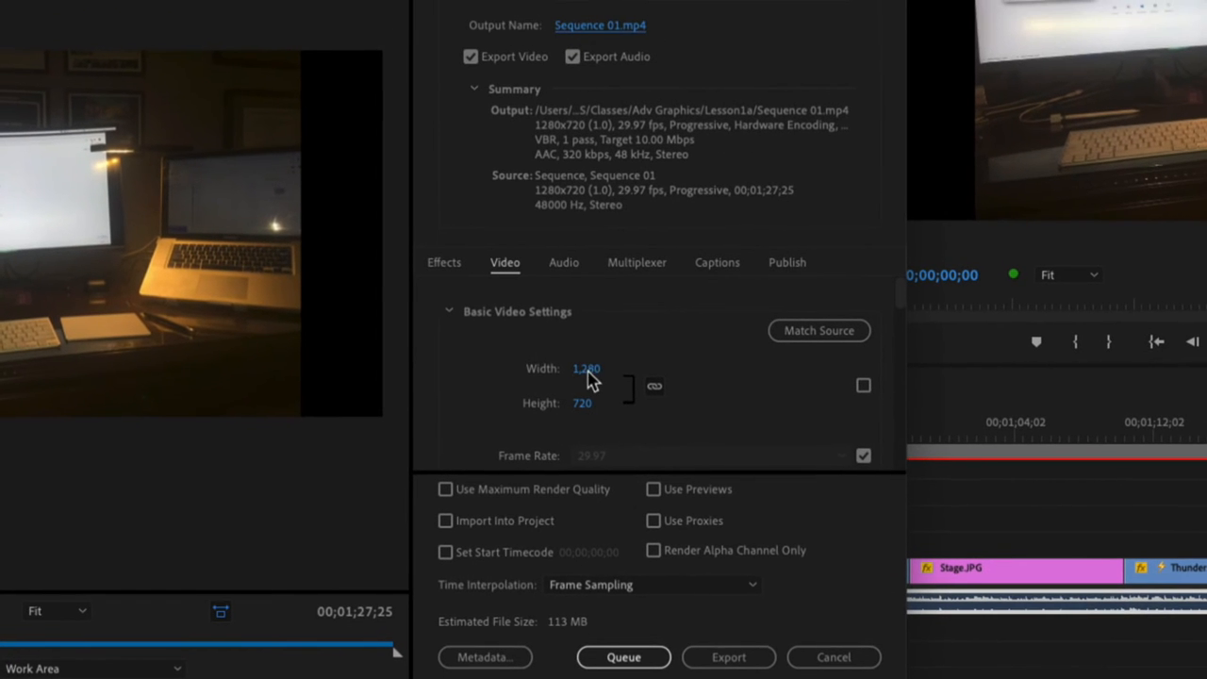
left_click(589, 372)
left_click(607, 398)
mouse_move(589, 371)
left_mouse_down()
mouse_move(561, 372)
mouse_move(595, 372)
left_mouse_up()
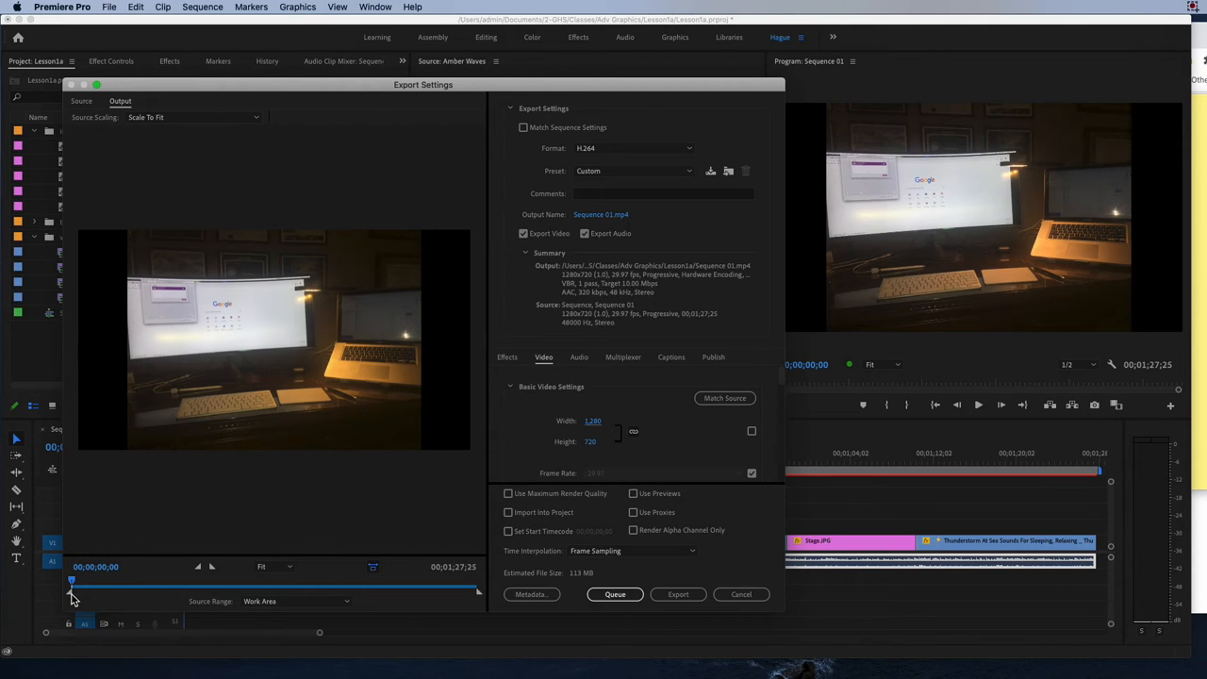
Try moving the start of the export range, return it to the beginning, and close the export settings without exporting.
left_click_drag(73, 597, 148, 592)
left_click_drag(149, 597, 28, 599)
left_click_drag(426, 85, 605, 69)
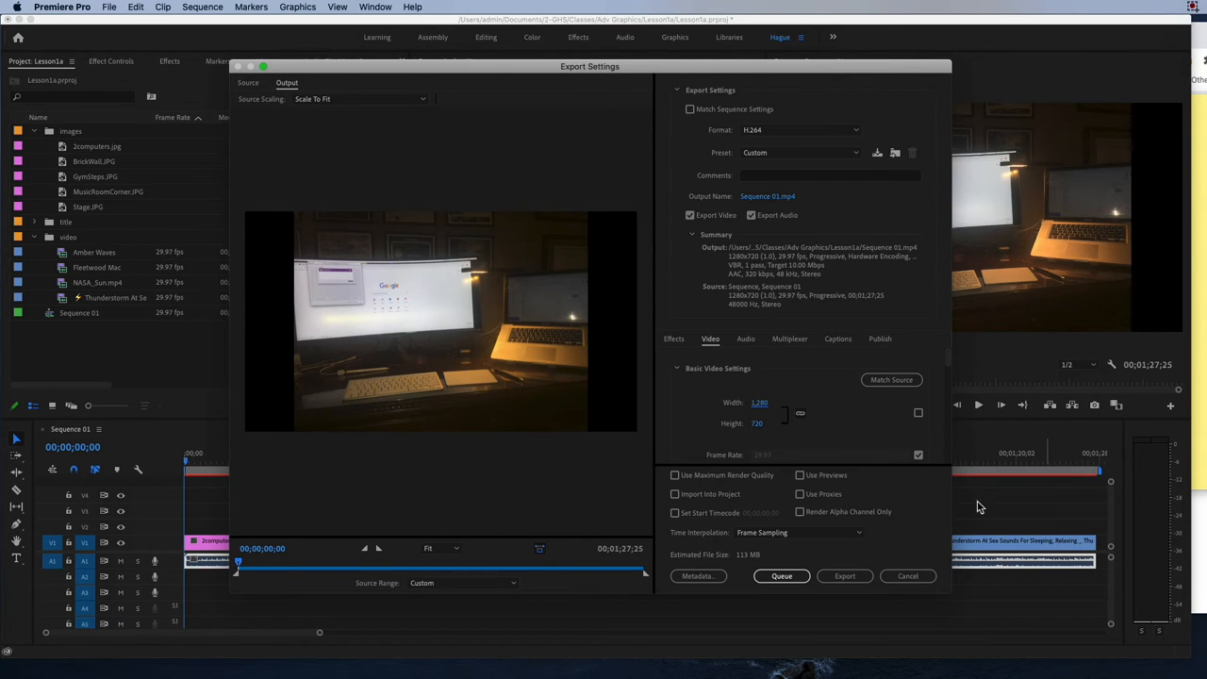
left_click(905, 577)
mouse_move(273, 477)
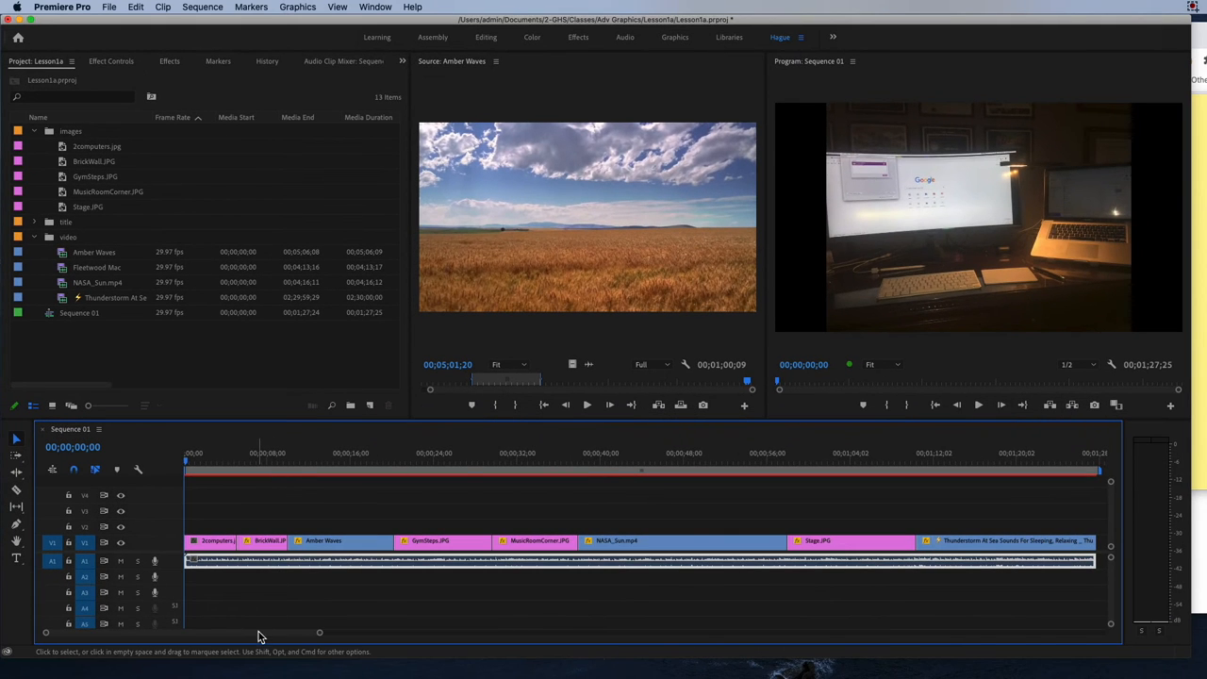
Shorten the work area to end where the Thunderstorm clip begins and place the playhead there, at 00;01;10;22.
left_click_drag(251, 634, 323, 638)
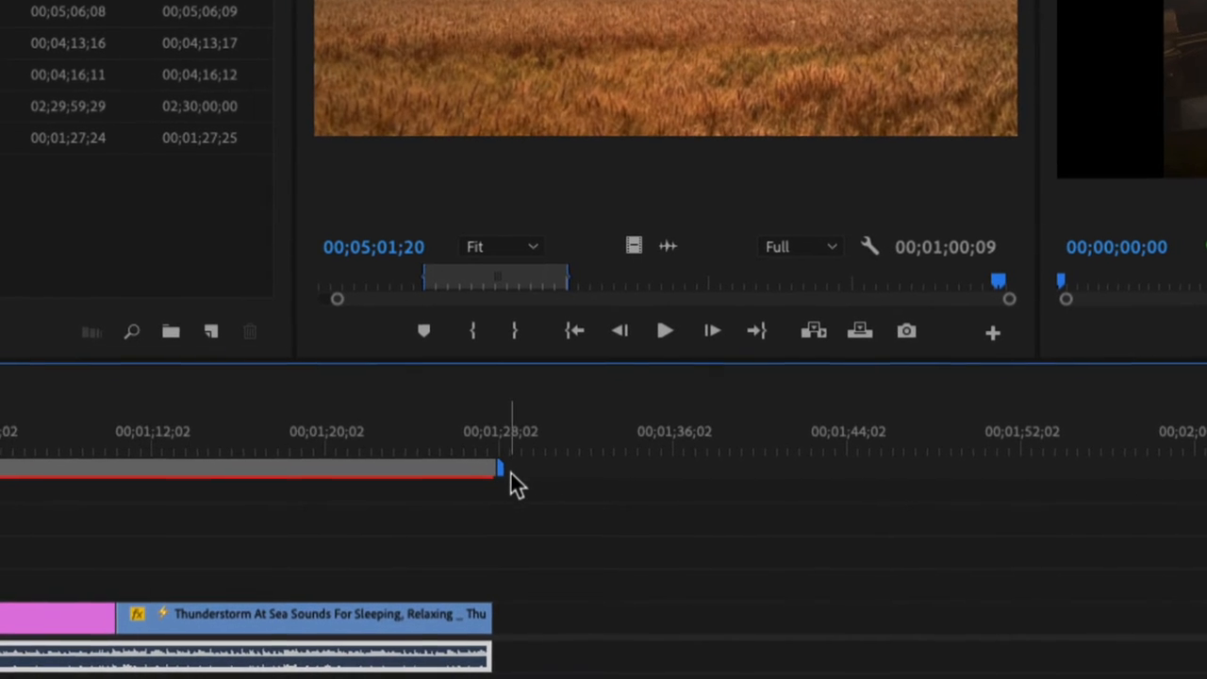
left_click(509, 473)
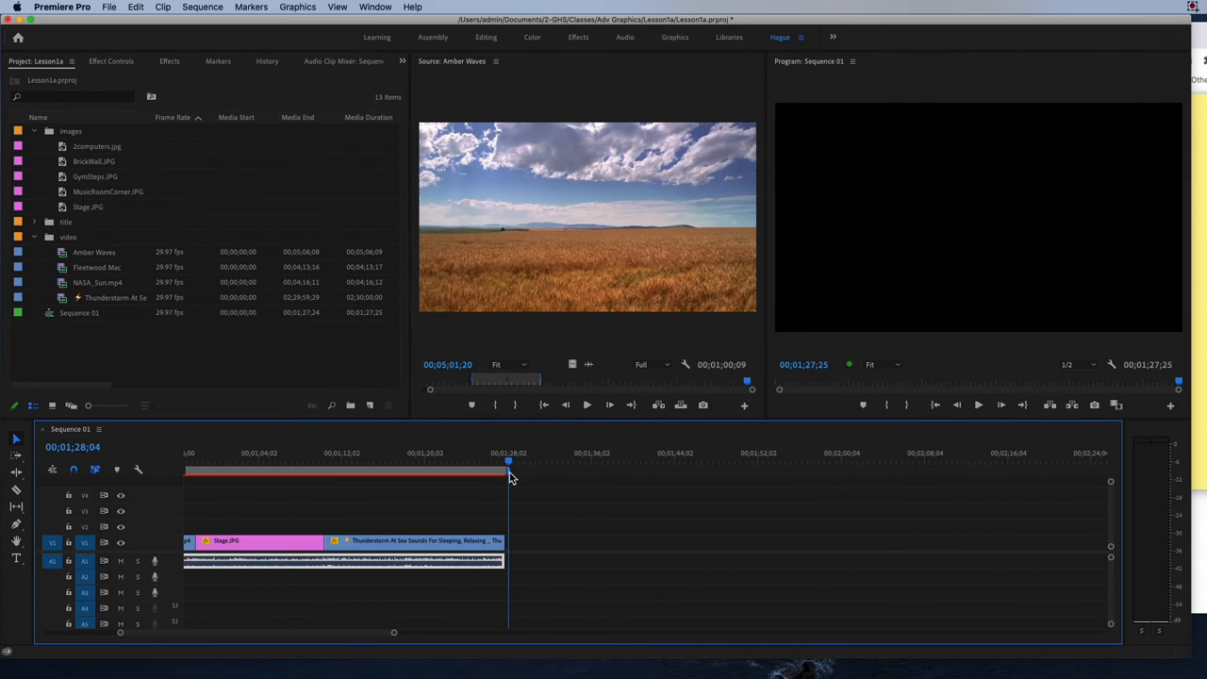
left_click_drag(504, 470, 329, 473)
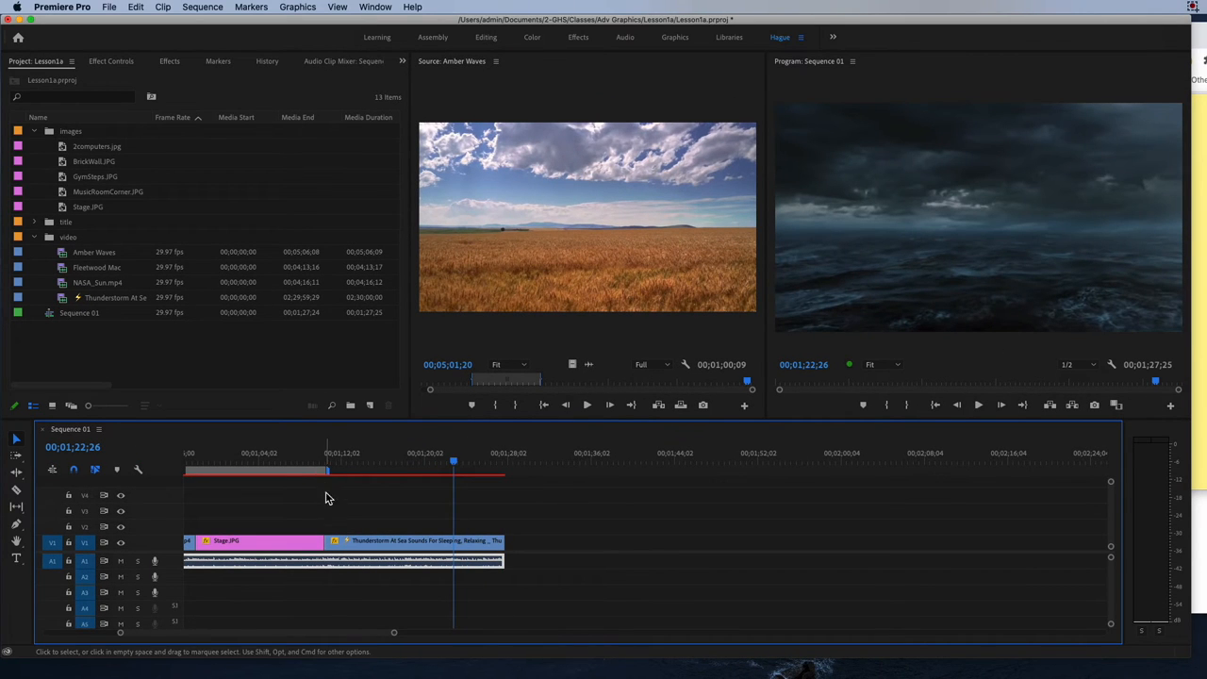
right_click(453, 462)
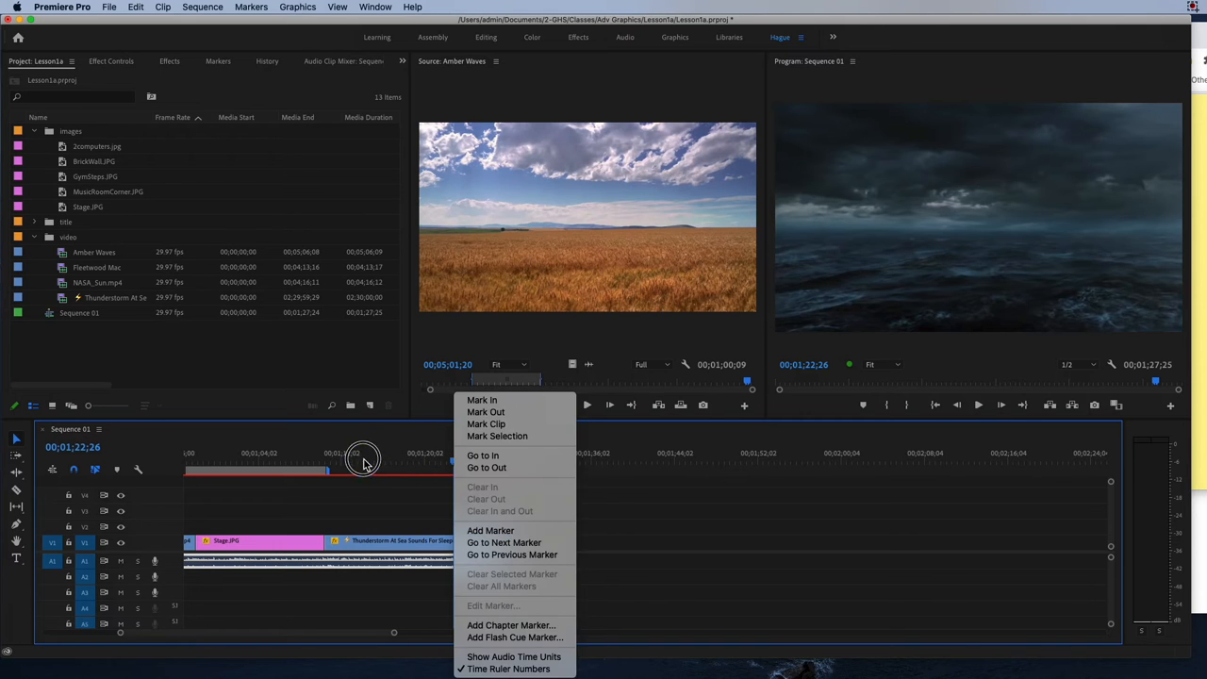
left_click(364, 462)
left_click_drag(364, 462, 330, 469)
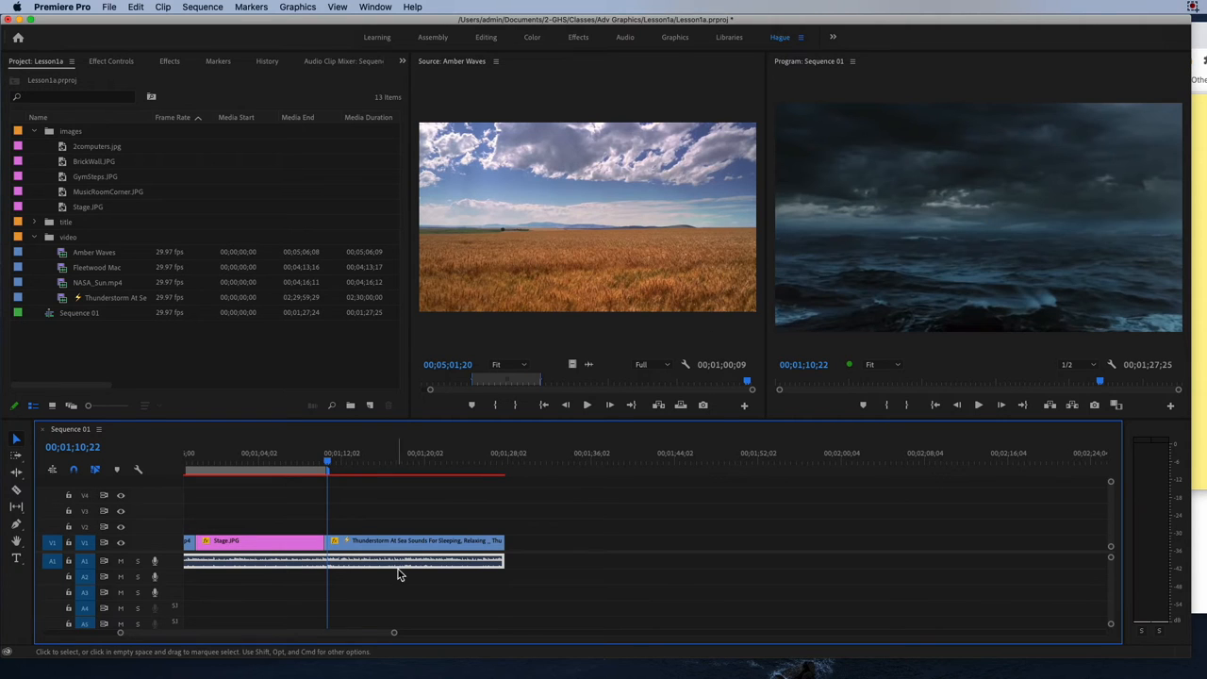
Check the Sequence 01 timeline display options for the Work Area Bar setting.
right_click(298, 475)
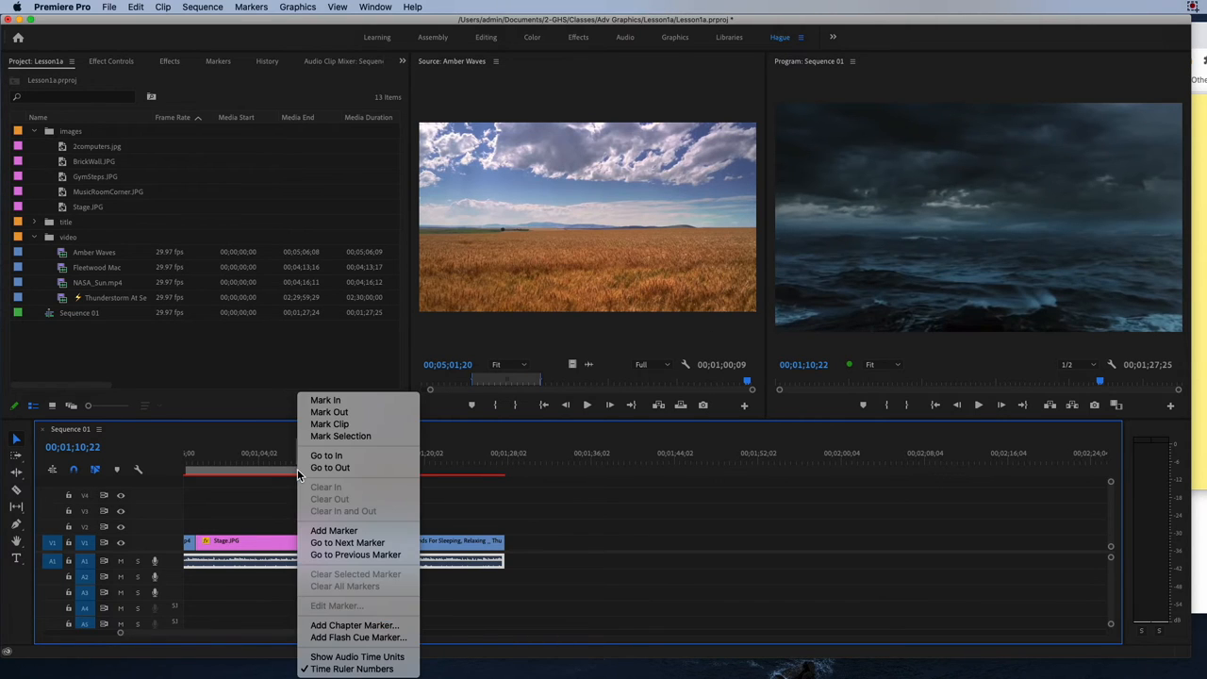
left_click(98, 433)
left_click(100, 432)
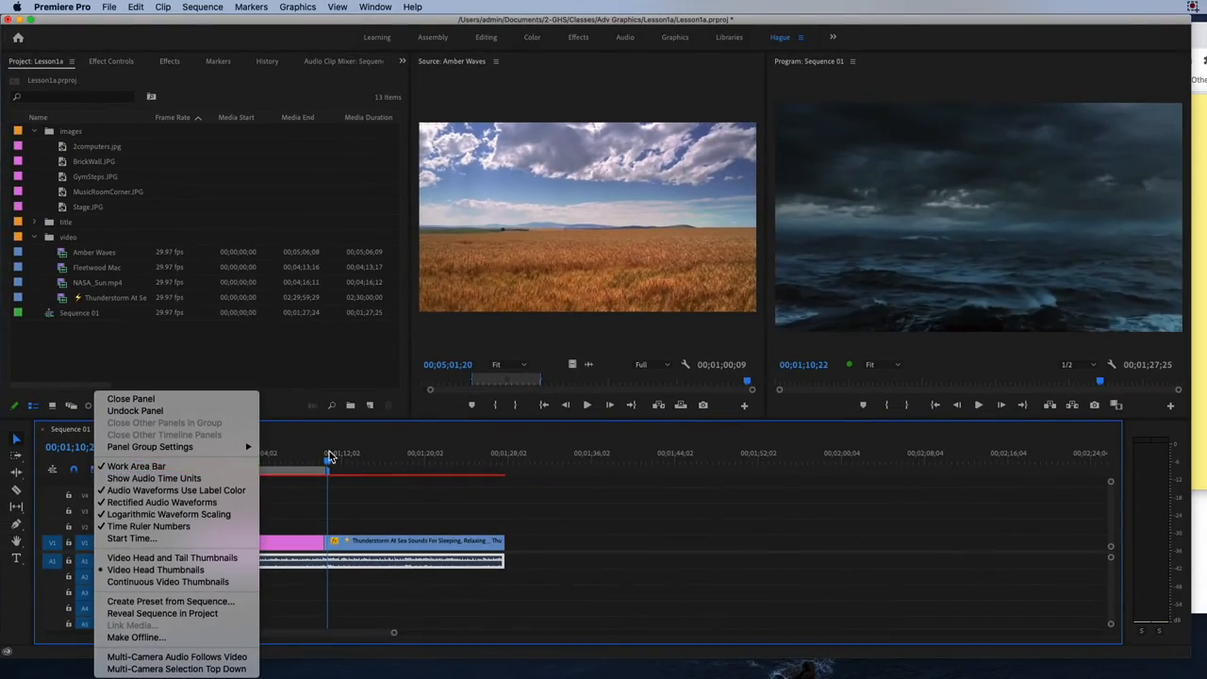
left_click(329, 454)
Extend the work area back to the end of the last clip and return the playhead to the sequence start.
left_click_drag(334, 471, 467, 471)
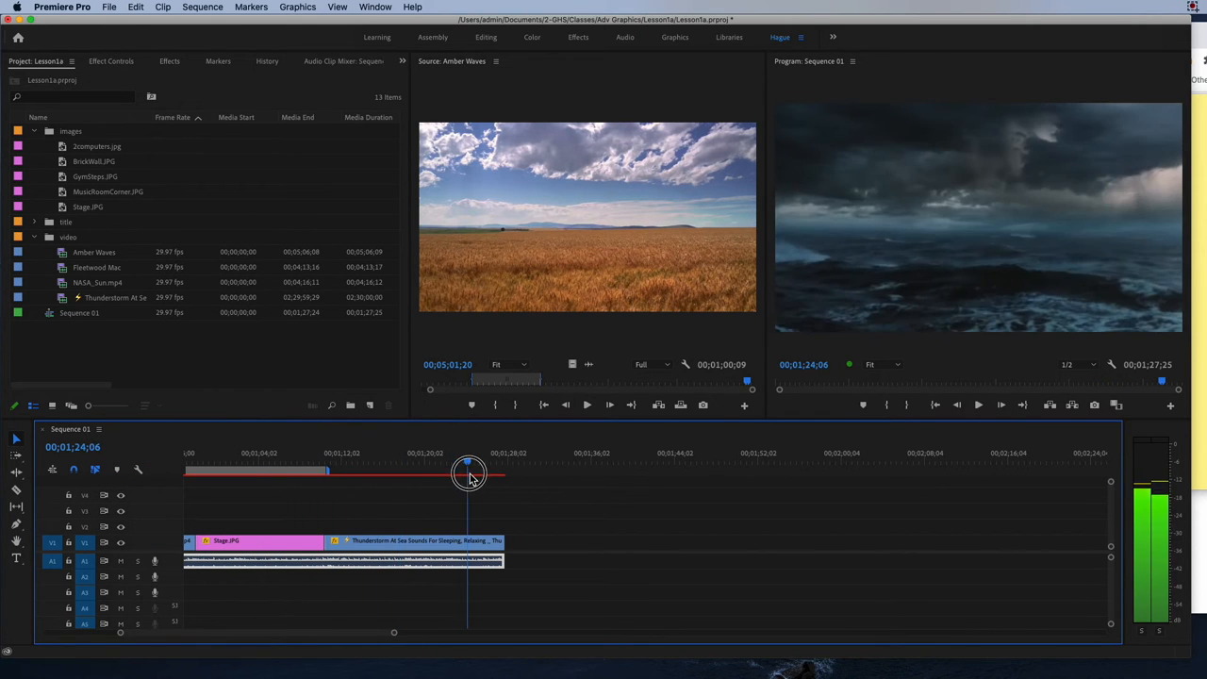
mouse_move(342, 477)
left_mouse_down()
mouse_move(329, 471)
mouse_move(342, 472)
left_mouse_up()
left_click_drag(330, 472, 506, 472)
left_click_drag(333, 462, 119, 459)
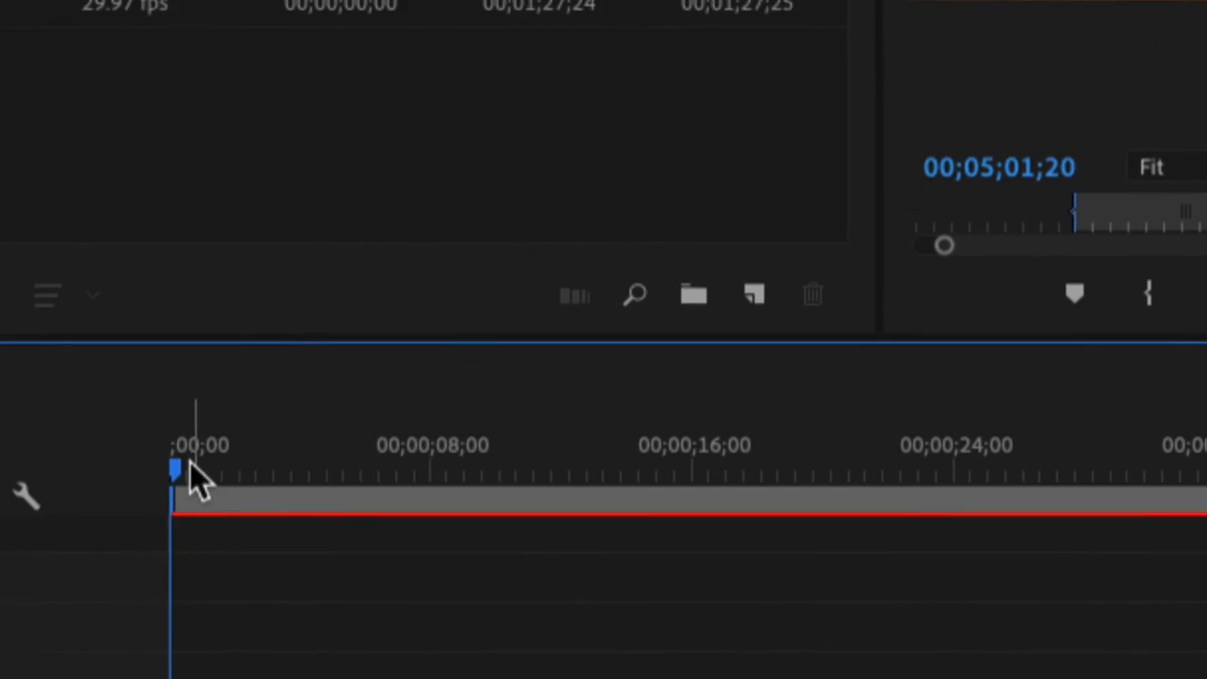
Try a later start for the work area, restore it to the sequence start, and return the playhead to 00;00;00;00.
left_click_drag(184, 461, 221, 462)
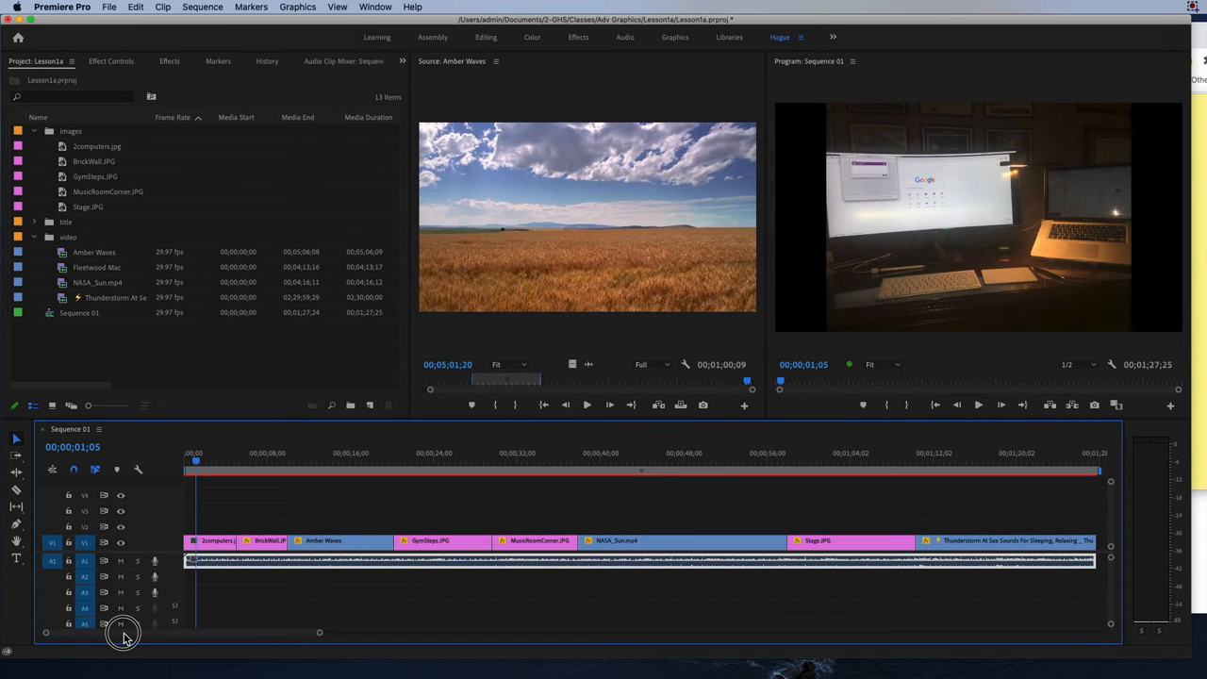
left_click_drag(319, 635, 216, 638)
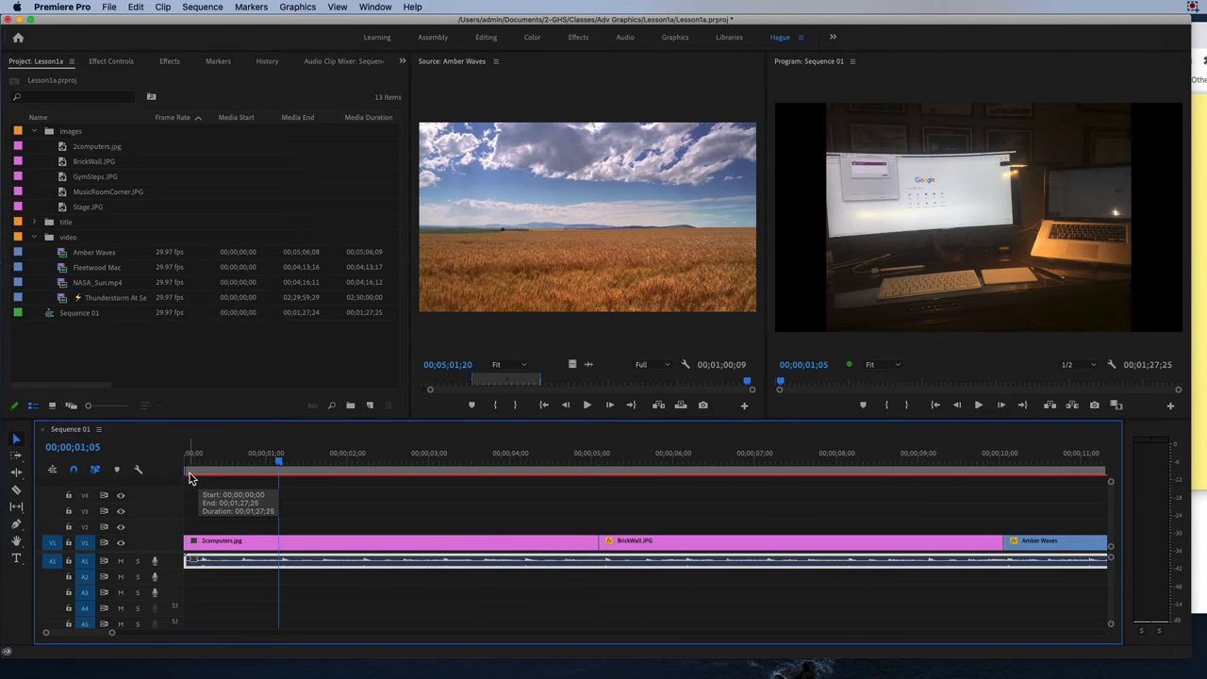
left_click_drag(186, 472, 244, 476)
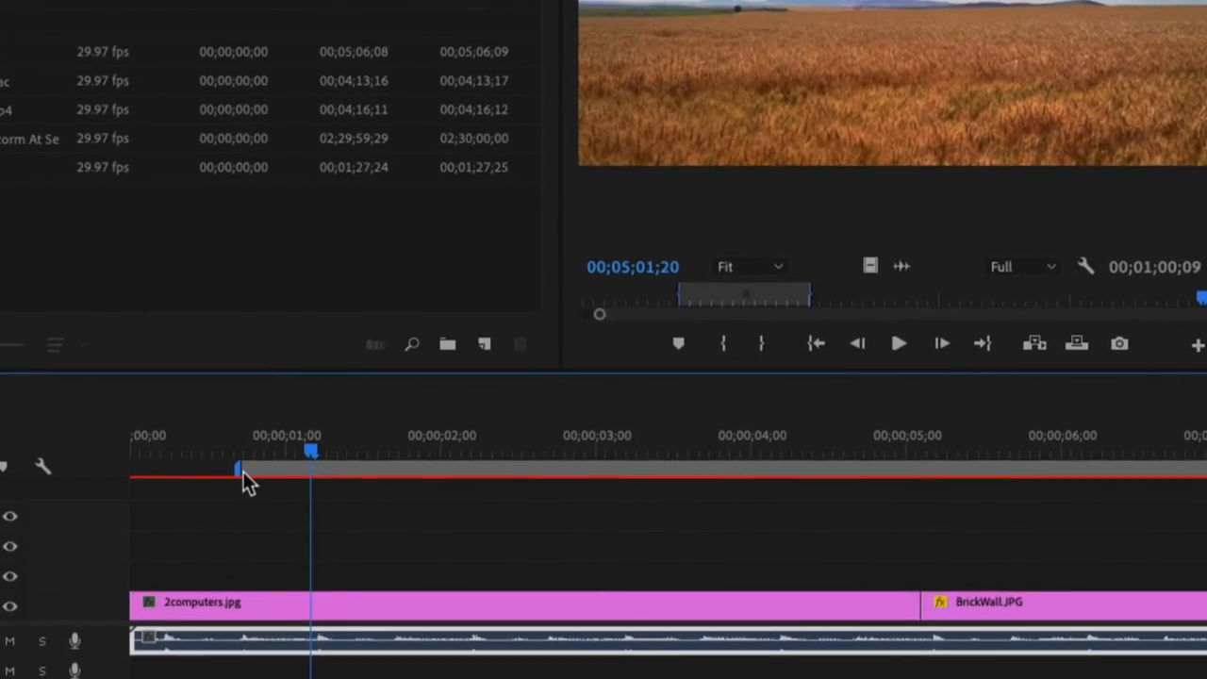
left_click_drag(243, 471, 114, 463)
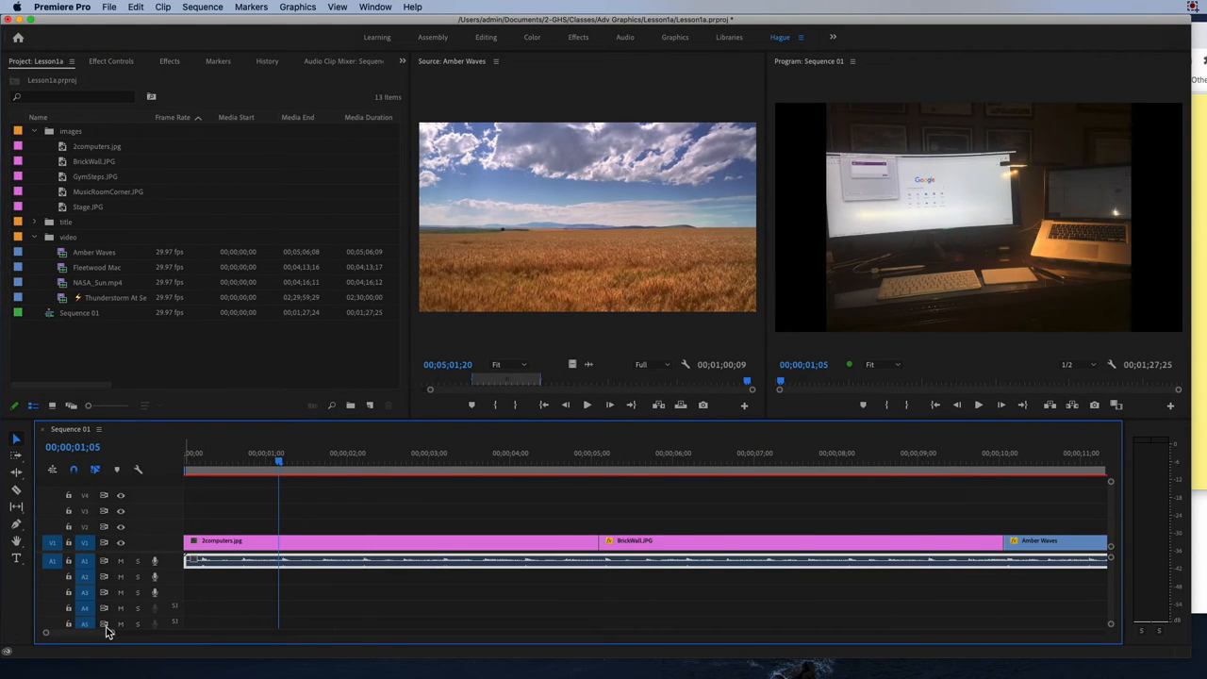
left_click_drag(114, 637, 441, 637)
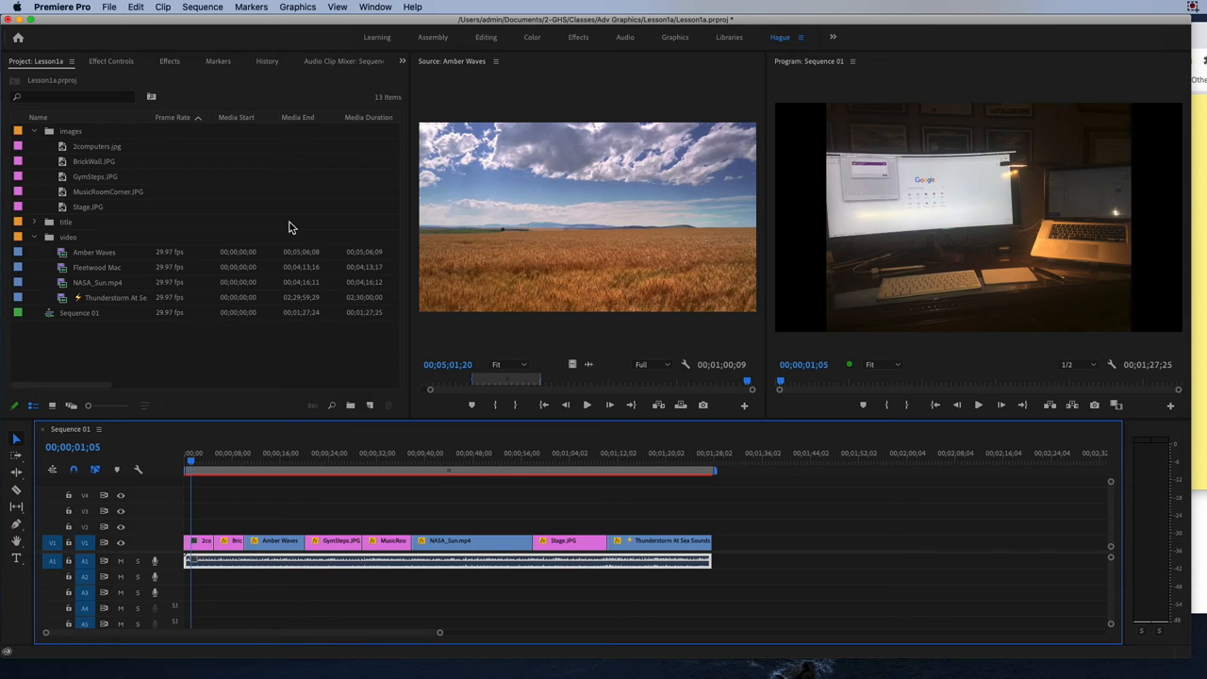
left_click_drag(193, 462, 172, 466)
Open the media export settings for Sequence 01 and choose the High Quality 720p HD preset.
left_click(108, 8)
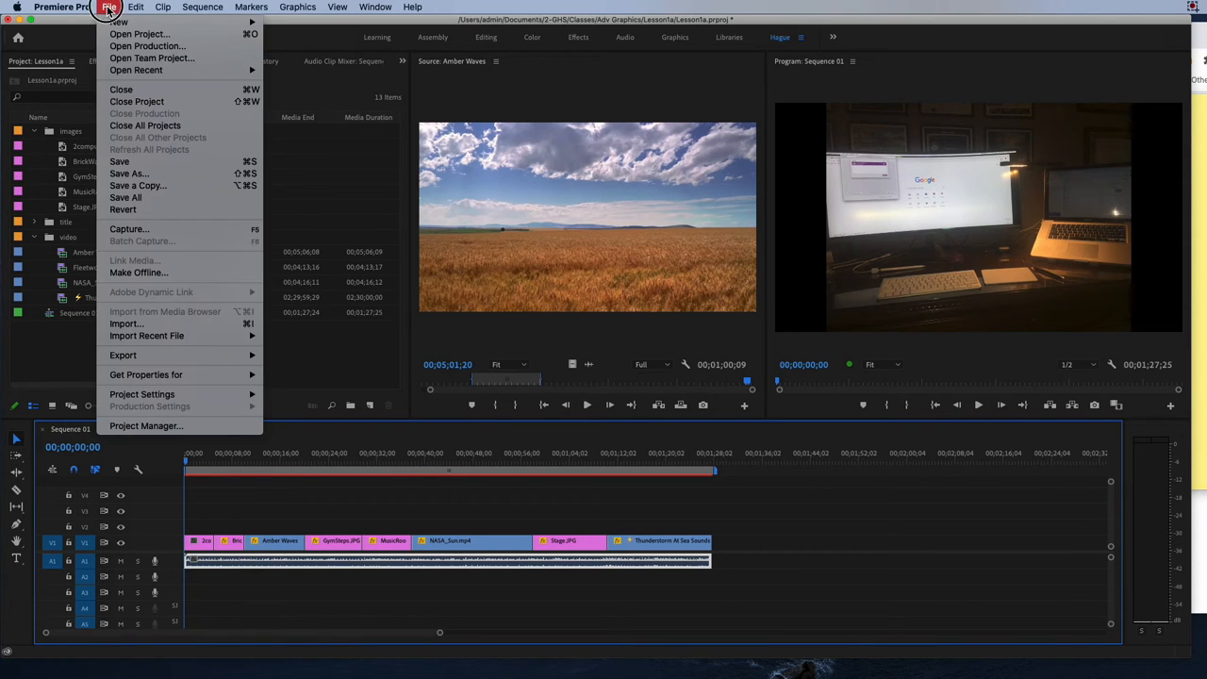
mouse_move(129, 359)
left_click(305, 355)
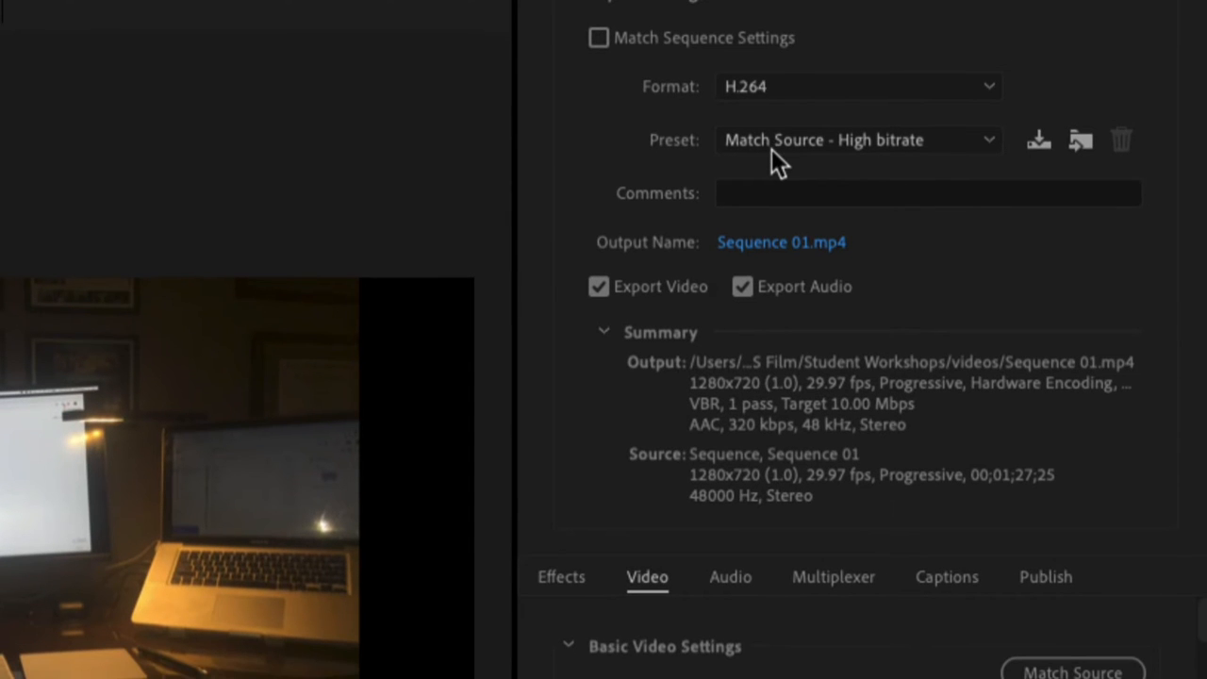
left_click(772, 147)
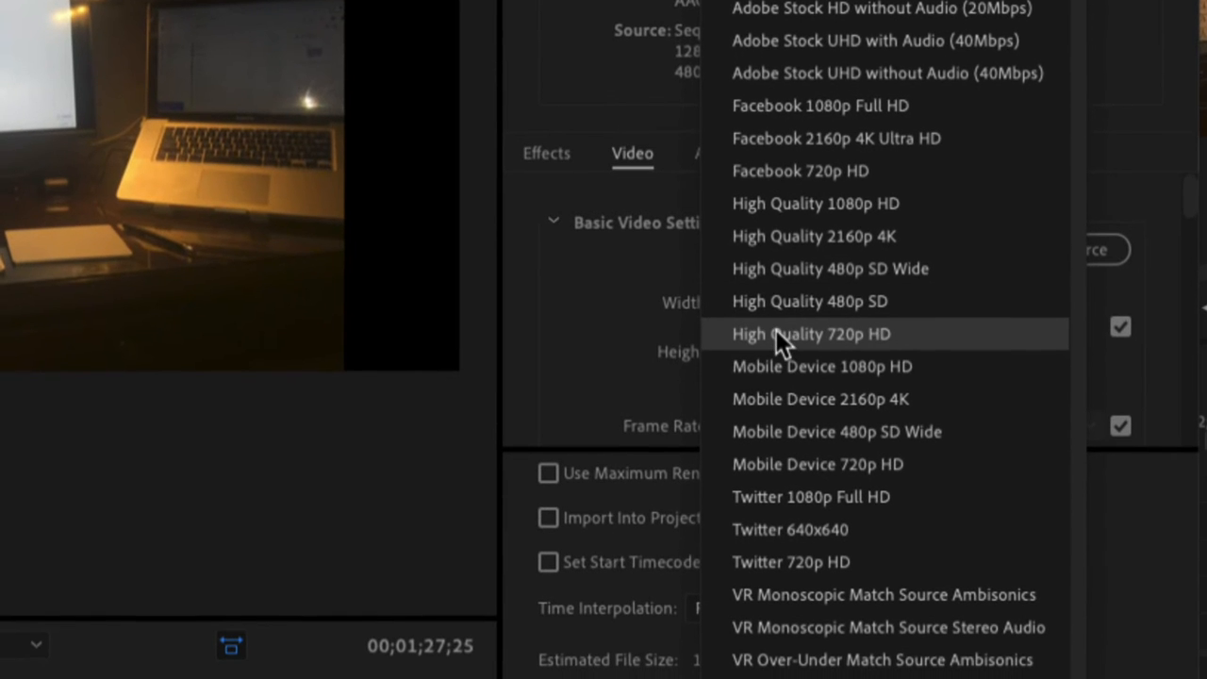
left_click(779, 391)
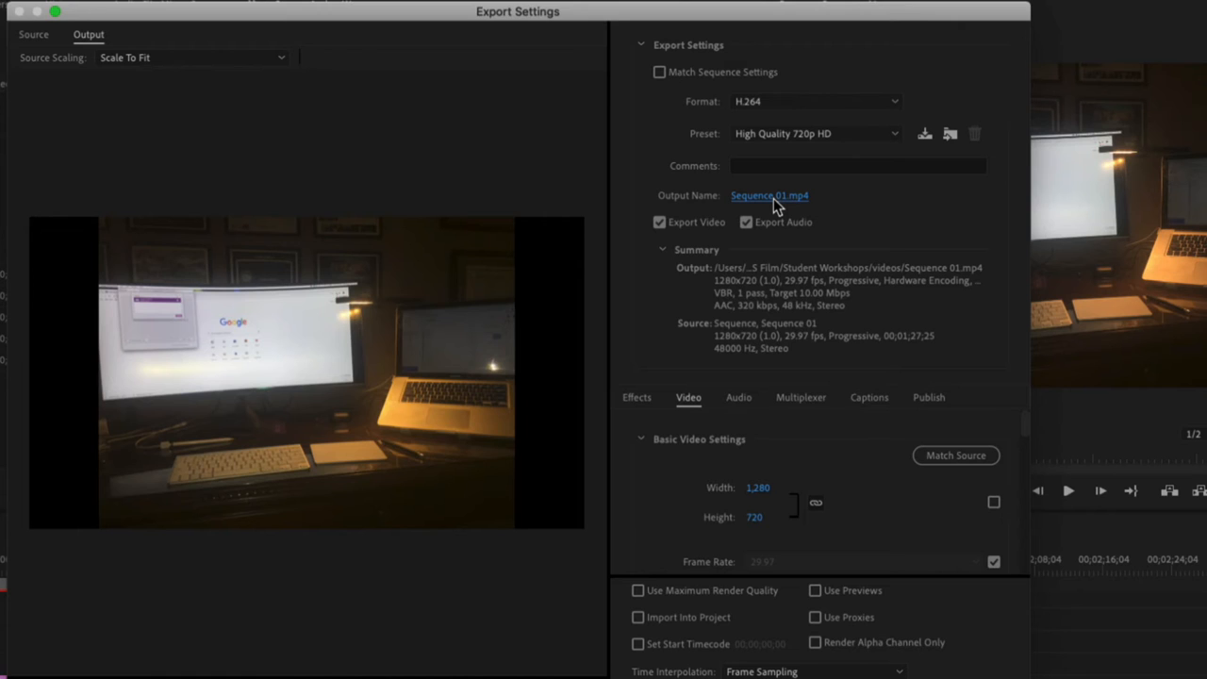
Save the output as Sequence 01.mp4 in Classes > Adv Graphics > Lesson1a and export the video.
left_click(773, 198)
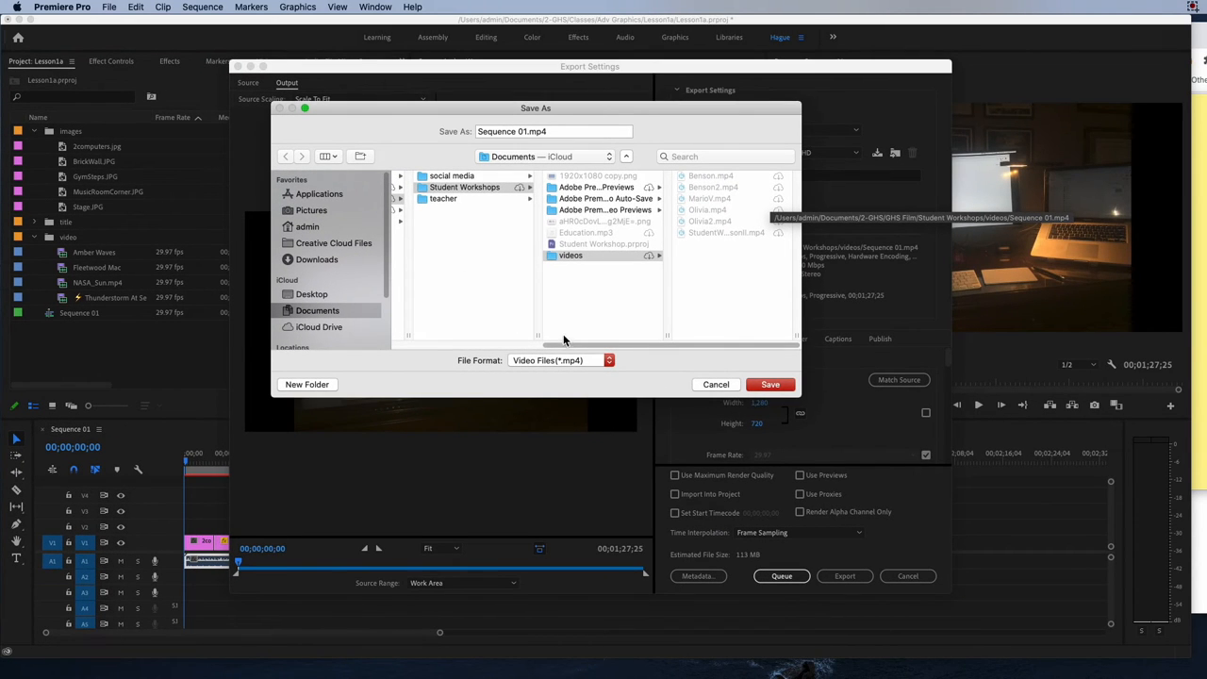
left_click_drag(564, 342, 444, 338)
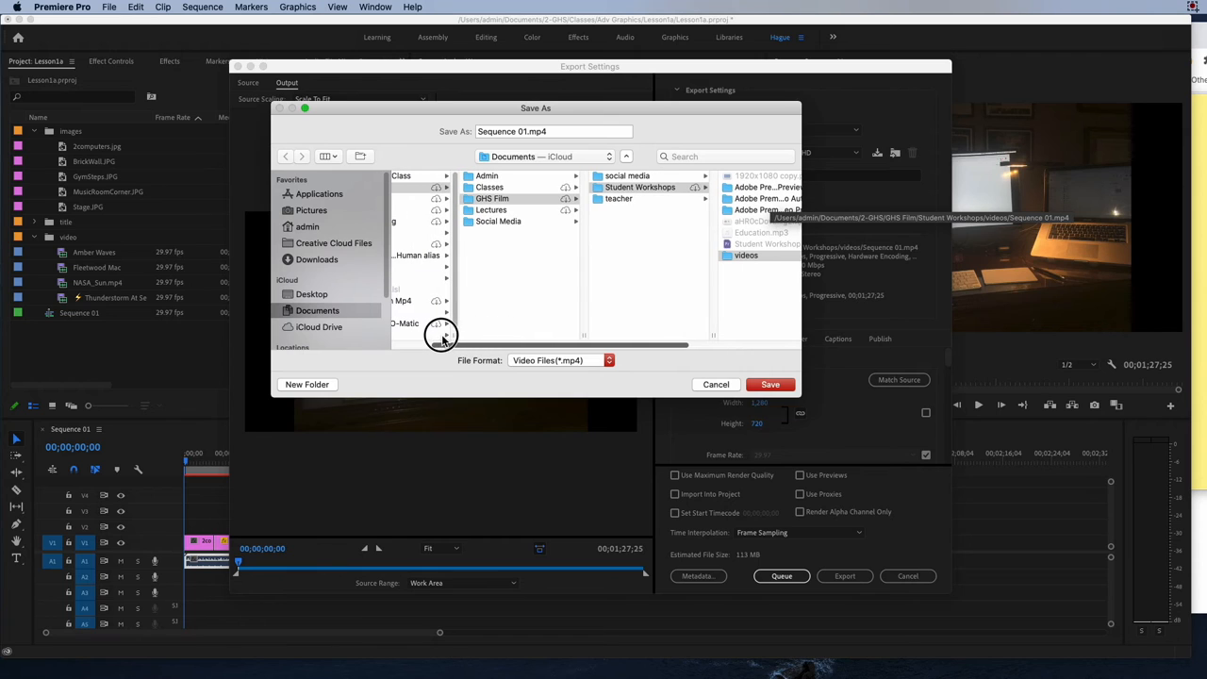
left_click(490, 188)
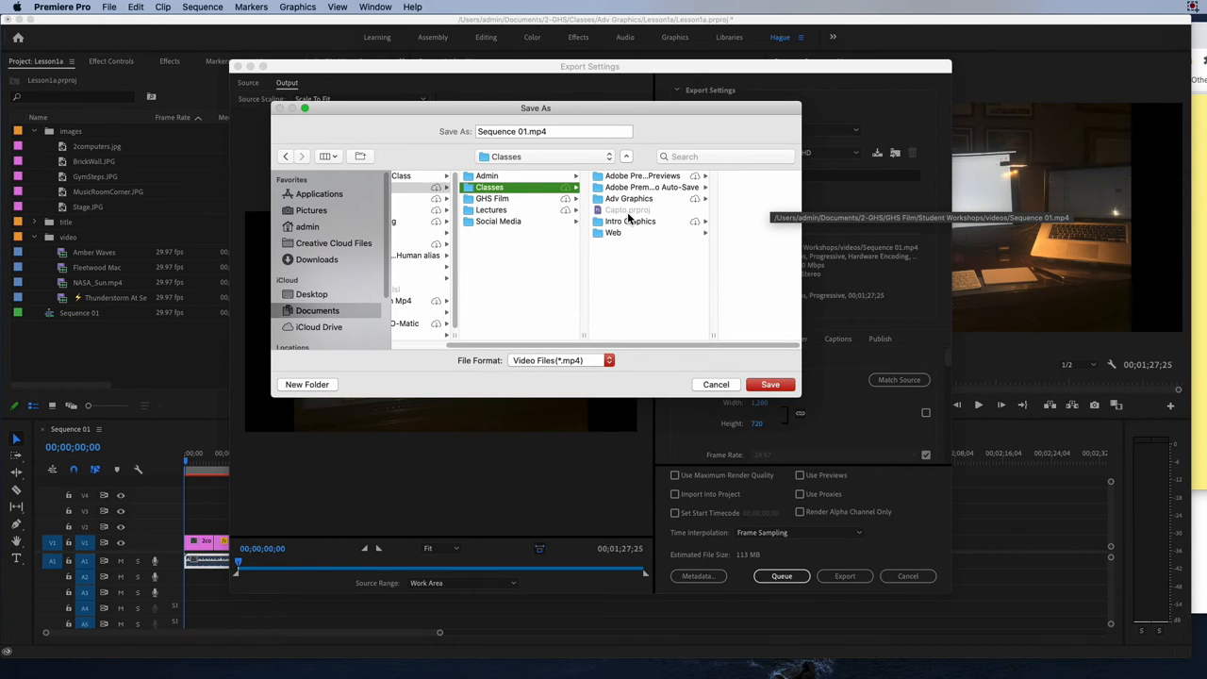
left_click(630, 199)
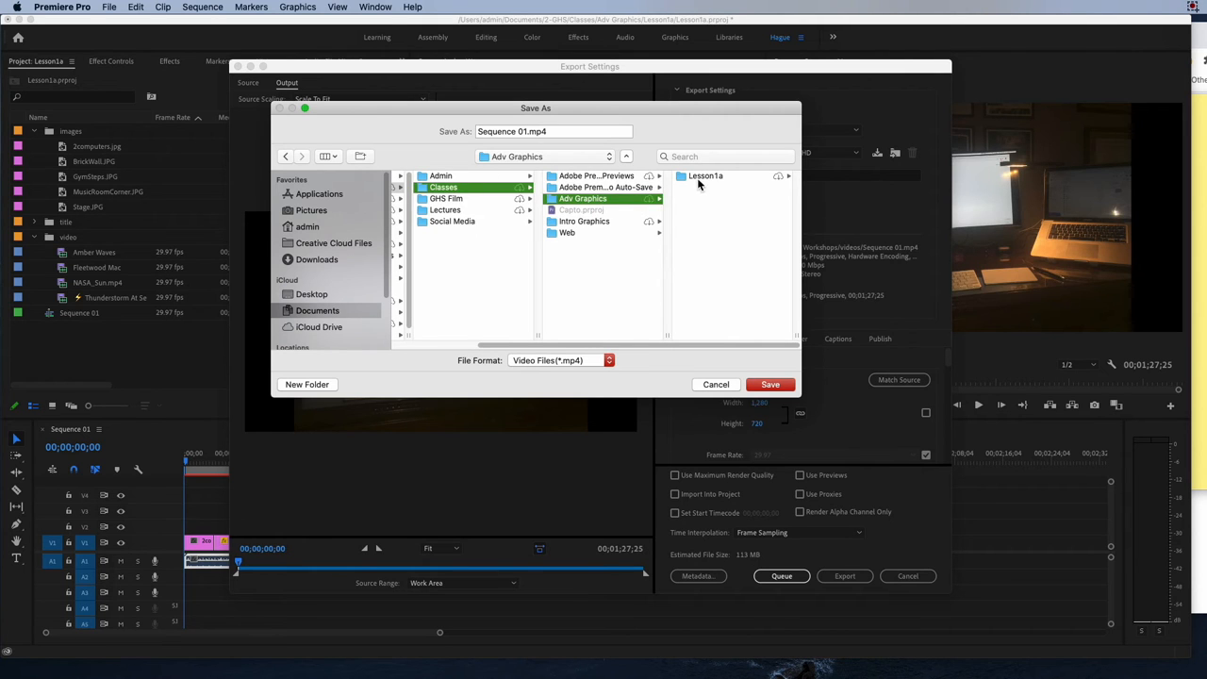
left_click(699, 179)
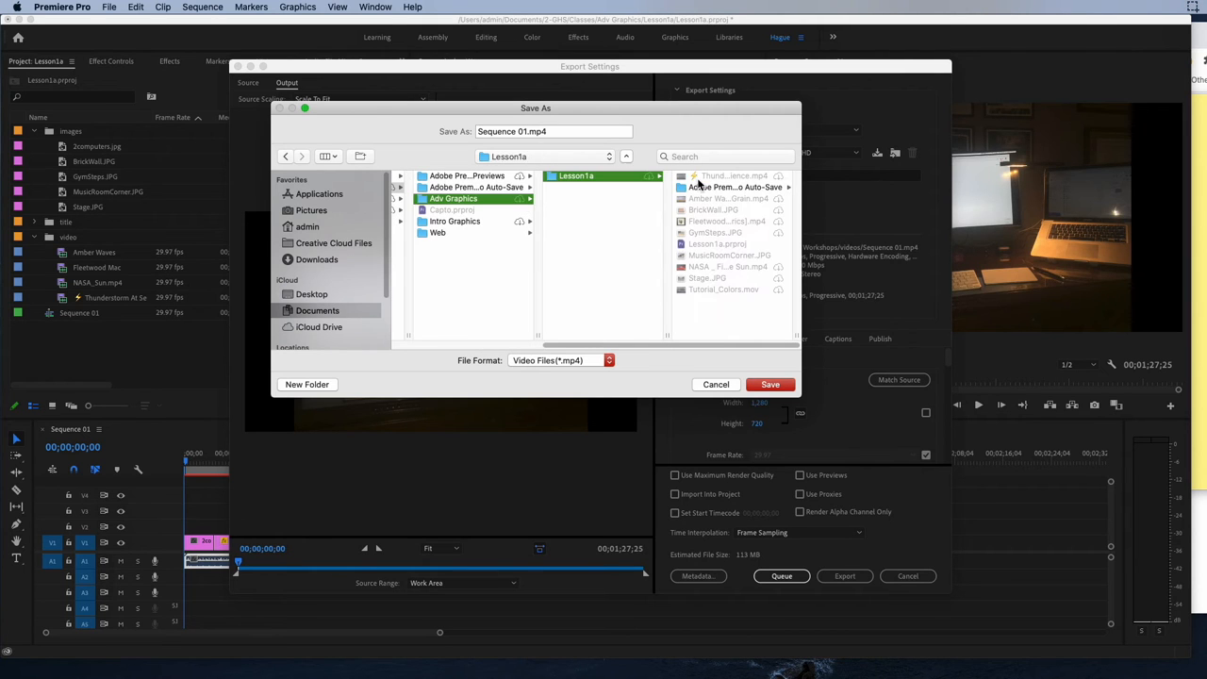
left_click(771, 385)
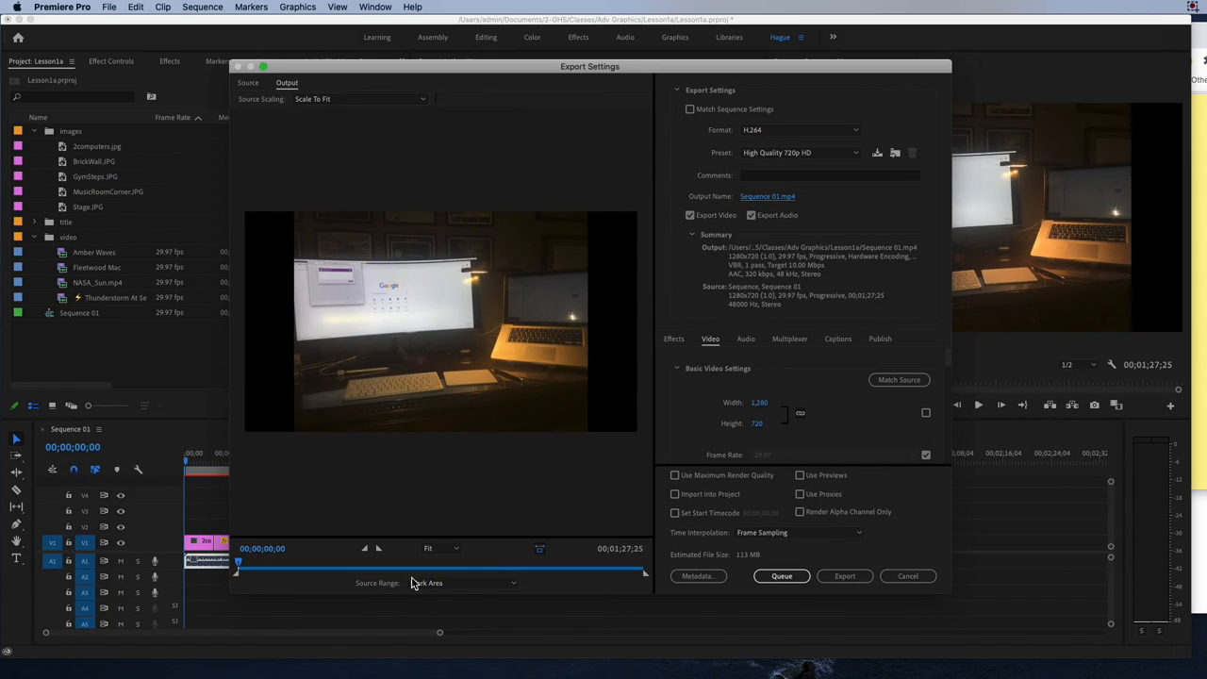
left_click(854, 579)
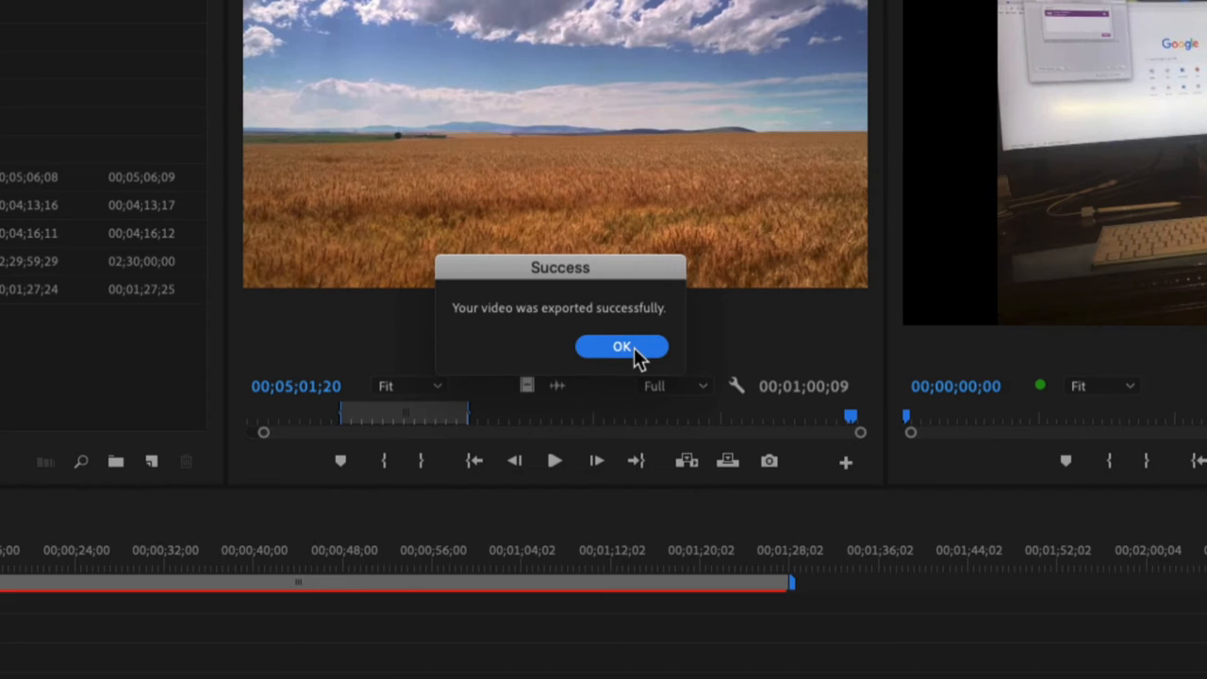
left_click(633, 347)
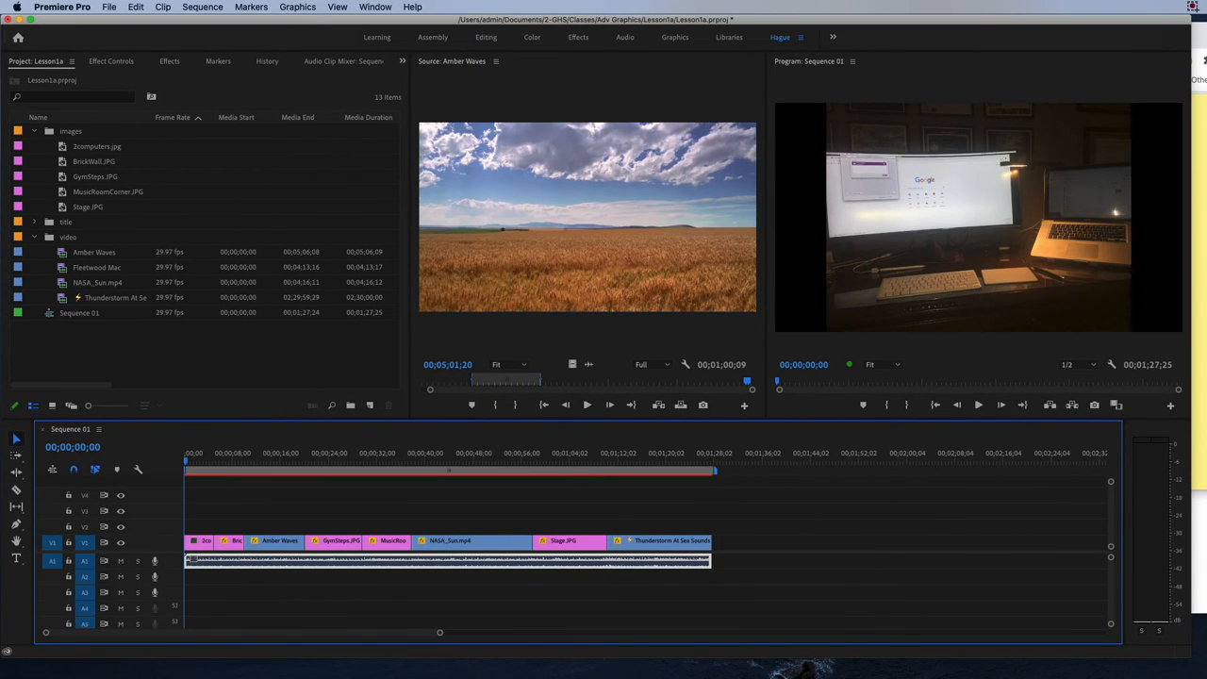
Switch to Finder and open the Lesson1a folder under Documents > 2-GHS > Classes > Adv Graphics.
left_click_drag(1206, 377, 1206, 21)
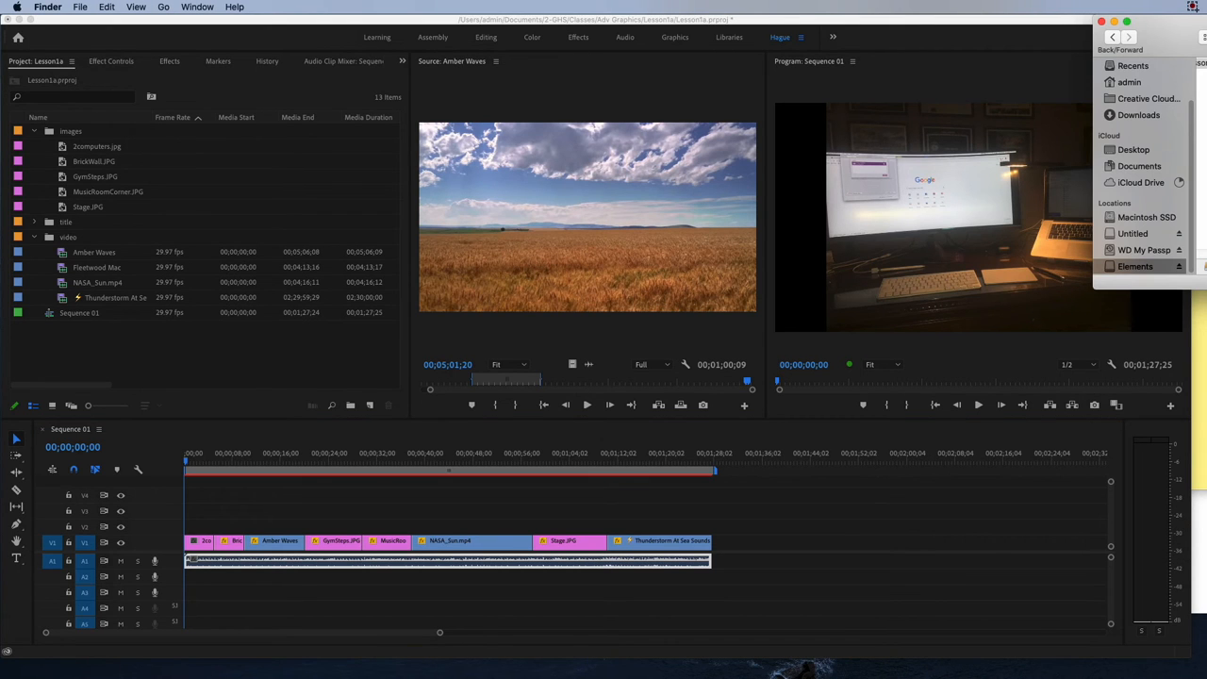
left_click_drag(1203, 21, 558, 27)
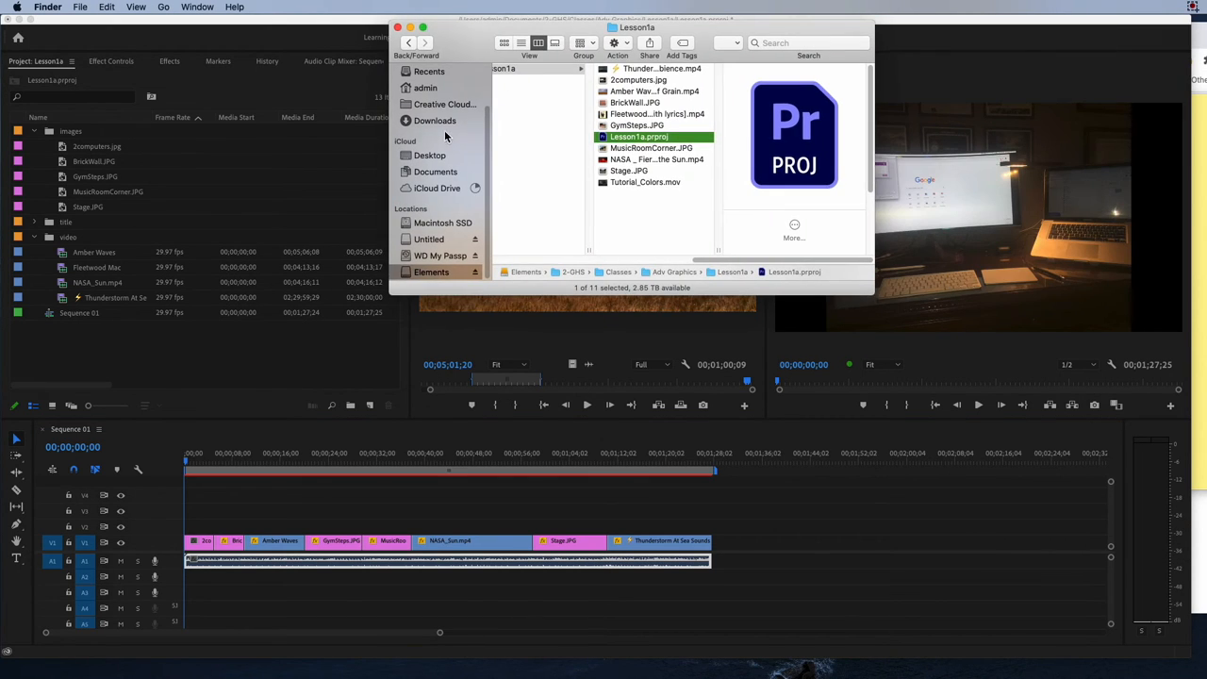
left_click(440, 123)
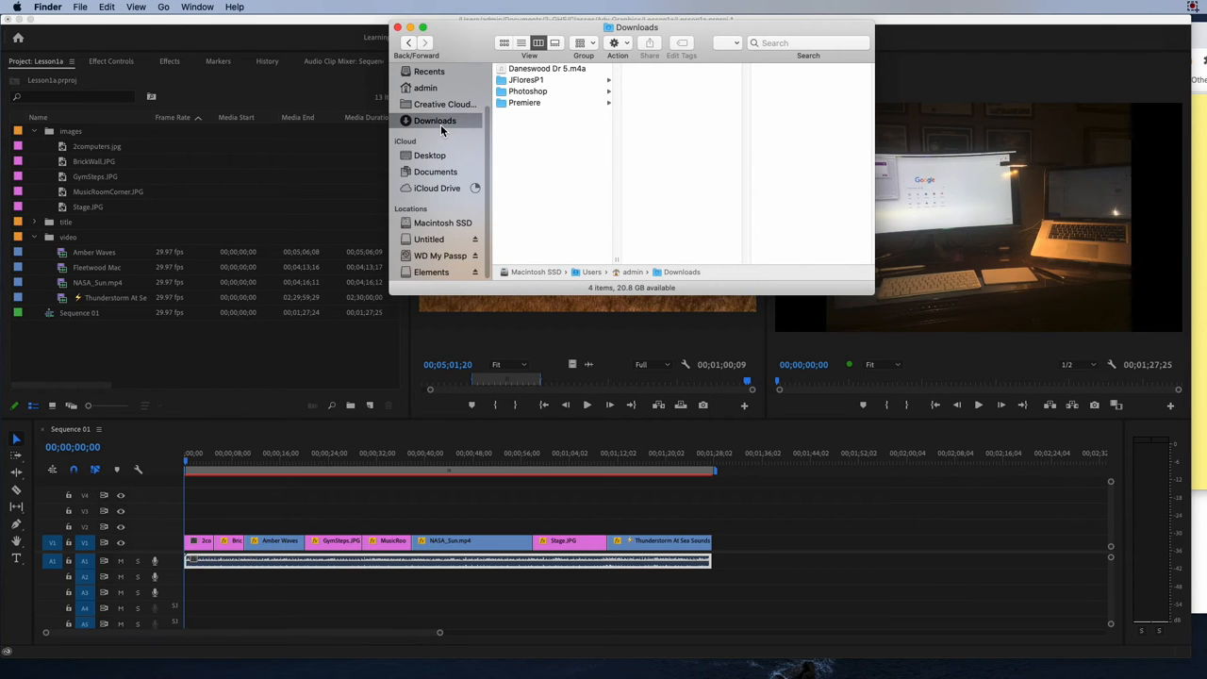
left_click(435, 172)
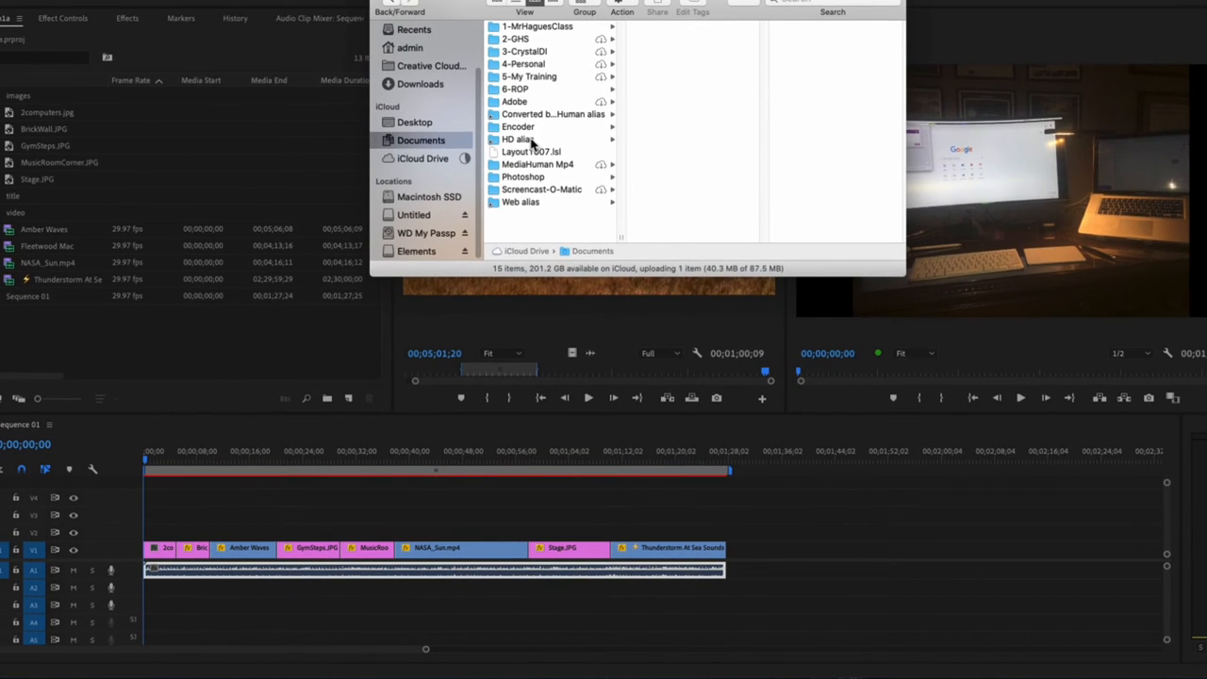
left_click(528, 139)
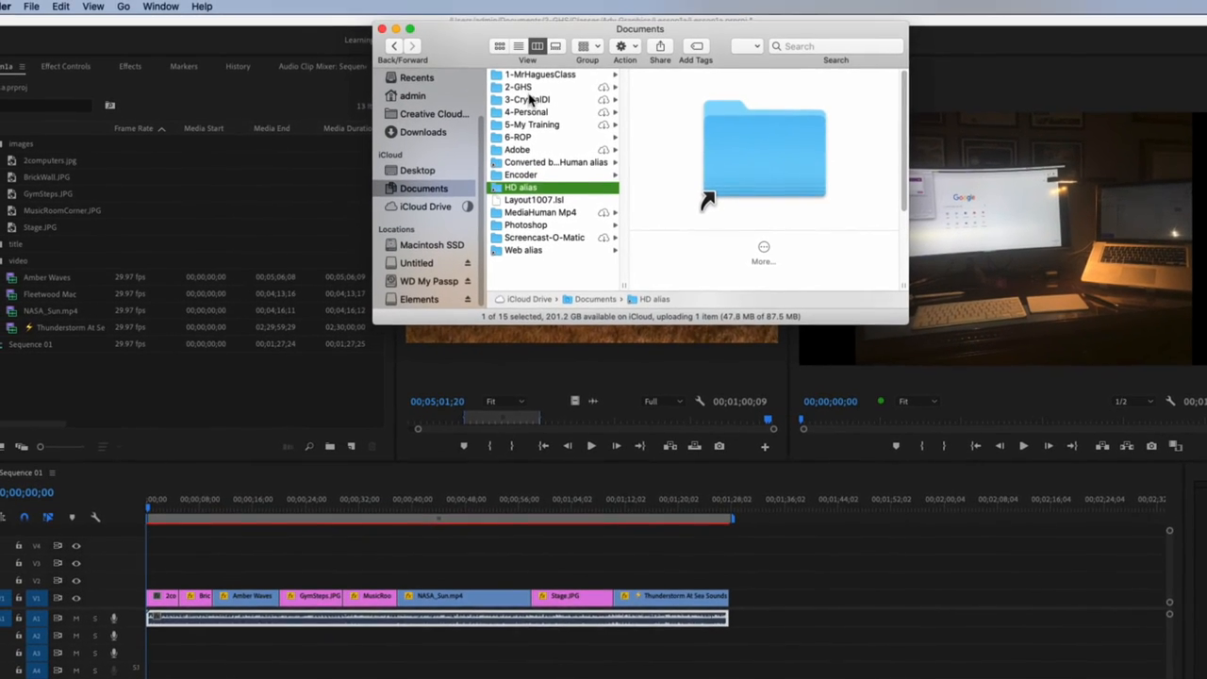
left_click(526, 88)
left_click(674, 87)
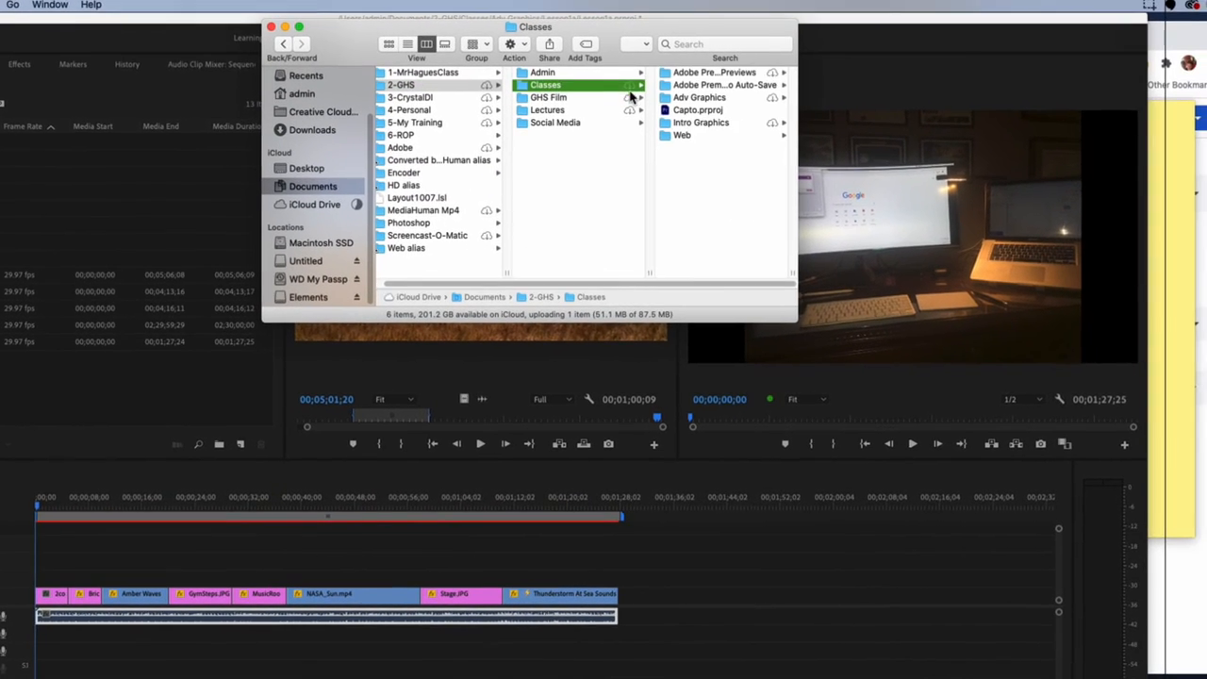
left_click(693, 98)
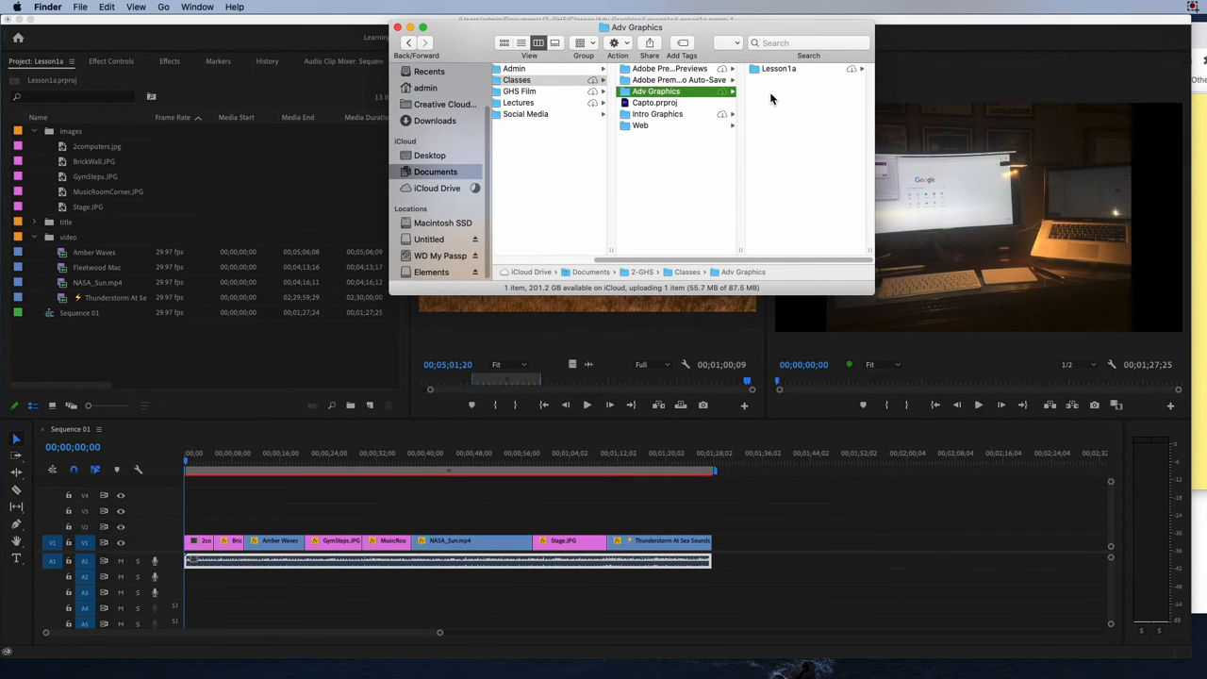
left_click(779, 71)
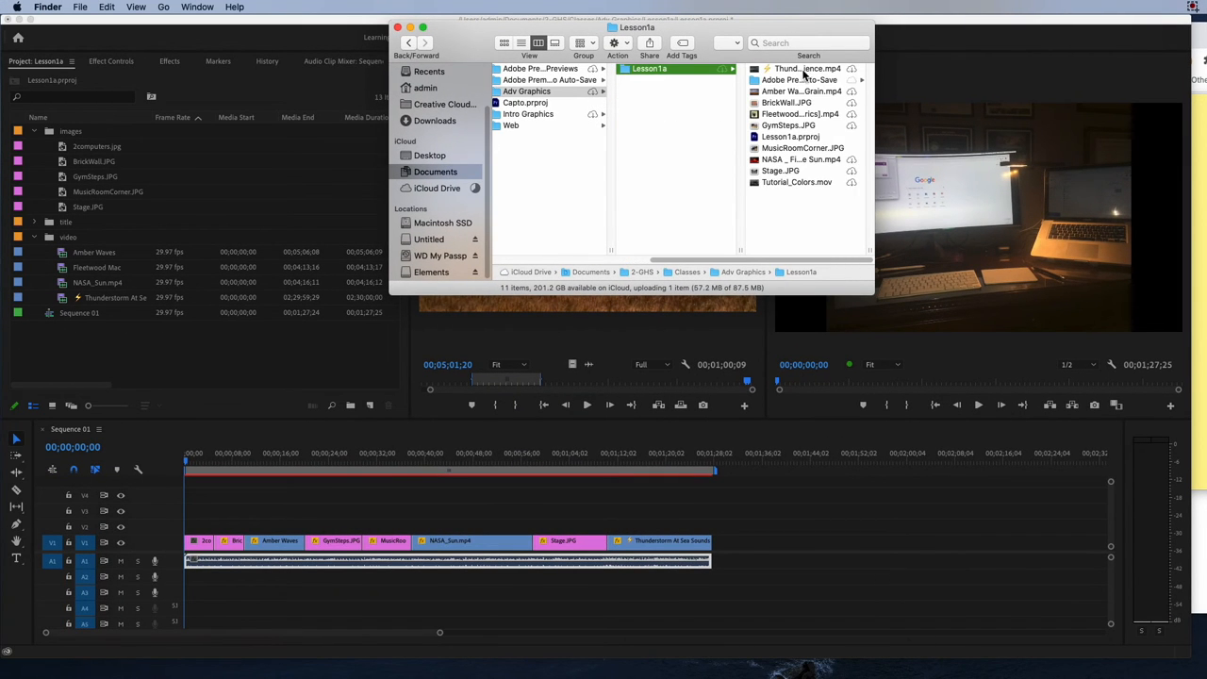
Preview the exported Sequence 01.mp4 in the Lesson1a folder, then close the preview.
left_click(817, 172)
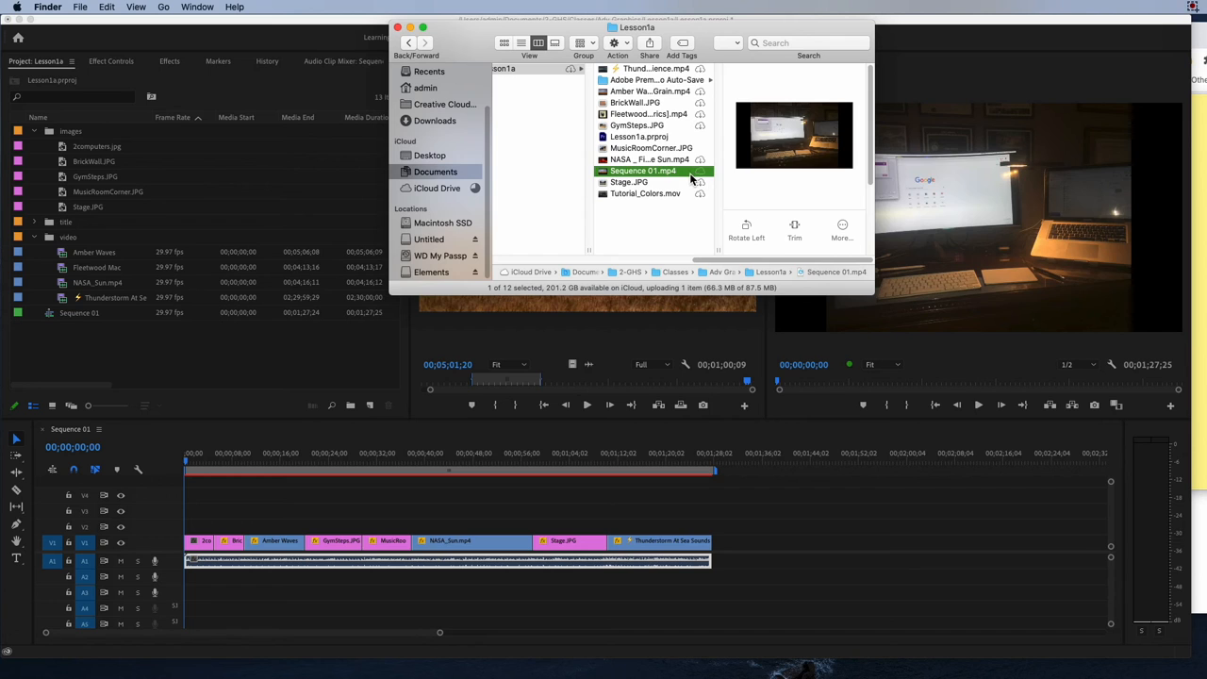
key("space")
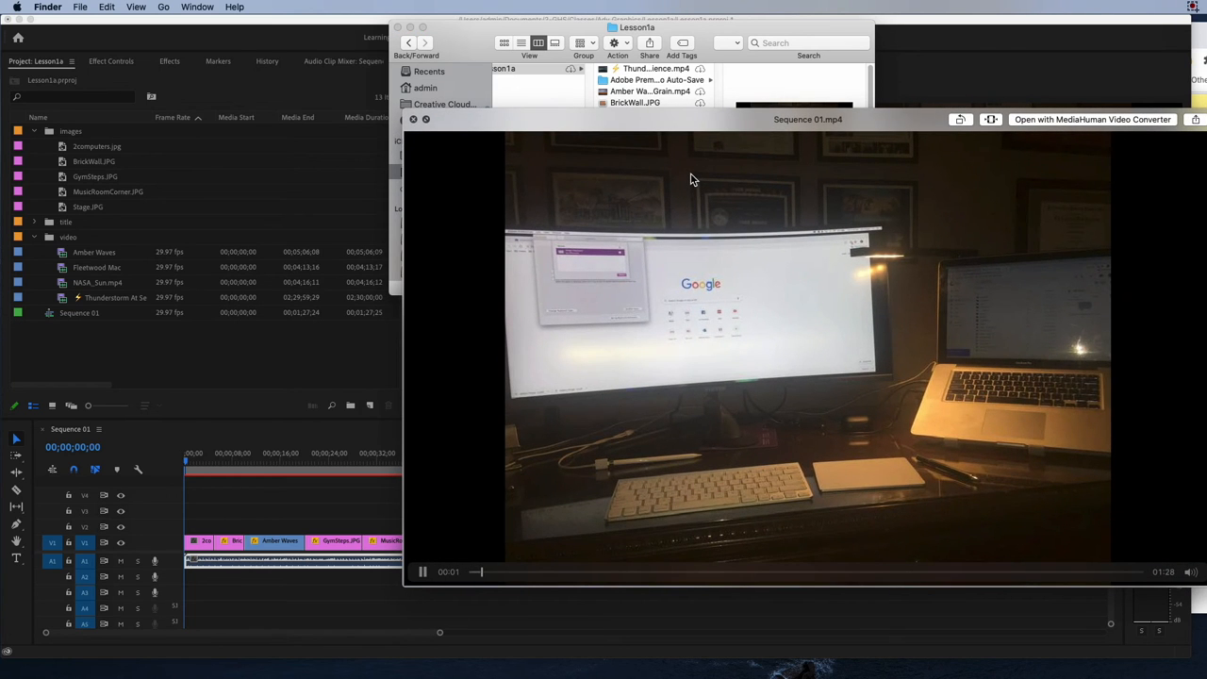
key("space")
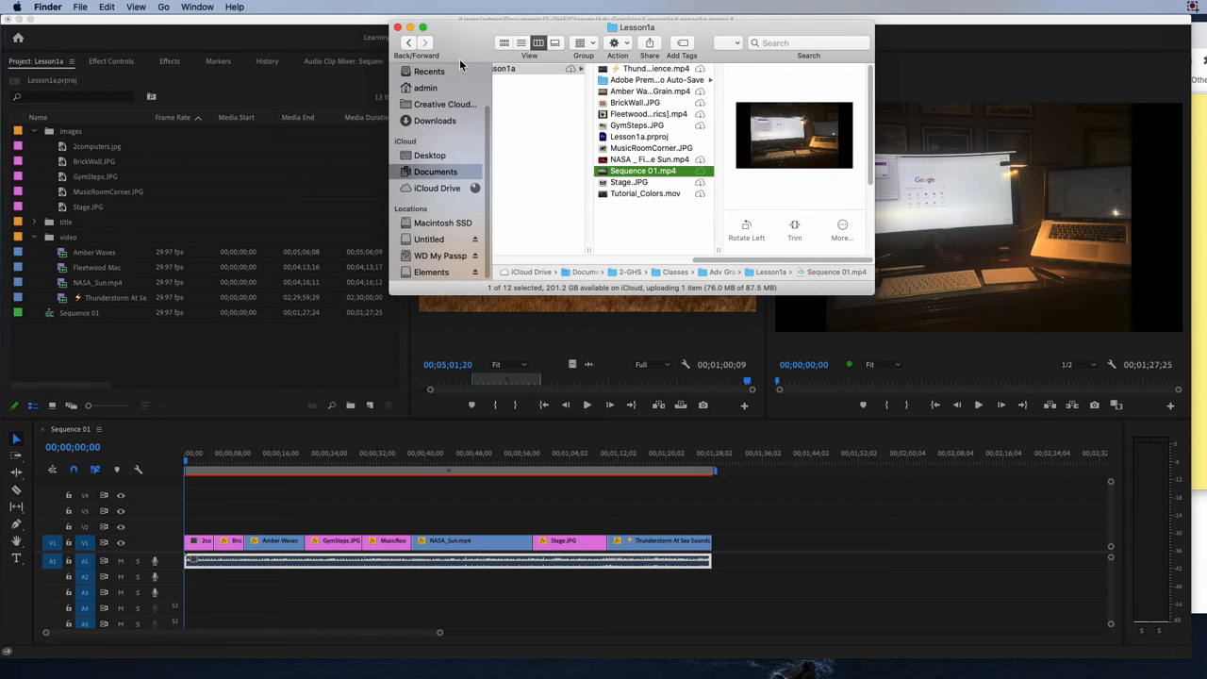
Clear the Finder and Premiere Pro windows away and open the Adv Graphic - Exporting form from the L5 - Exporting assignment in Chrome.
left_click_drag(478, 38, 658, 300)
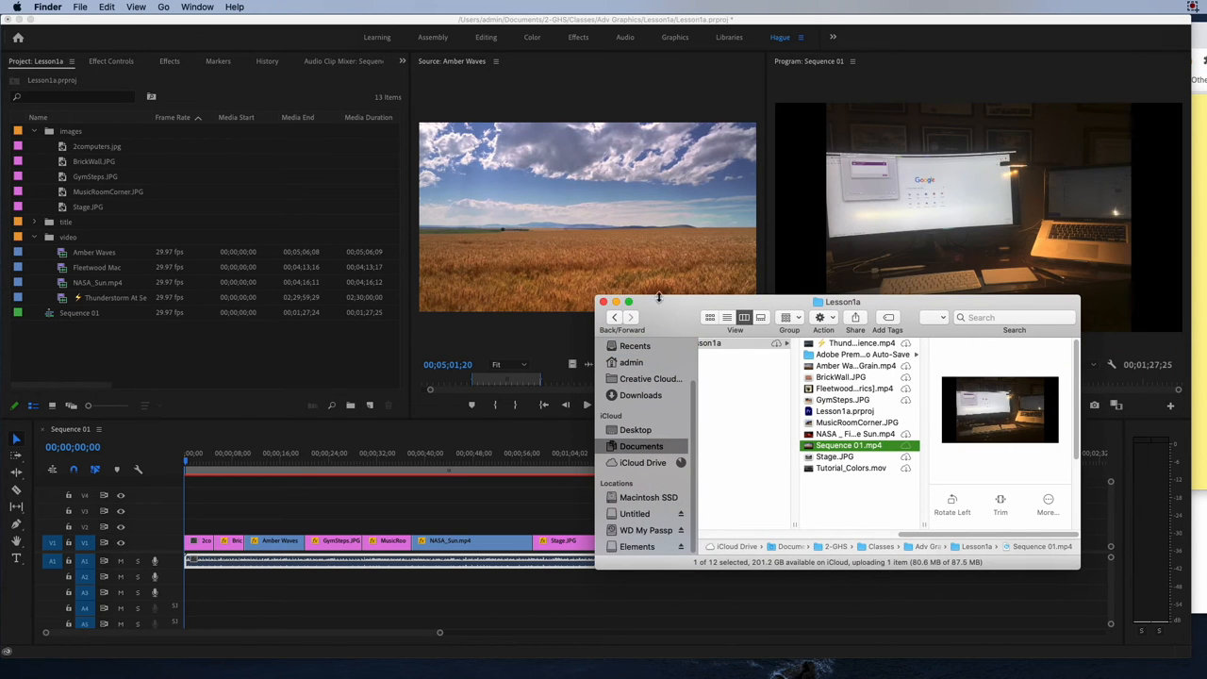
left_click(57, 32)
left_click(19, 19)
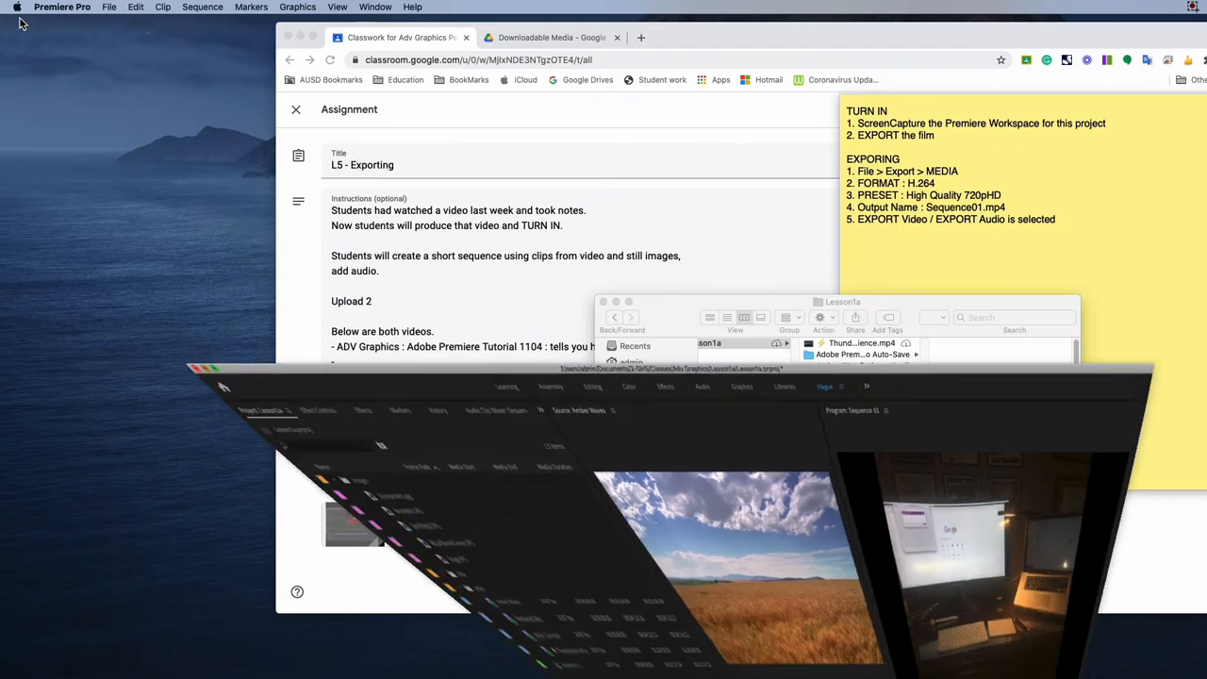
left_click(581, 237)
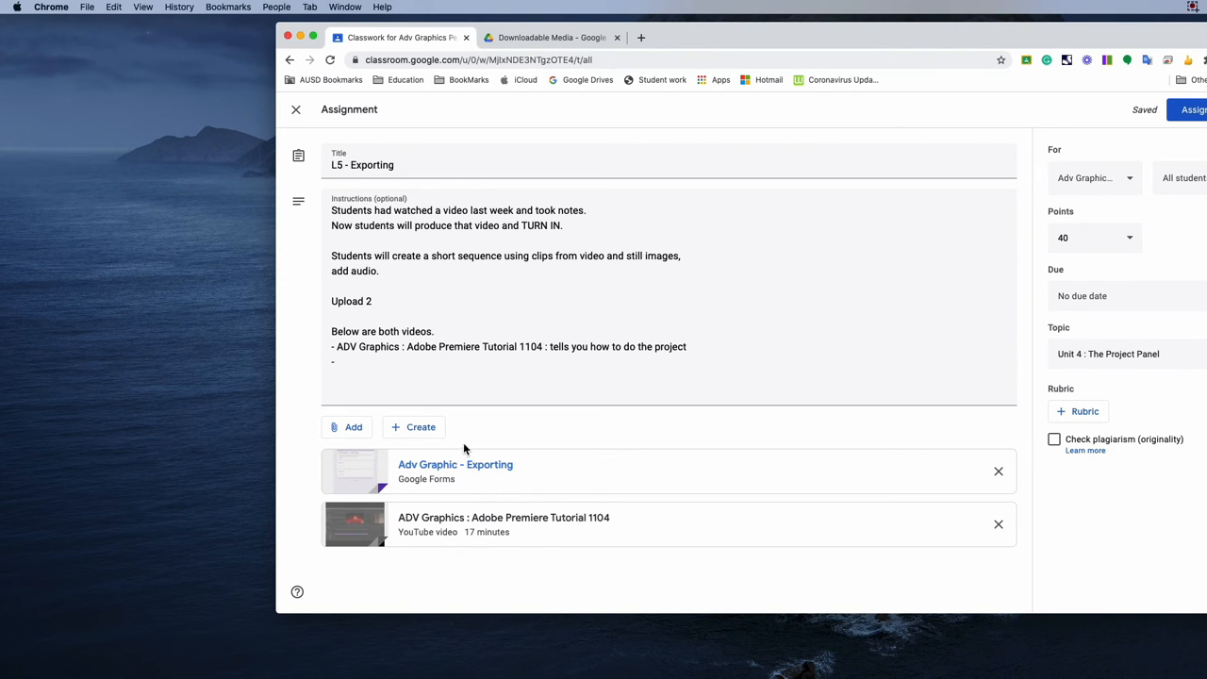
left_click(366, 479)
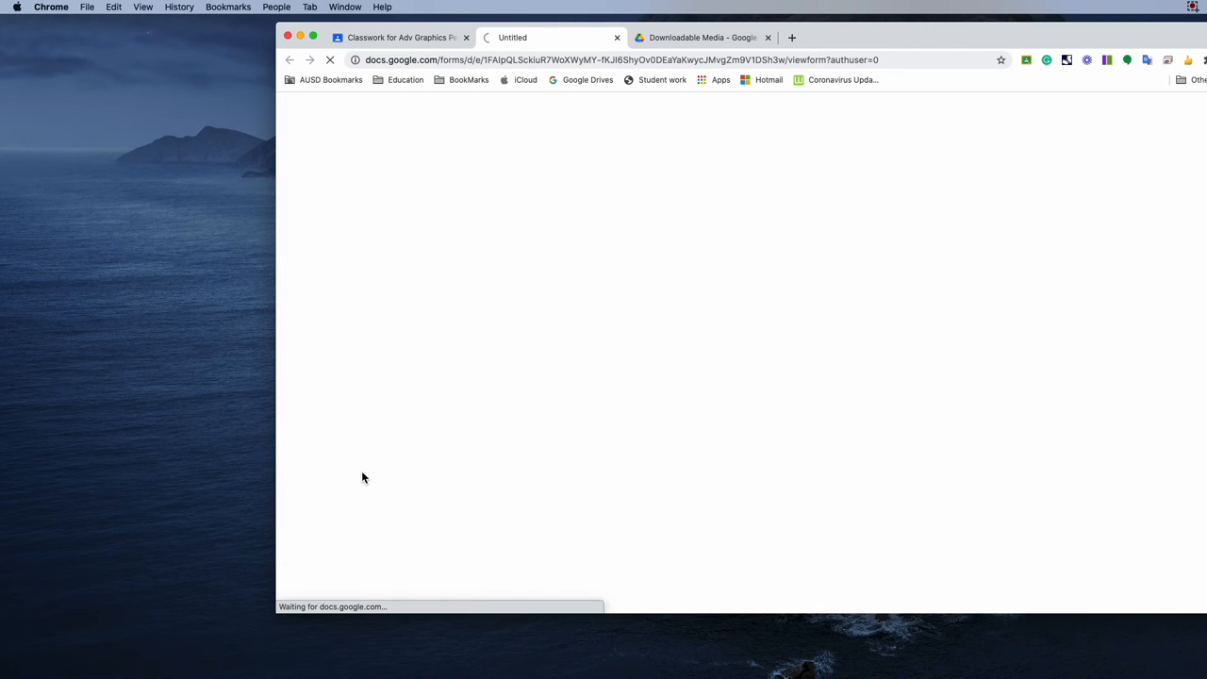
left_click(404, 38)
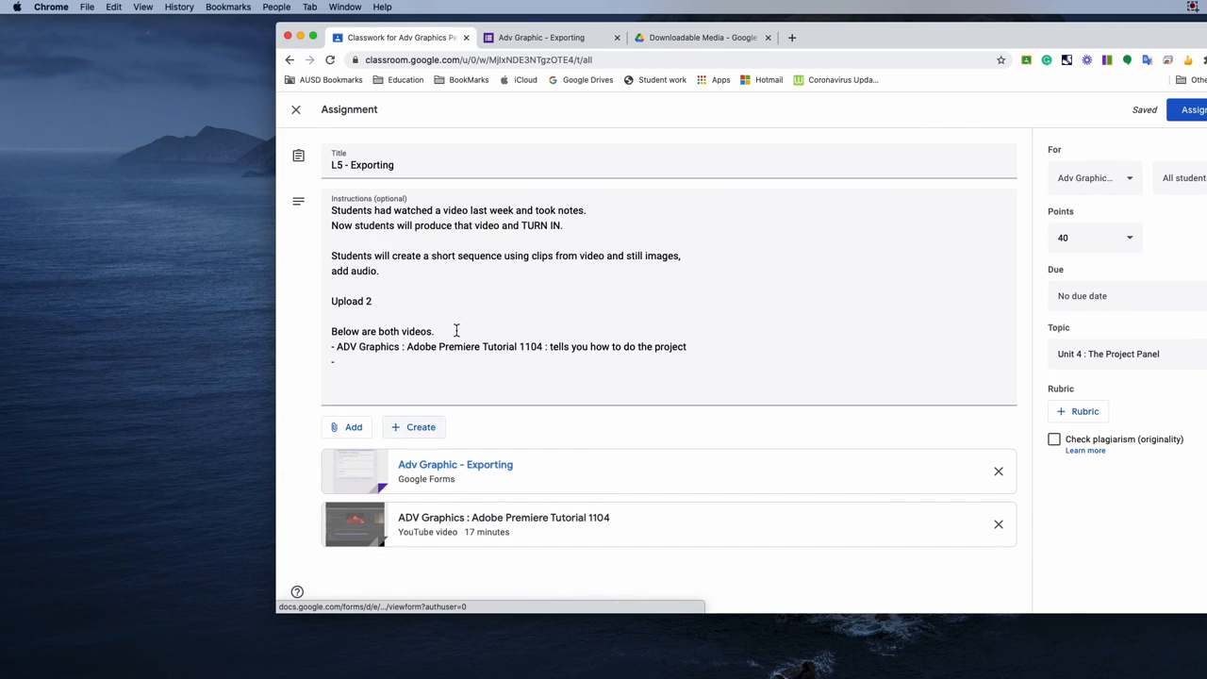
left_click(542, 38)
Fill in the form's Name / Per field with the student's surname followed by / P5.
left_click(621, 295)
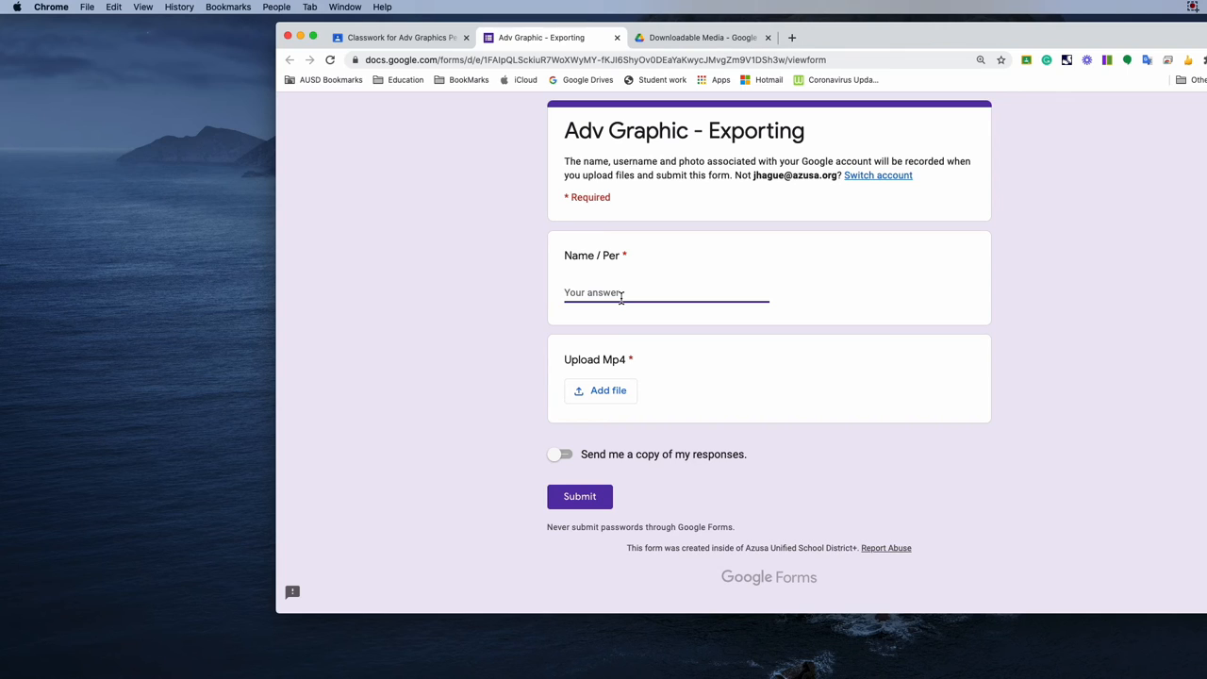
type("Jim")
key("BackSpace")
key("BackSpace")
key("BackSpace")
key("BackSpace")
type("Hague  / P")
type("8")
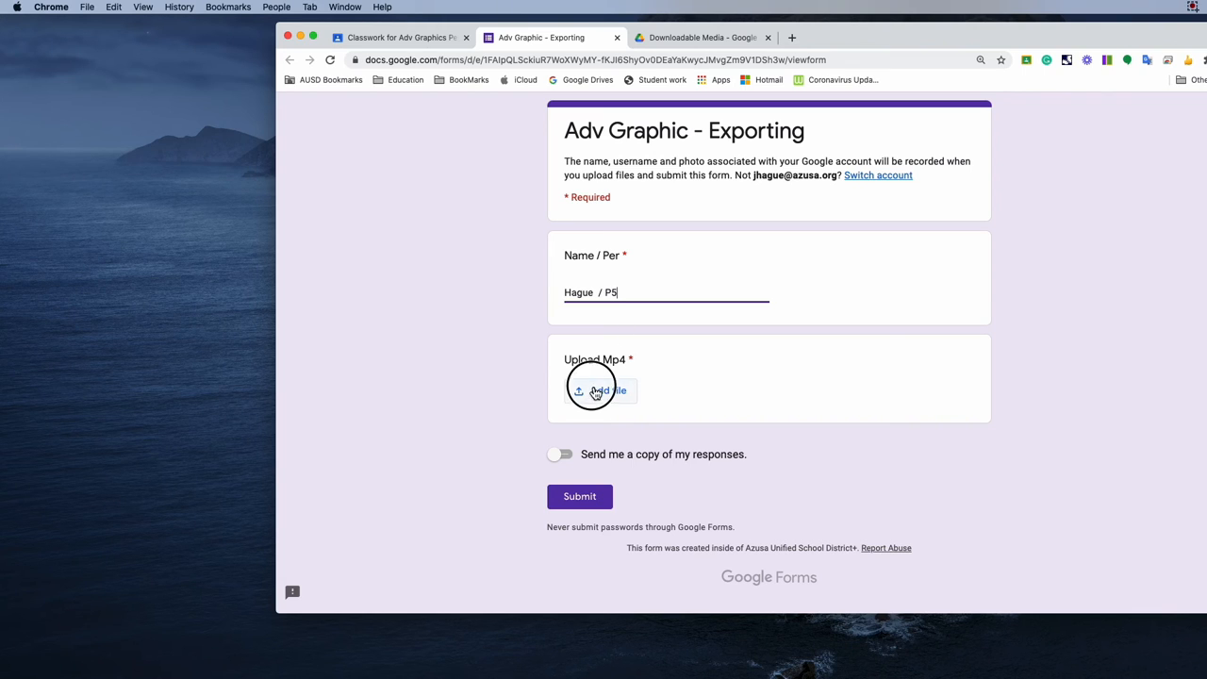
Add Sequence 01.mp4 from Documents > 2-GHS > Classes > Adv Graphics > Lesson1a to the form's file upload.
left_click(595, 392)
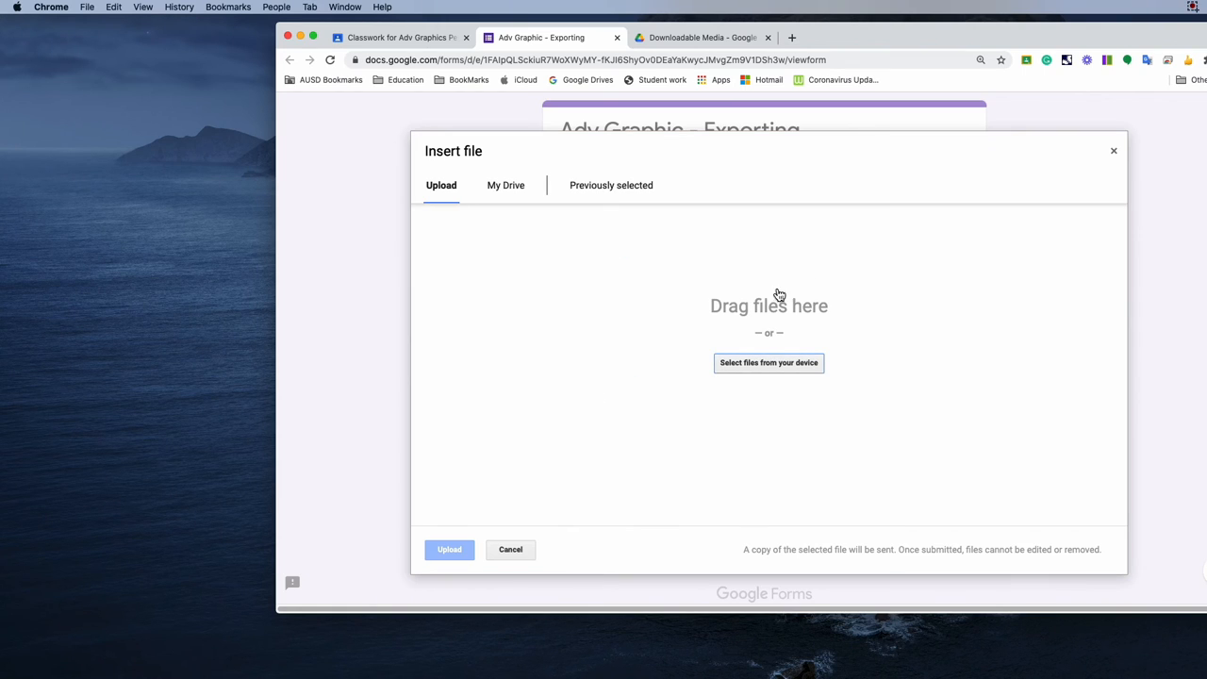
left_click(766, 366)
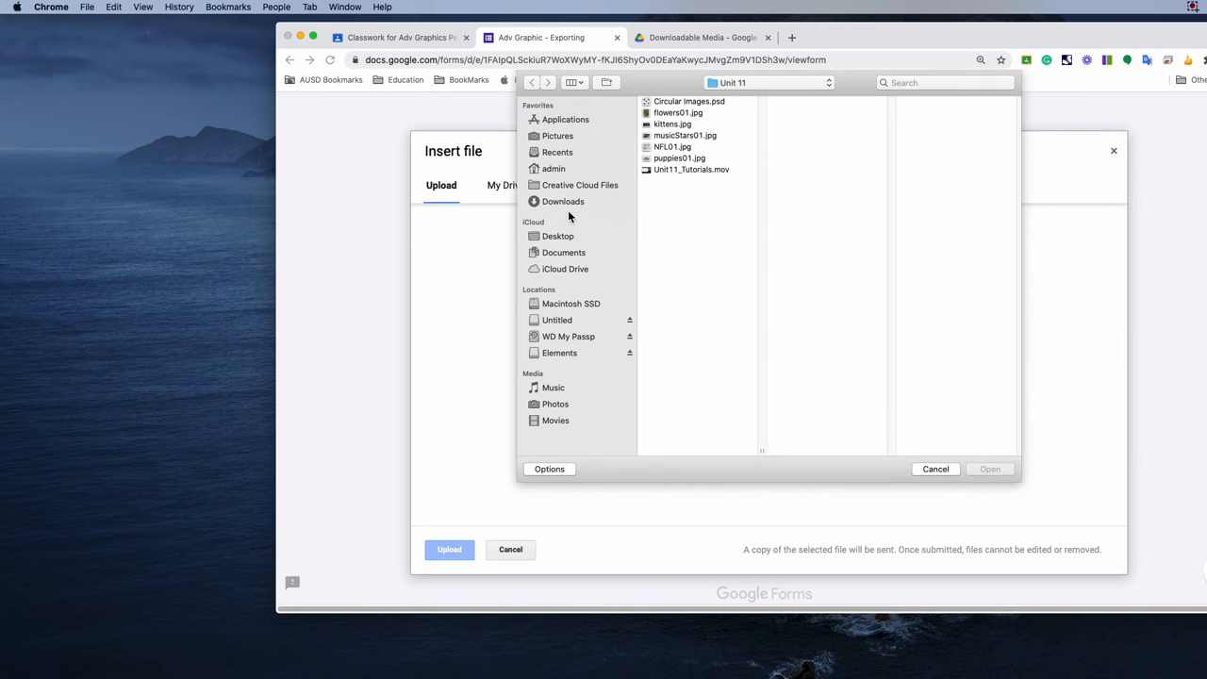
left_click(562, 253)
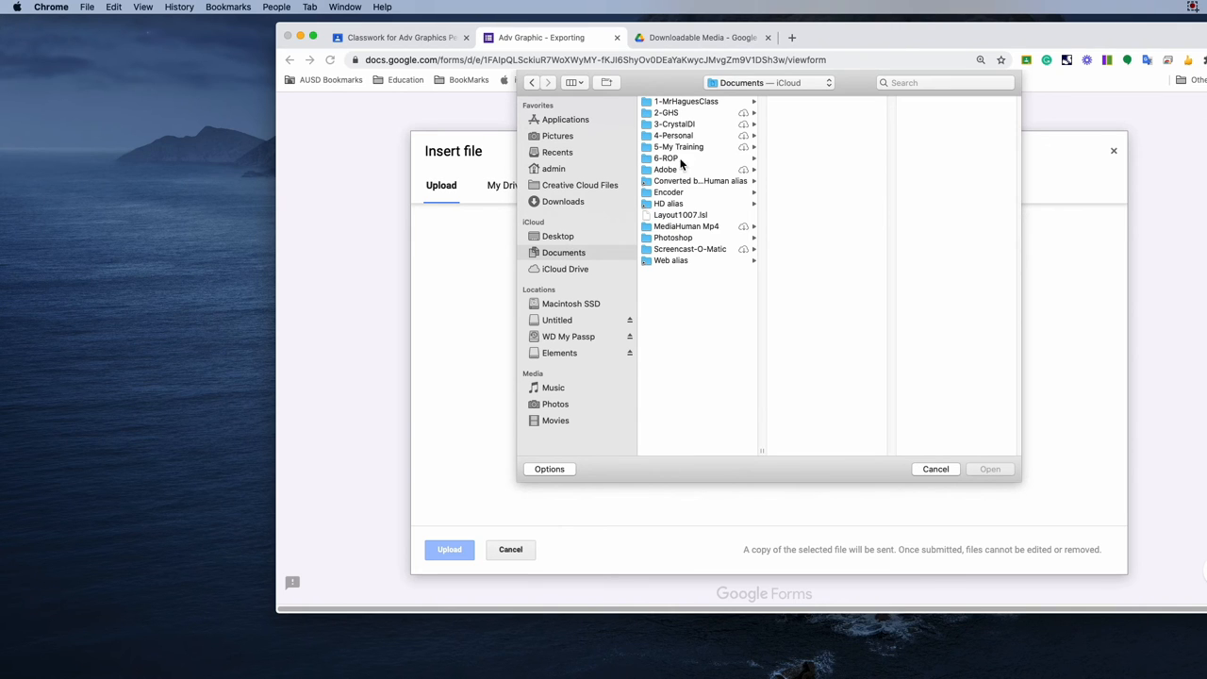
left_click(681, 114)
left_click(799, 114)
left_click(929, 123)
left_click(918, 102)
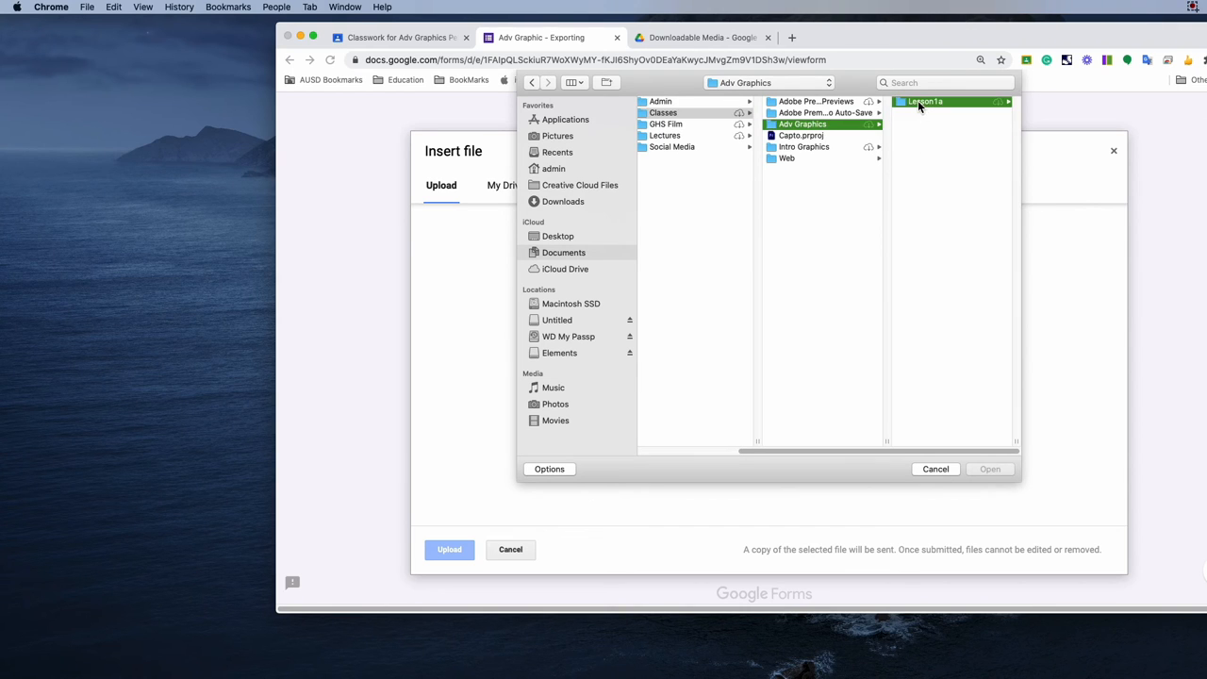
left_click(928, 204)
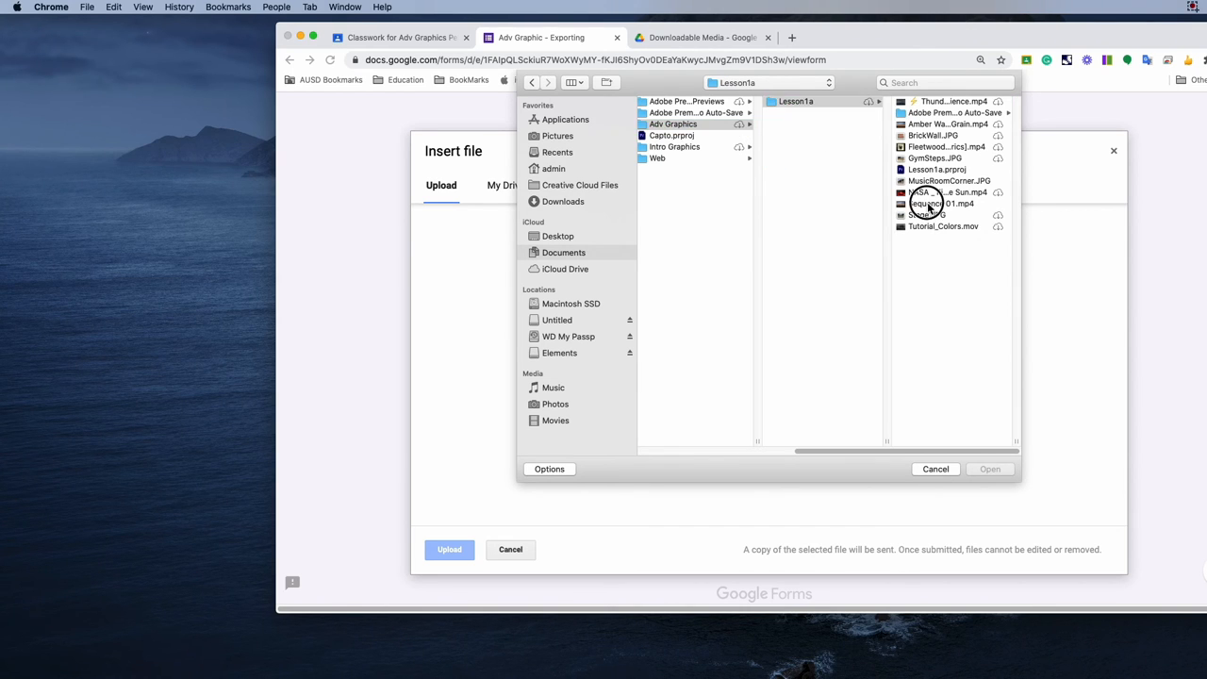
left_click(990, 469)
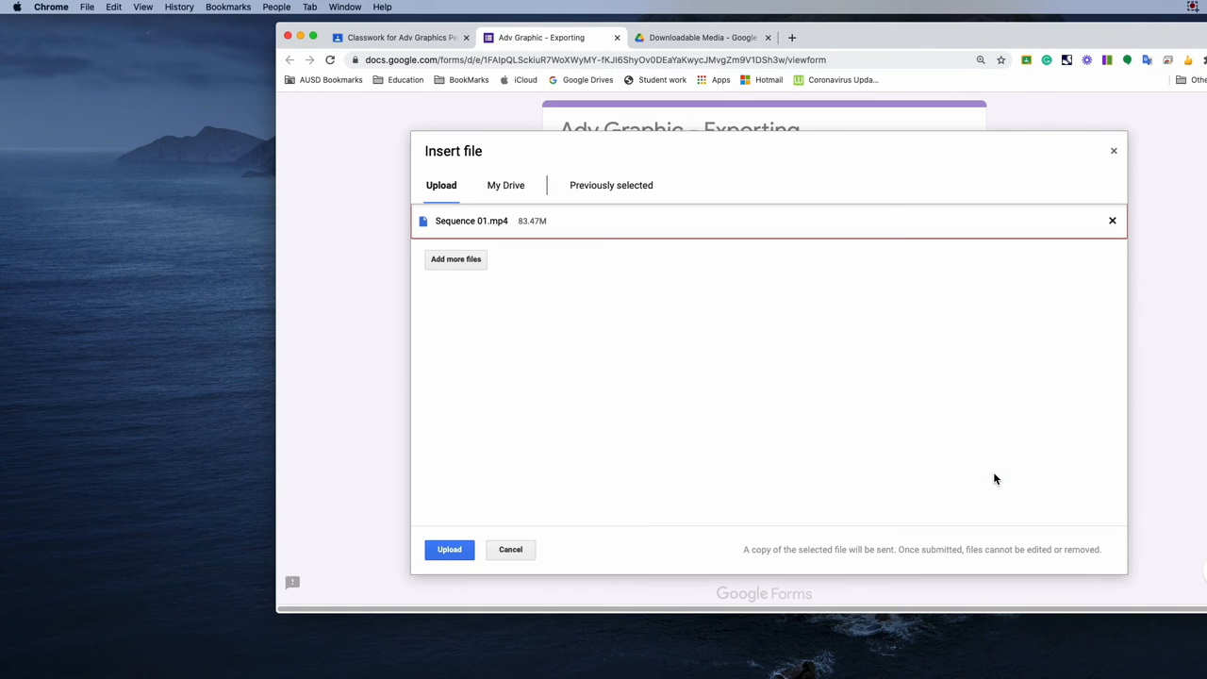
Preview Screen Shot 2020-11-08 at 9.42.14 PM.png on the Desktop and add it as a second file for upload.
left_click(464, 260)
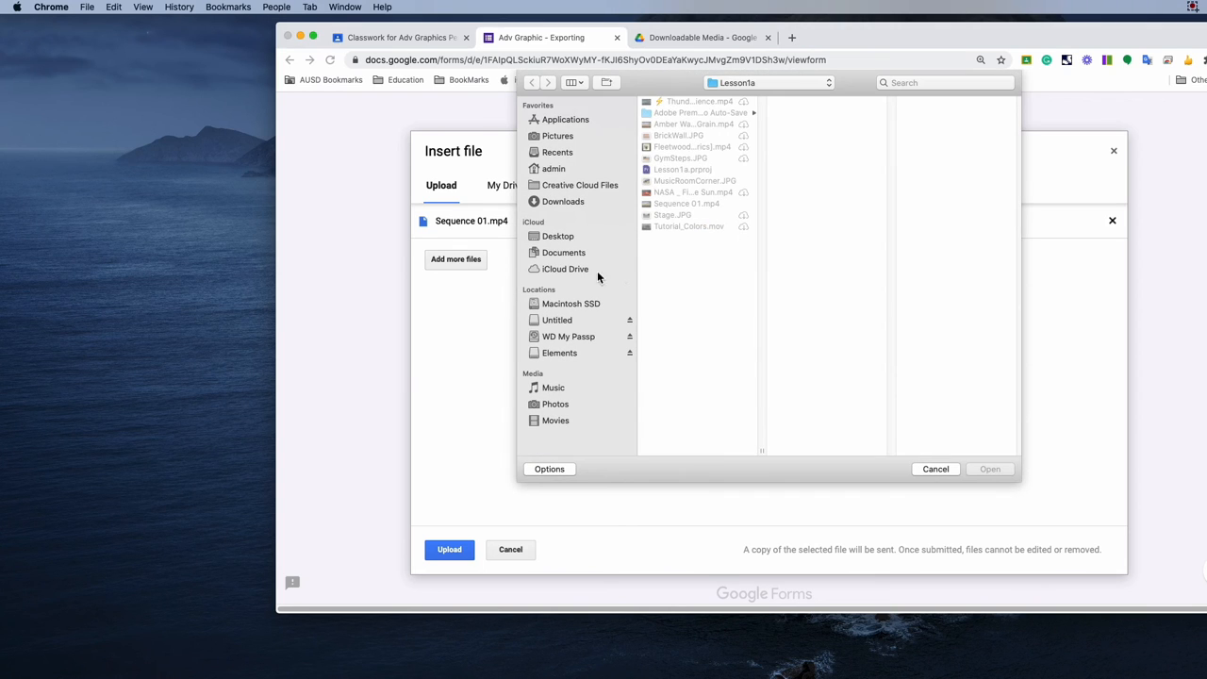
left_click(563, 237)
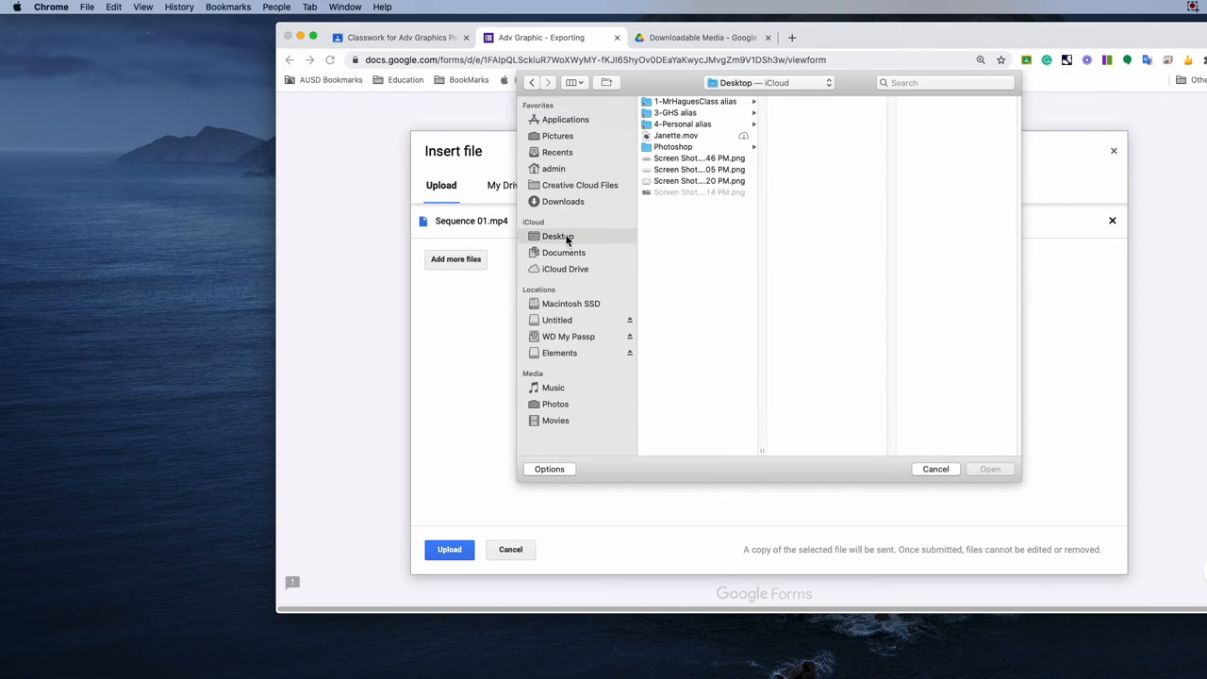
left_click(676, 192)
key("space")
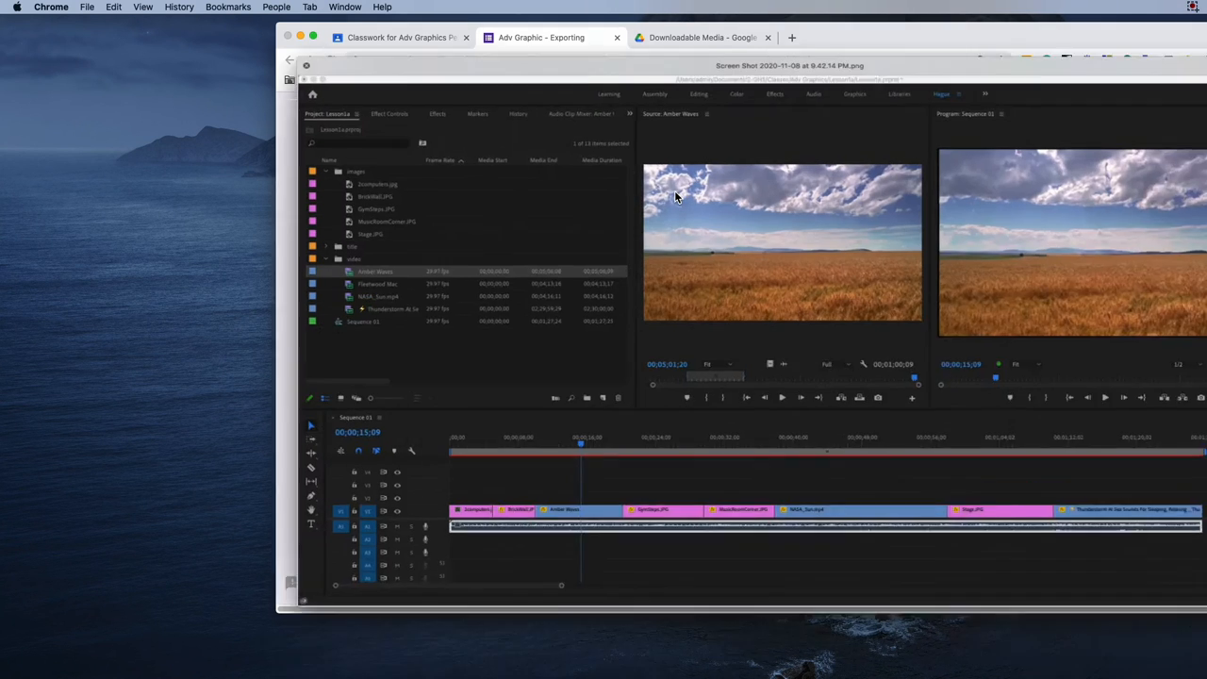
key("space")
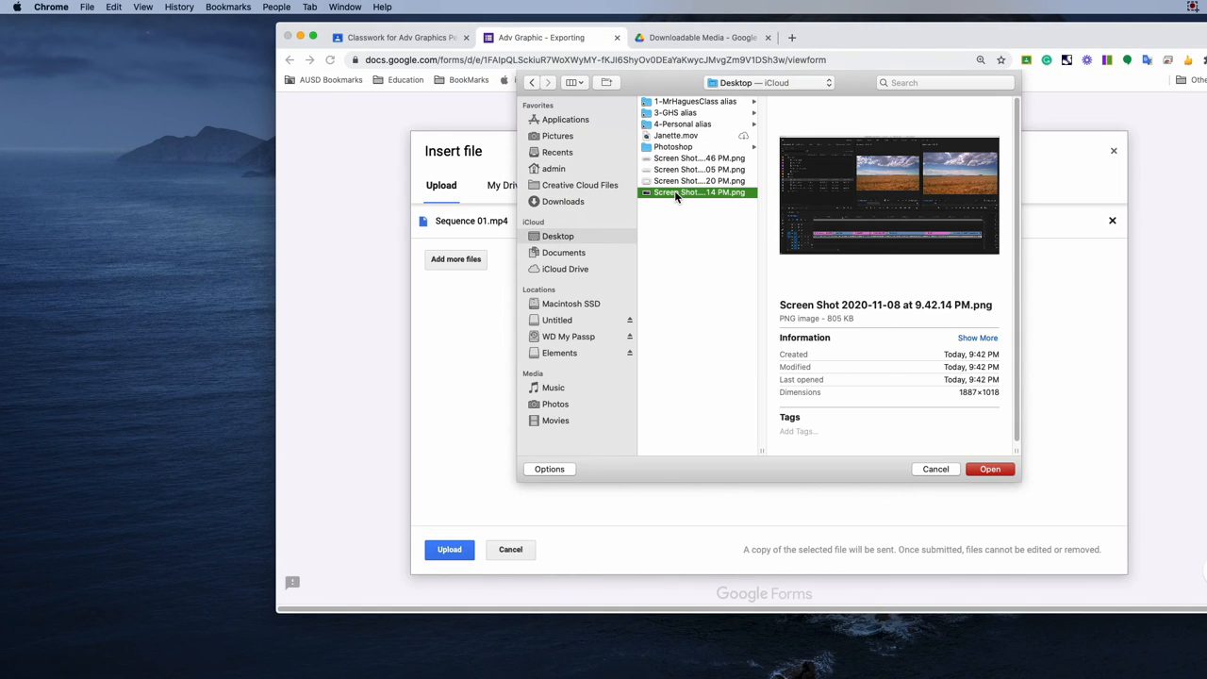
left_click(989, 470)
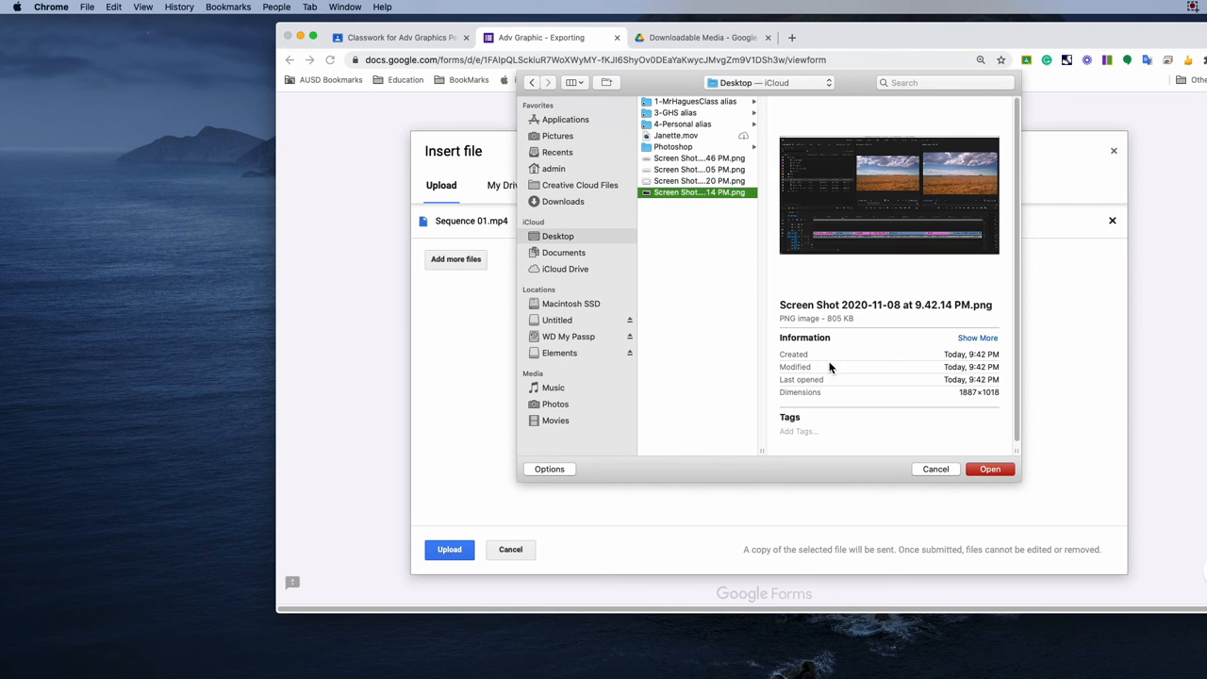
left_click(989, 468)
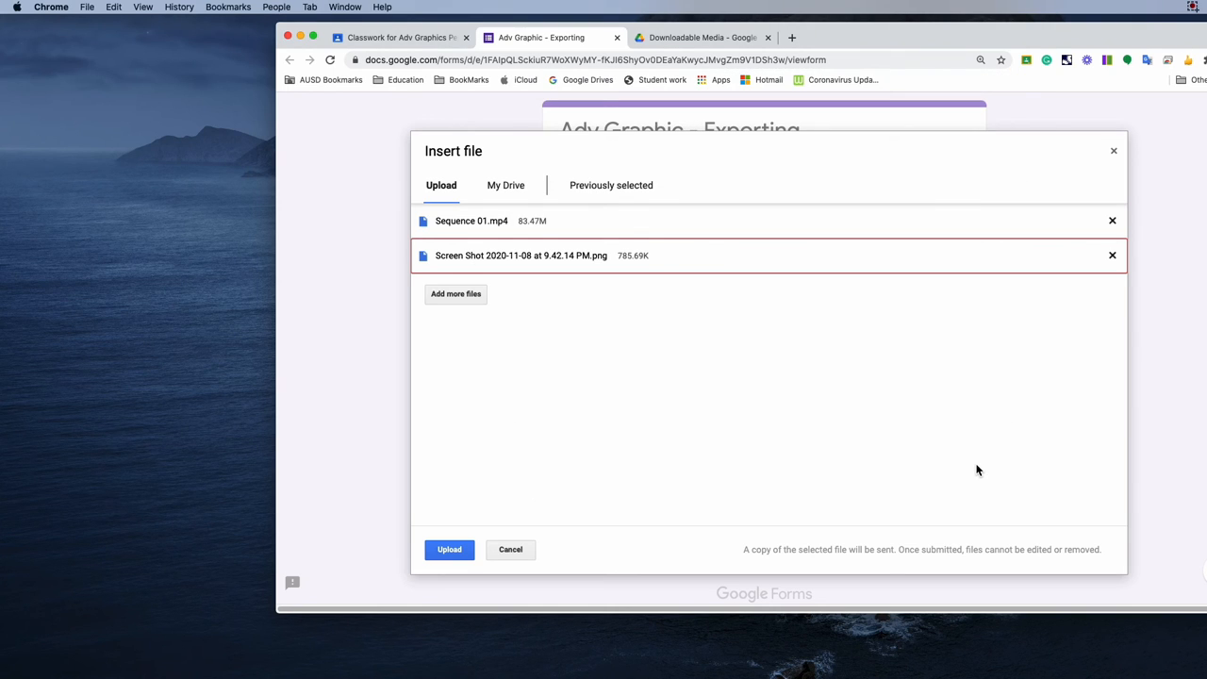
Upload both selected files to the Adv Graphic - Exporting form and submit it.
left_click(450, 549)
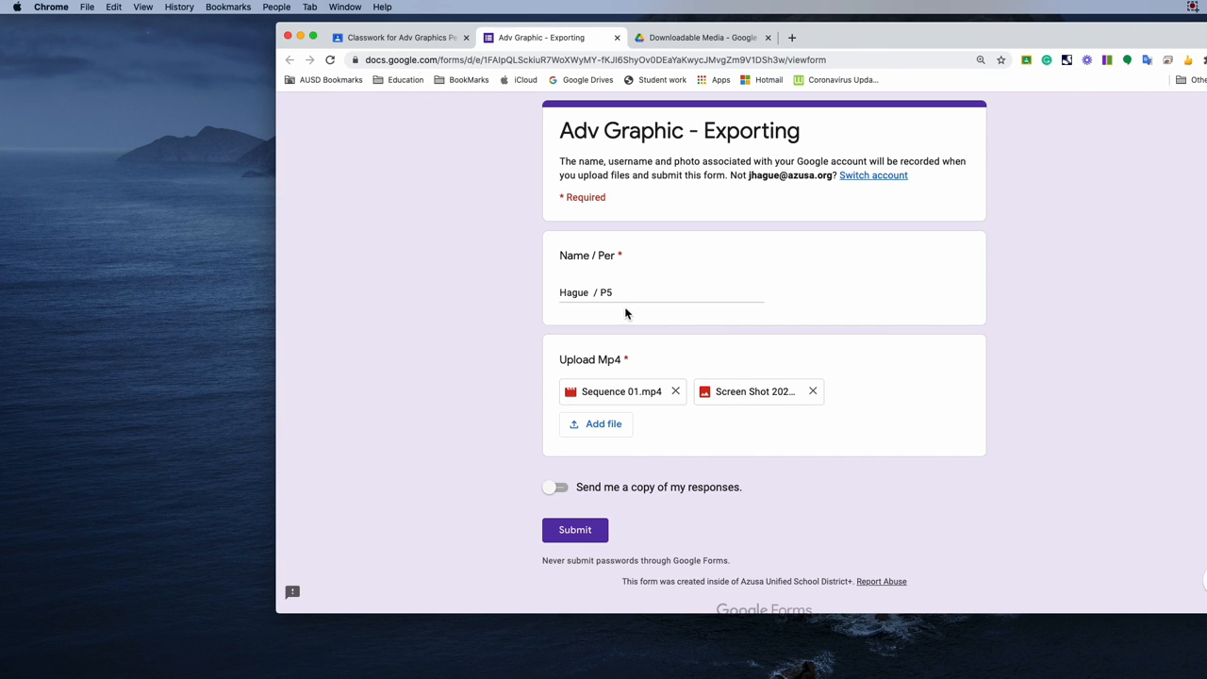
left_click(577, 537)
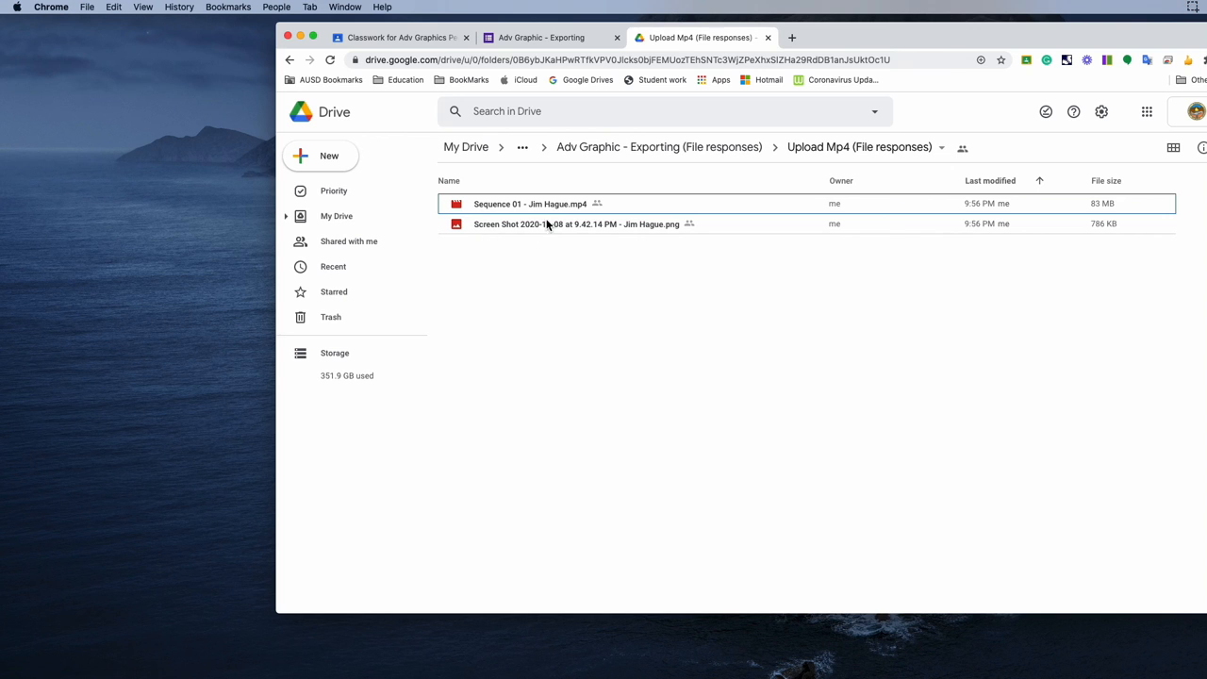
Check the submitted MP4 and screenshot in the Upload Mp4 (File responses) folder in Google Drive.
left_click(517, 205)
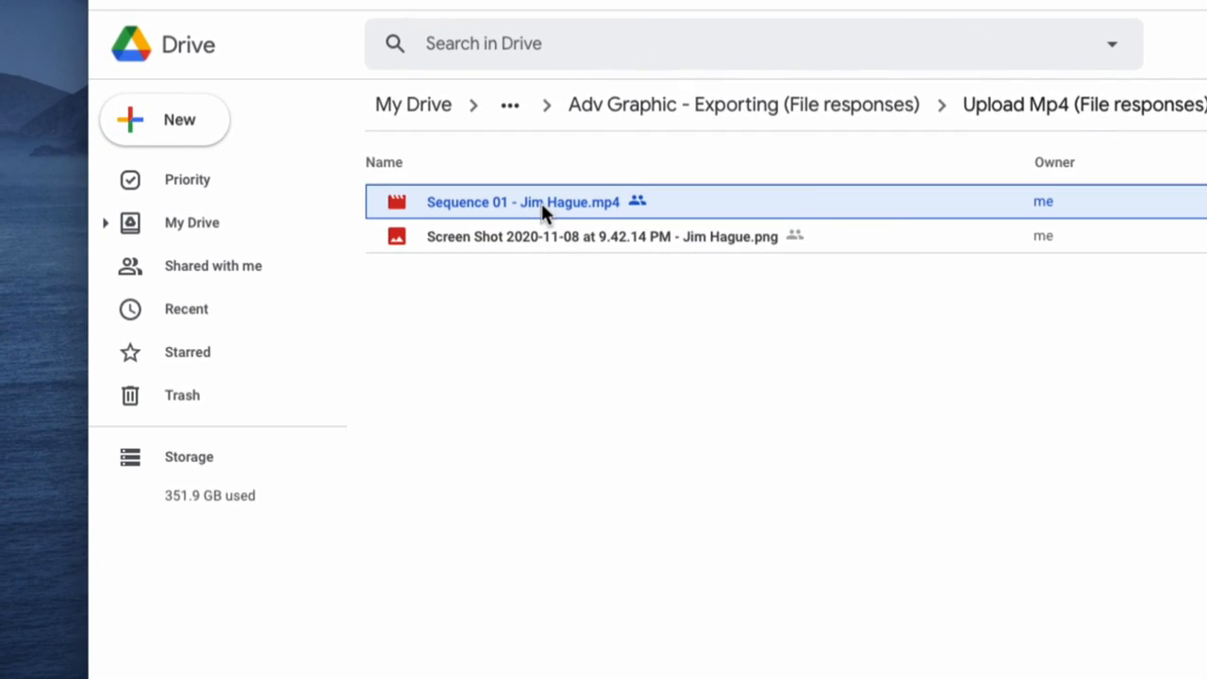
left_click(495, 244)
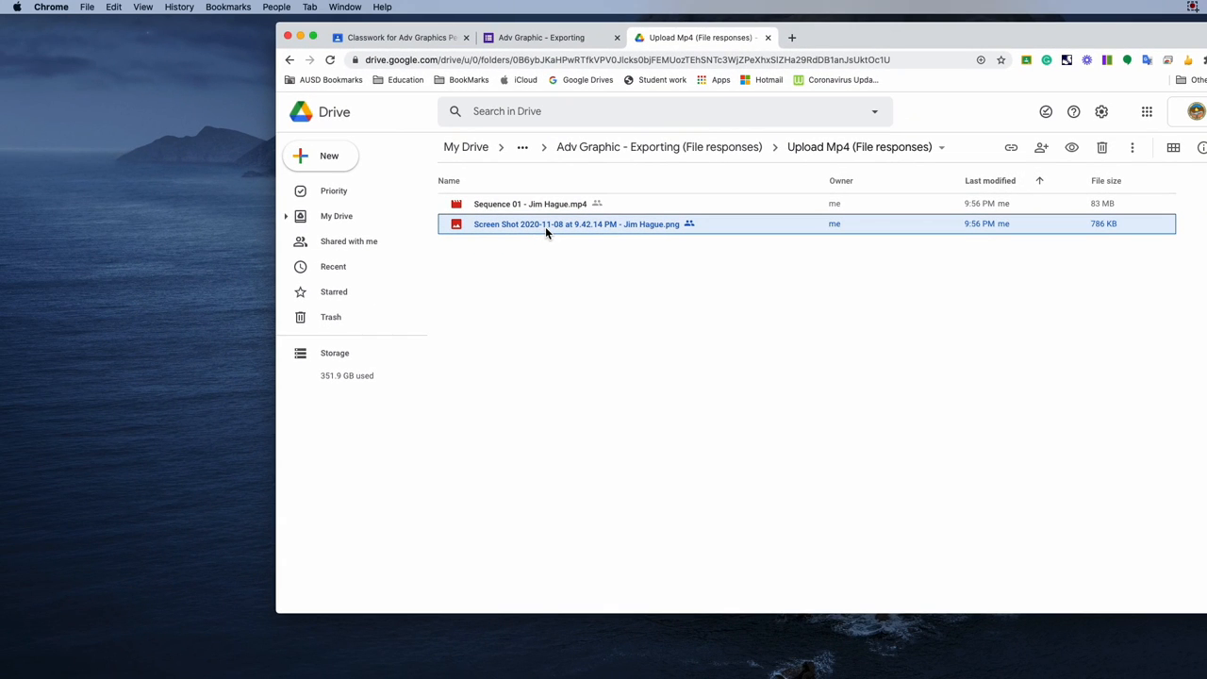
Return to the L5 - Exporting assignment in Classroom and set its points to 60.
left_click(400, 39)
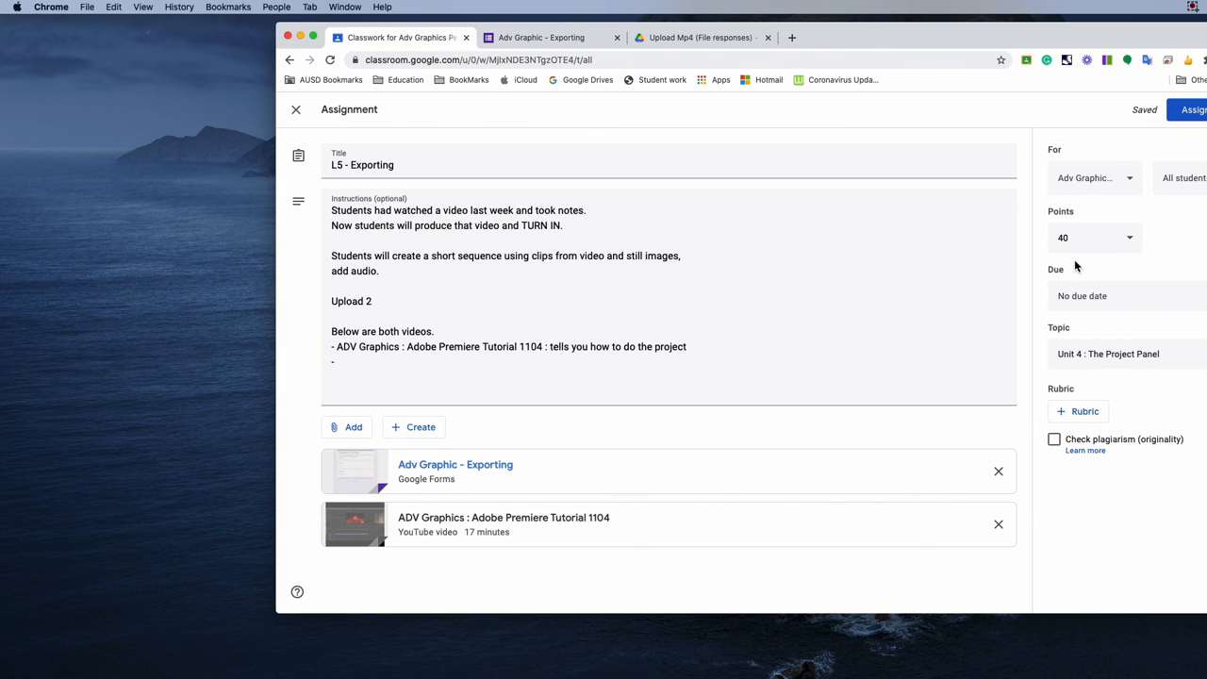
left_click(1058, 238)
type("60")
left_click(1008, 293)
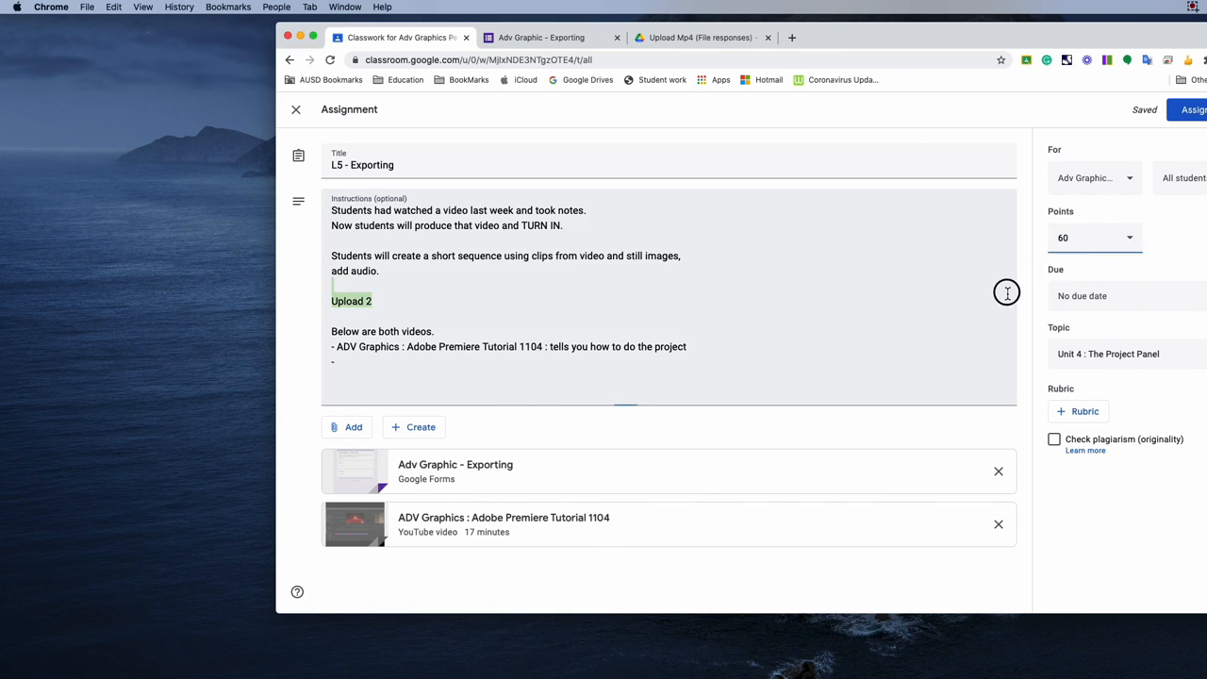
Append "- 20pts" to the Adobe Premiere Tutorial 1104 line in the assignment instructions.
left_click(515, 330)
left_click(720, 343)
type("- 20p")
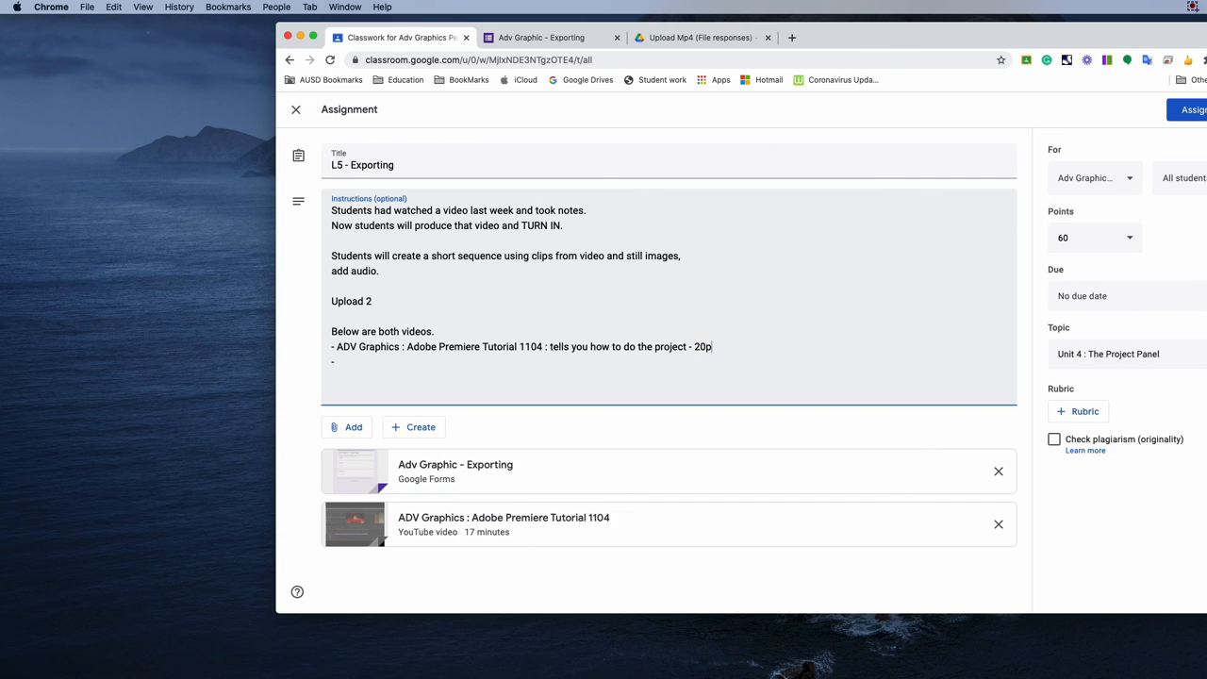
type("ts")
Under "Upload 2" in the instructions, add the lines "- SCREEN CAPTURE - 20pts" and "- MP4 - 40pts".
left_click(426, 305)
key("Return")
type("- SCREEN CAPTURE - 20pts")
key("Return")
type("- MP4 - 40pts")
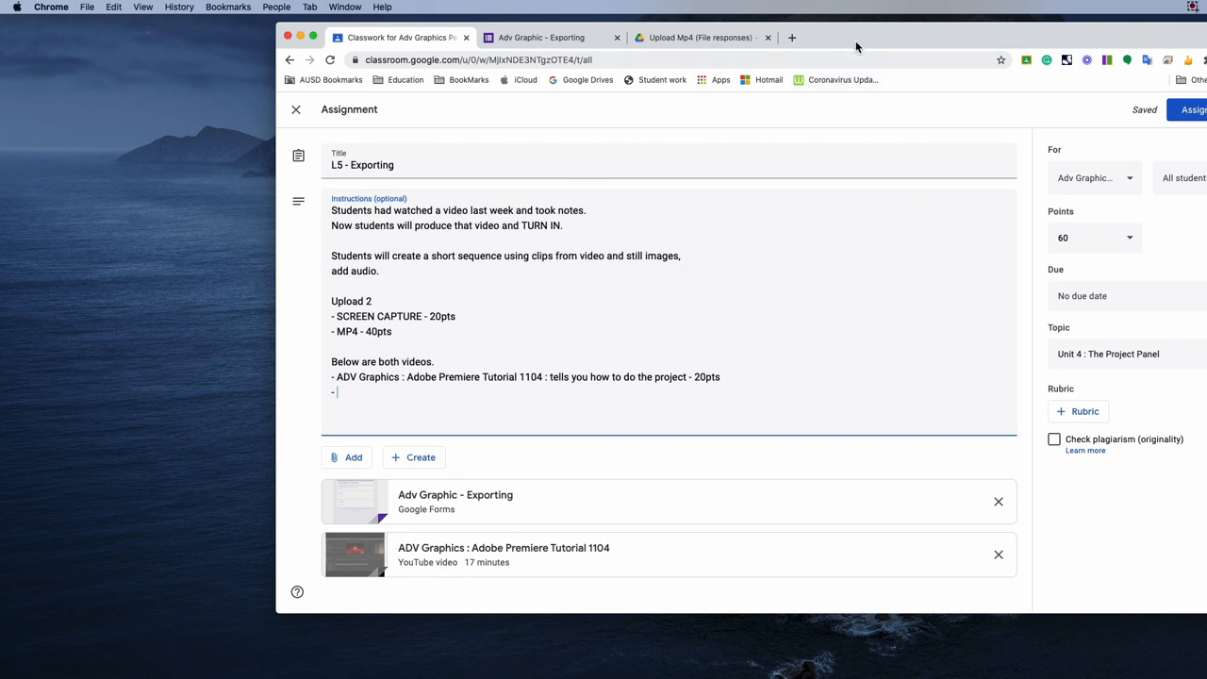
left_click_drag(857, 43, 796, 34)
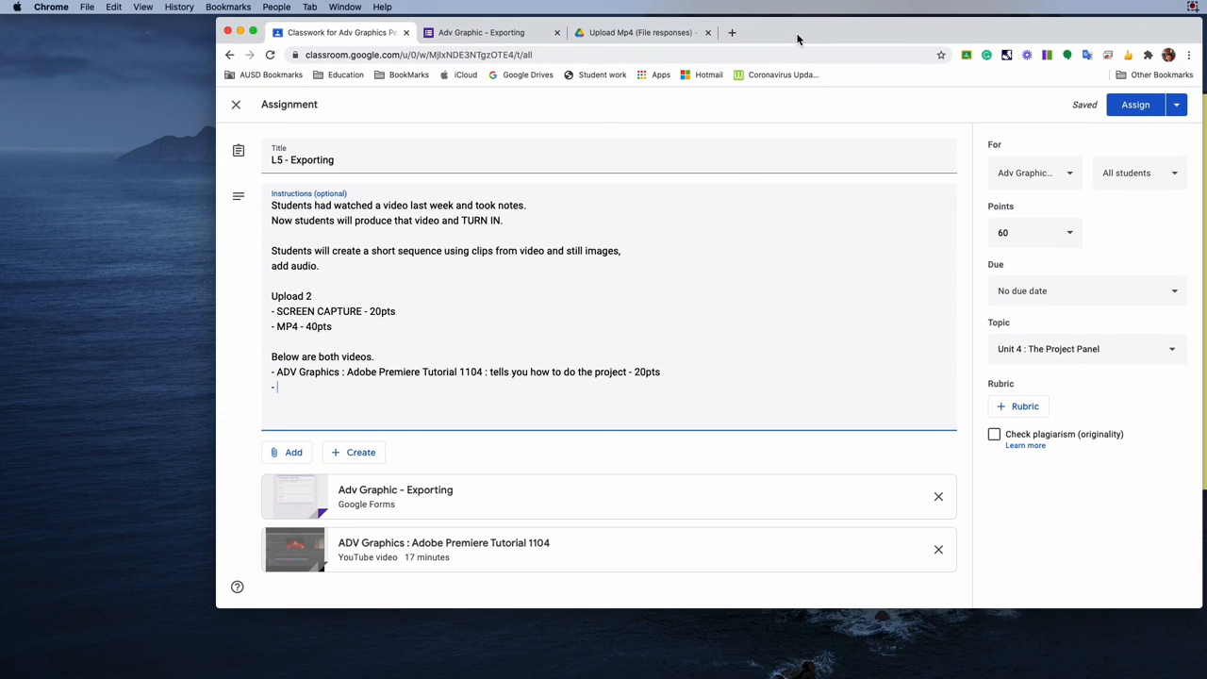